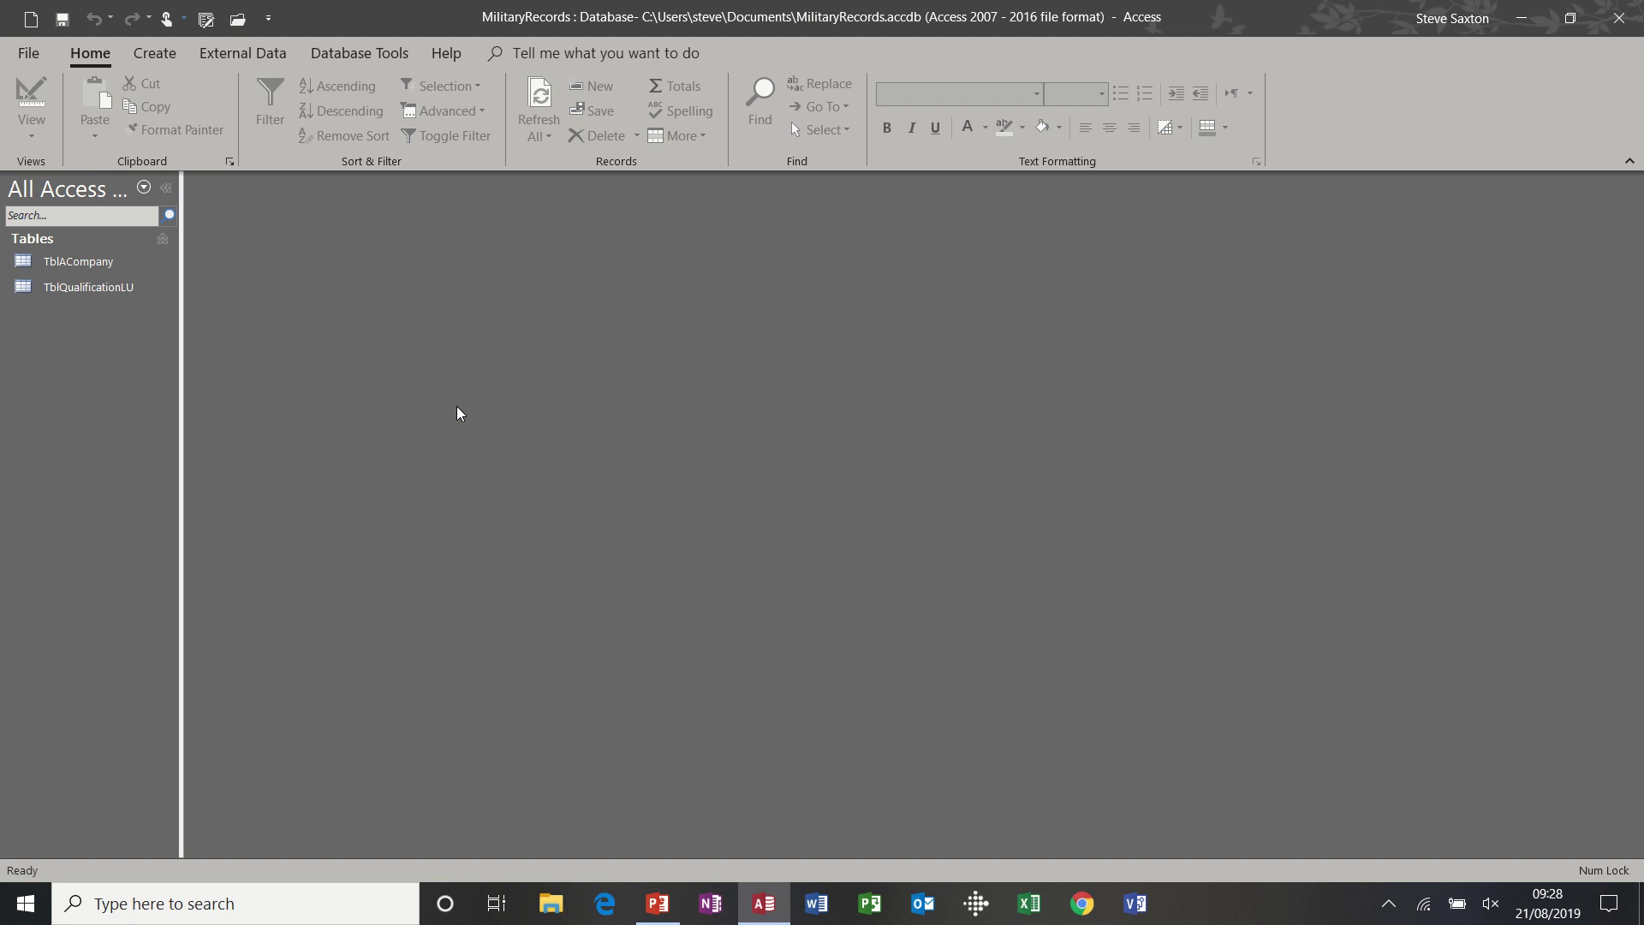
- Open TblACompany and check record 123's Qualification choices, leaving Dvr selected
{"action": "double_click", "coordinate": [90, 264]}
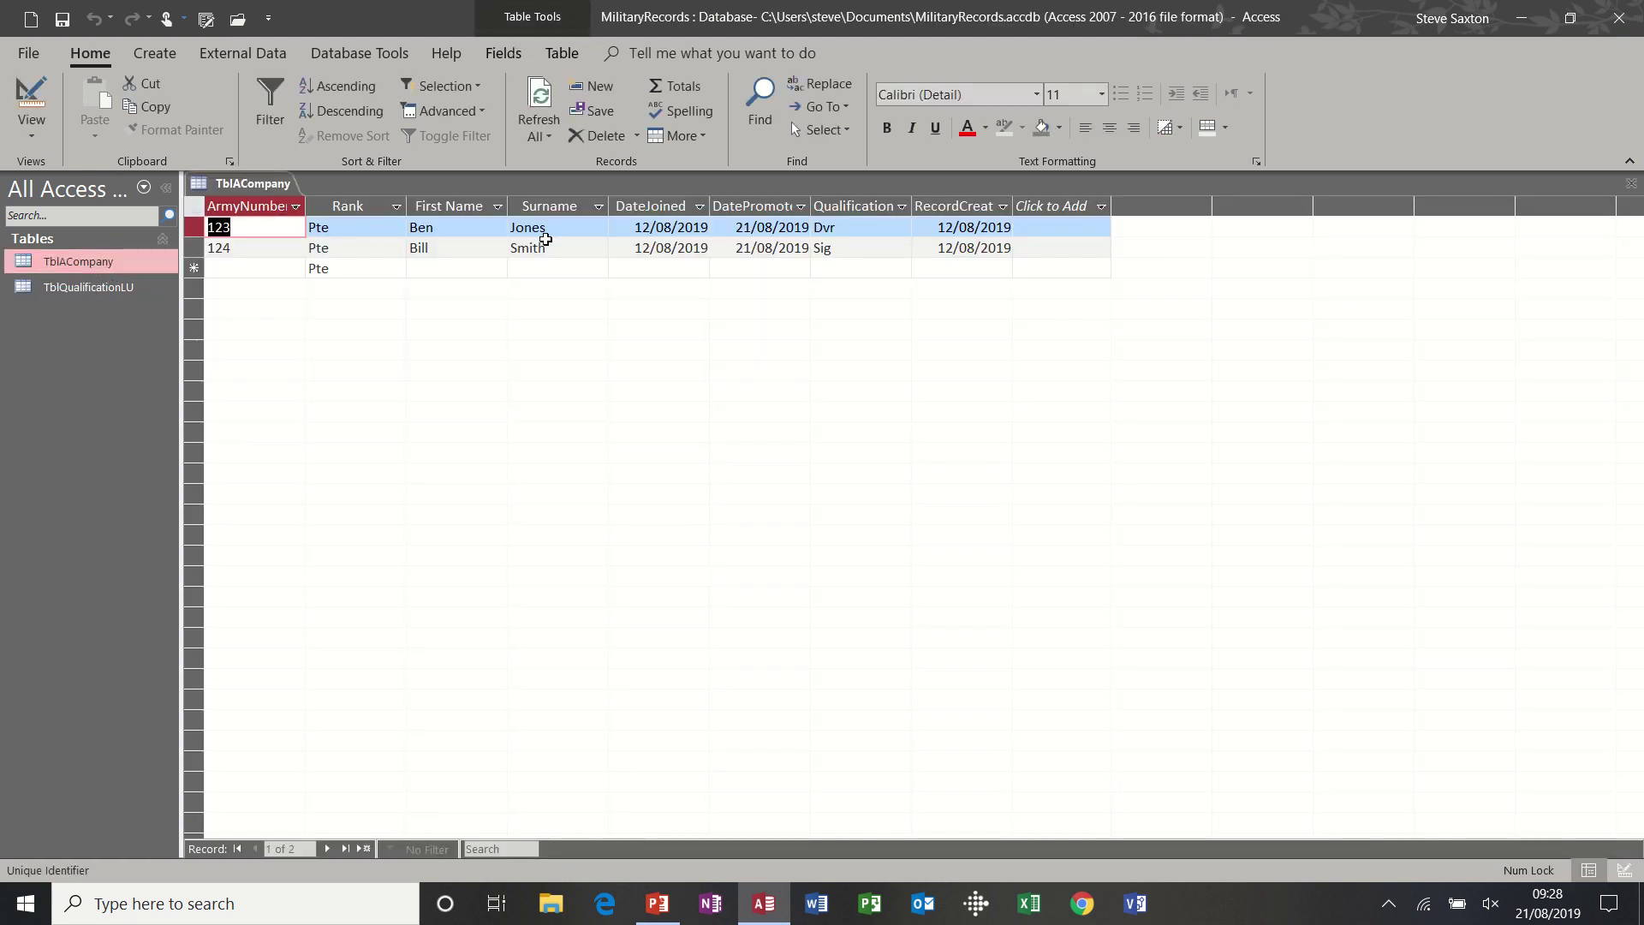
{"action": "left_click", "coordinate": [889, 230]}
{"action": "left_click", "coordinate": [902, 227]}
{"action": "left_click", "coordinate": [902, 228]}
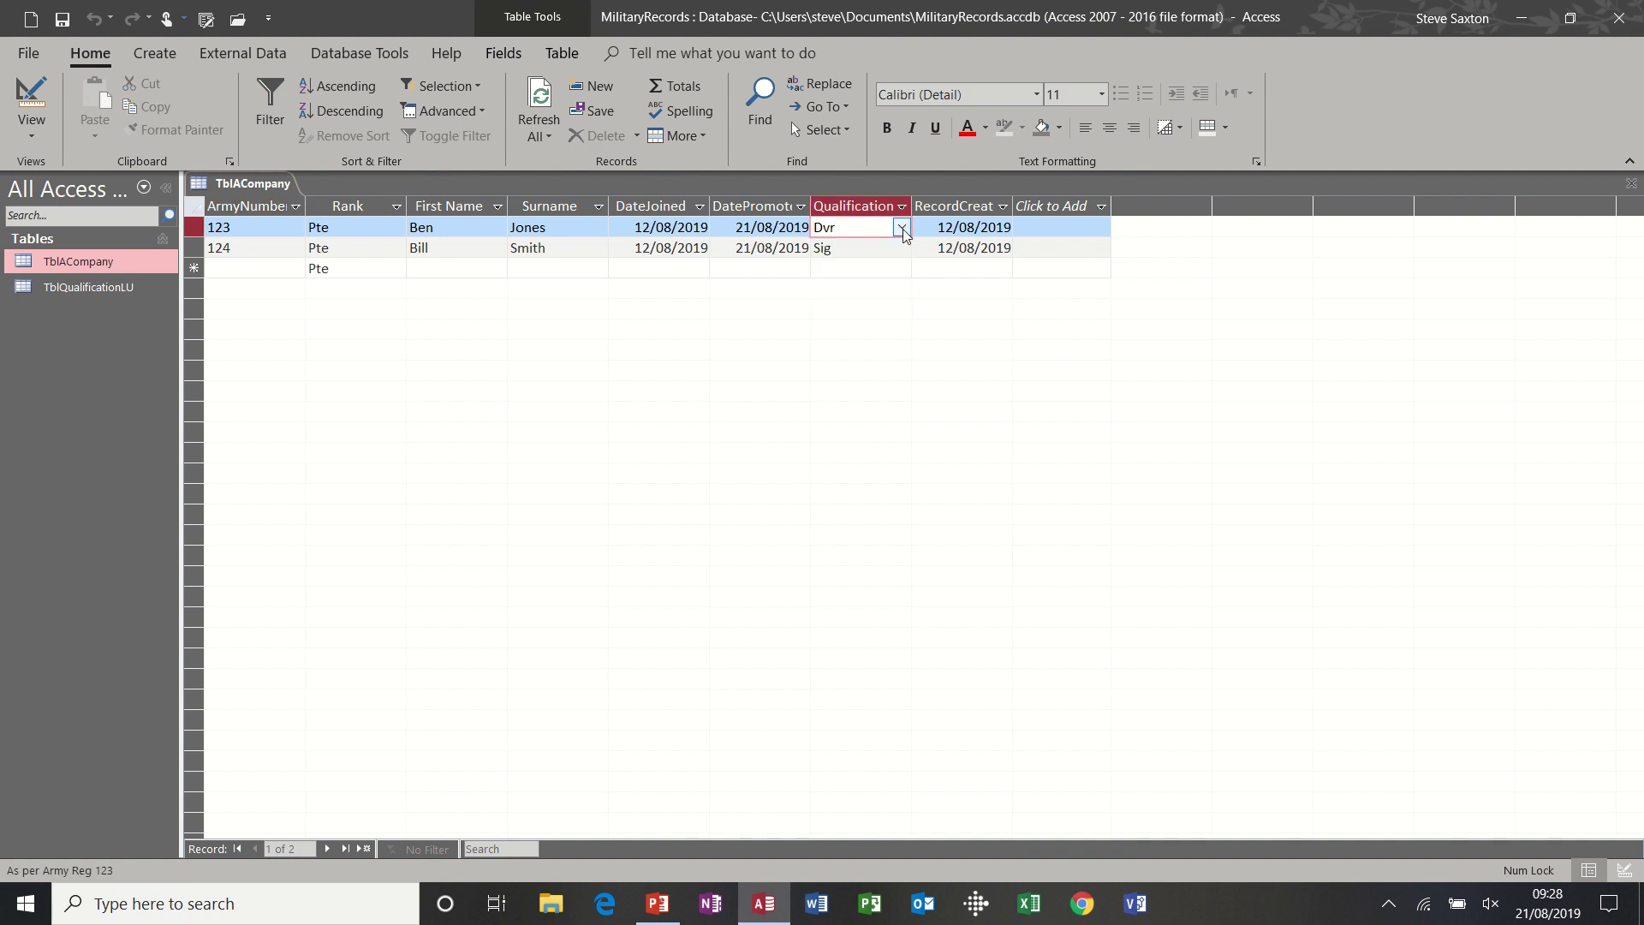
{"action": "left_click", "coordinate": [902, 228]}
{"action": "left_click", "coordinate": [902, 228]}
{"action": "left_click", "coordinate": [32, 96]}
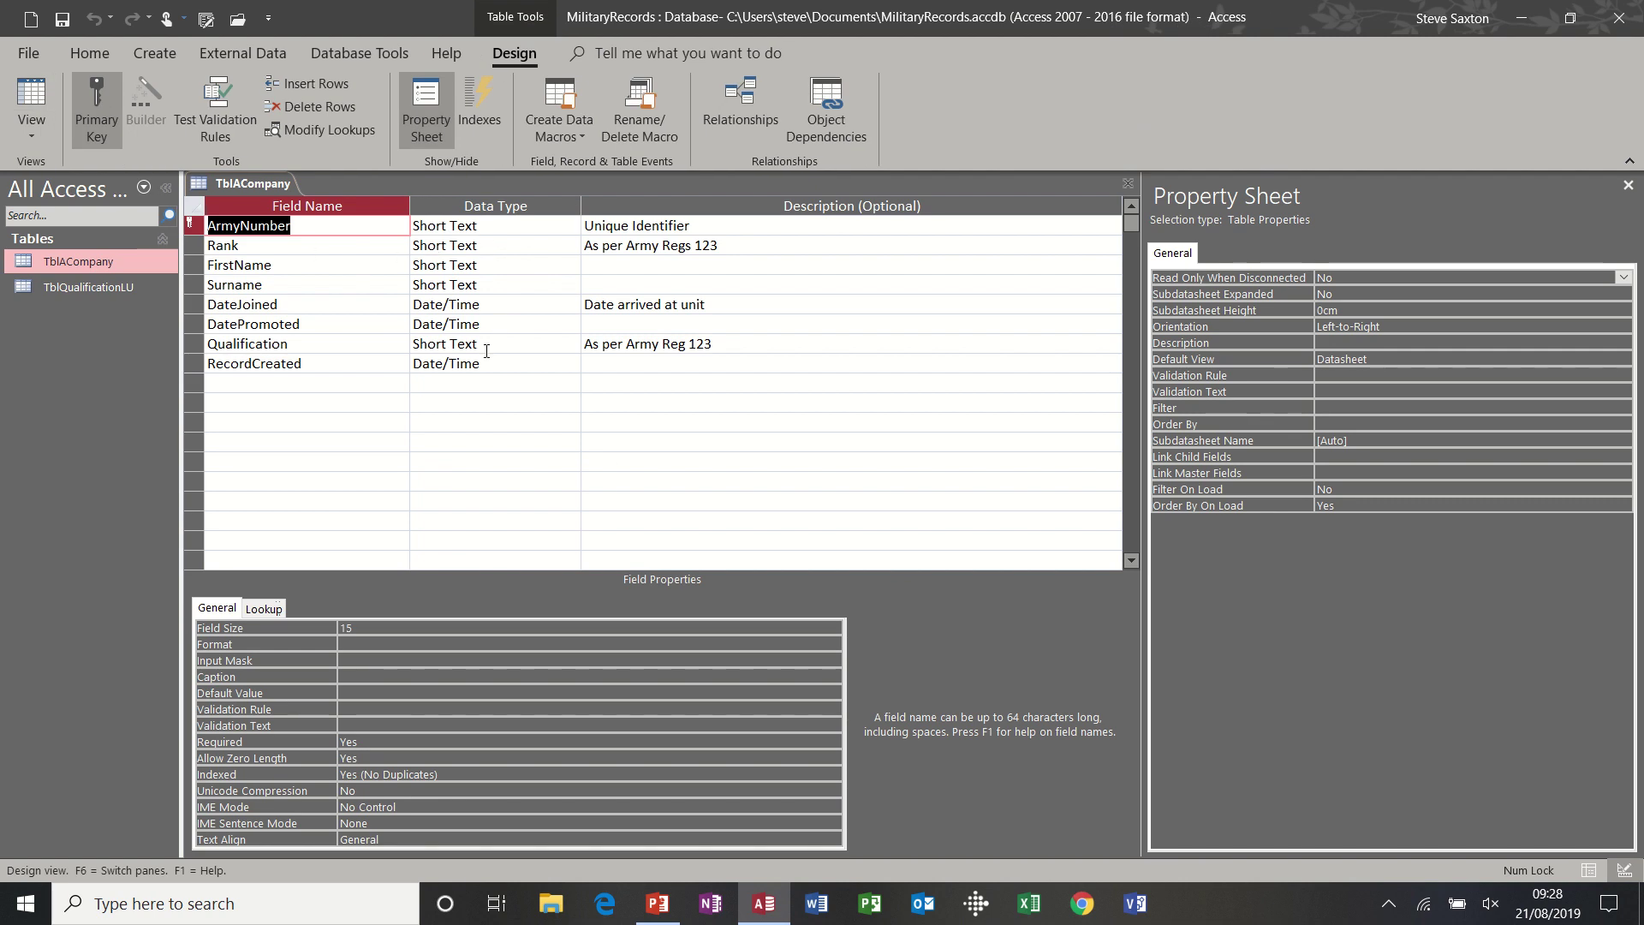
{"action": "left_click", "coordinate": [526, 346]}
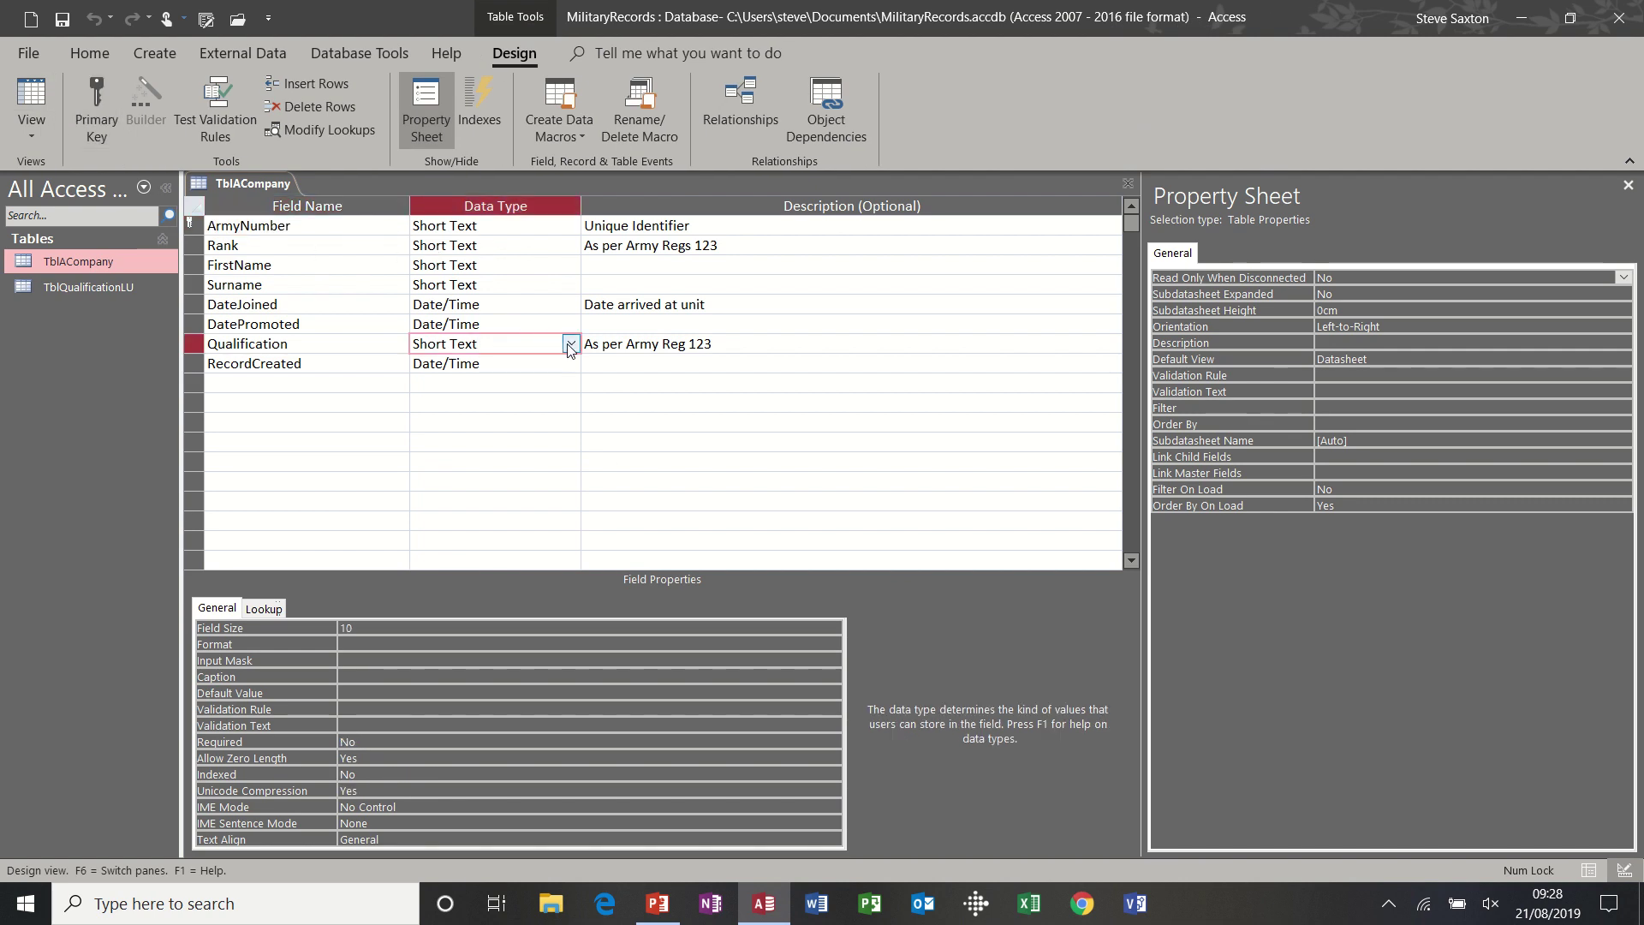
{"action": "left_click", "coordinate": [571, 345]}
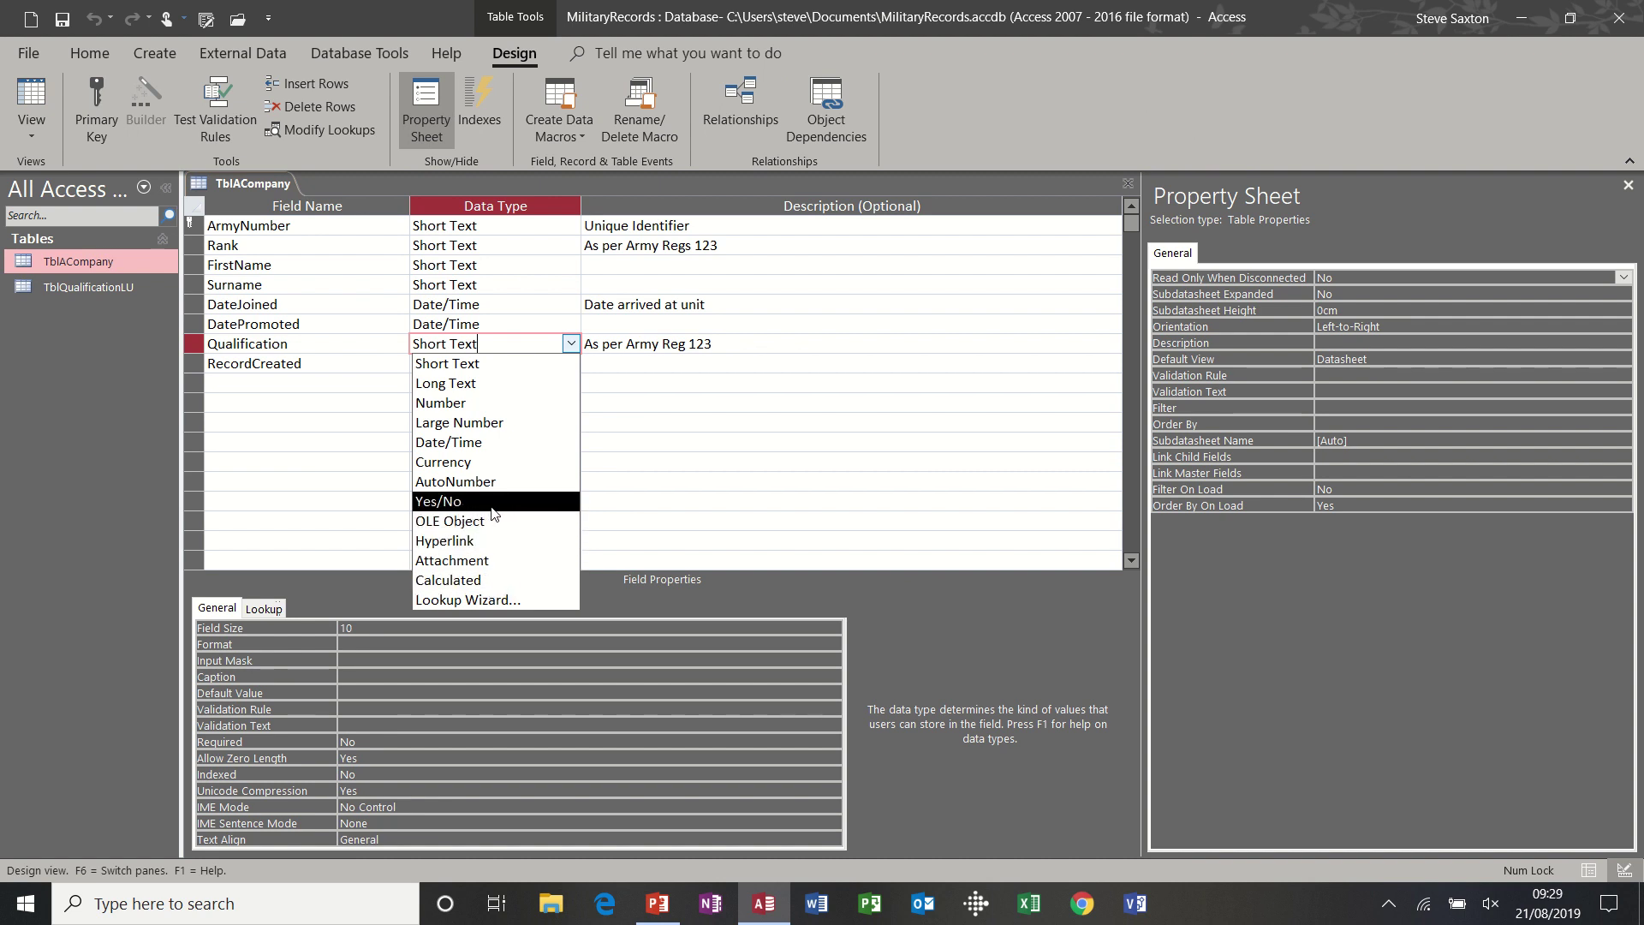
{"action": "left_click", "coordinate": [315, 384]}
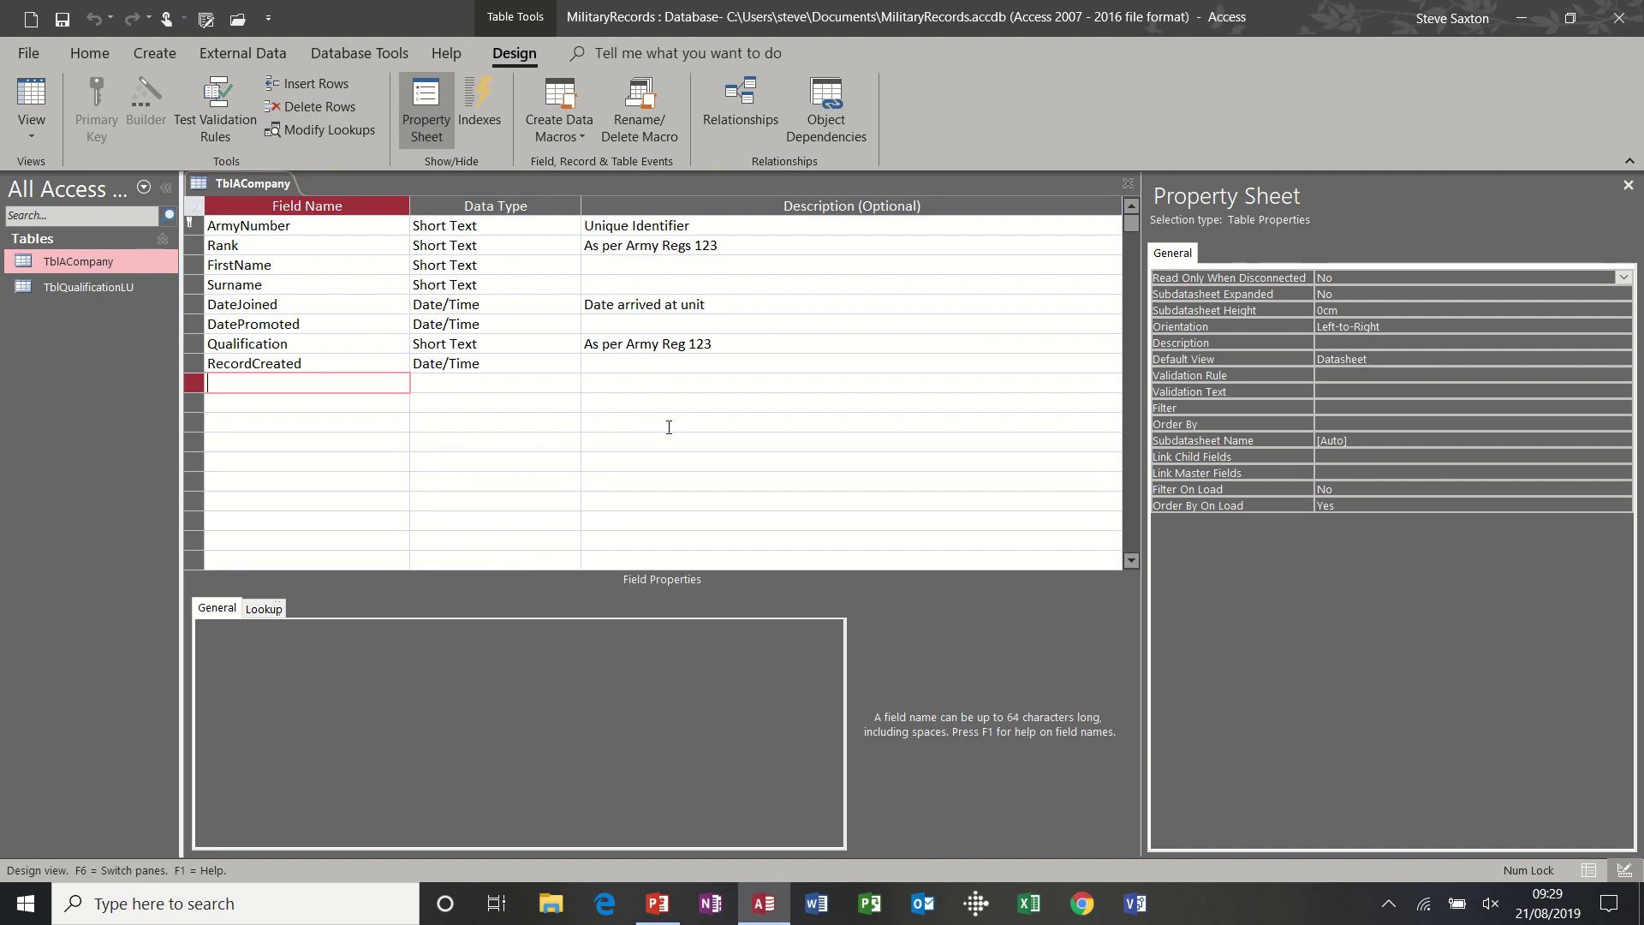
- Add a Salary field with the Currency data type below RecordCreated
{"action": "type", "text": "Salary"}
{"action": "key", "text": "Tab"}
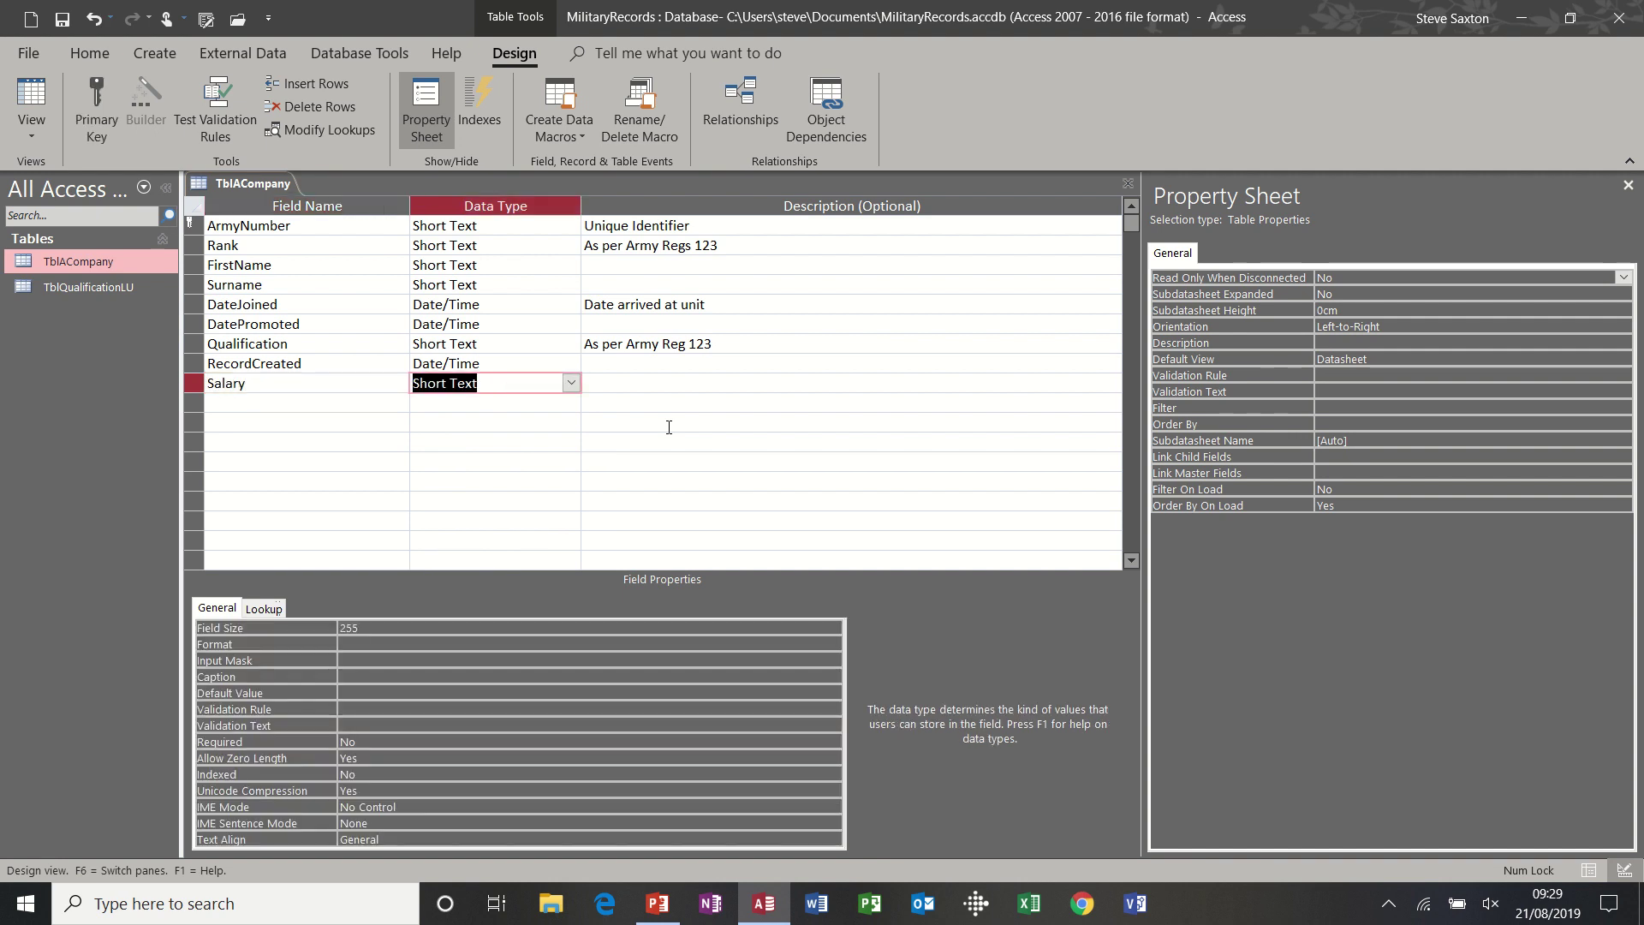
{"action": "type", "text": "currency"}
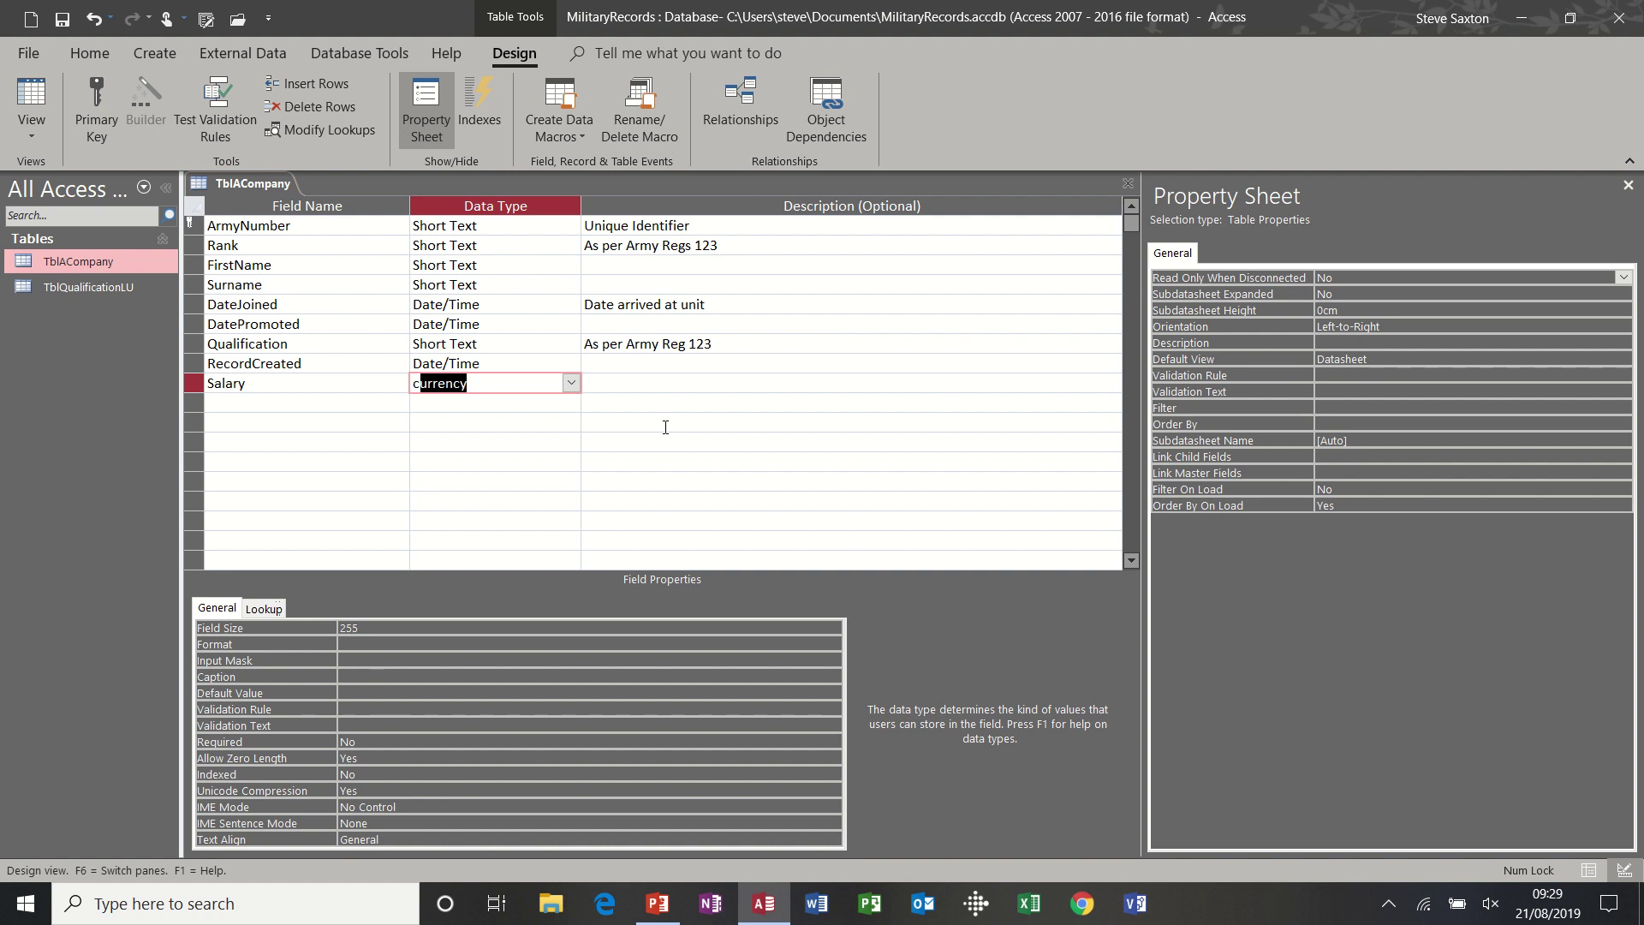
{"action": "left_click", "coordinate": [571, 384]}
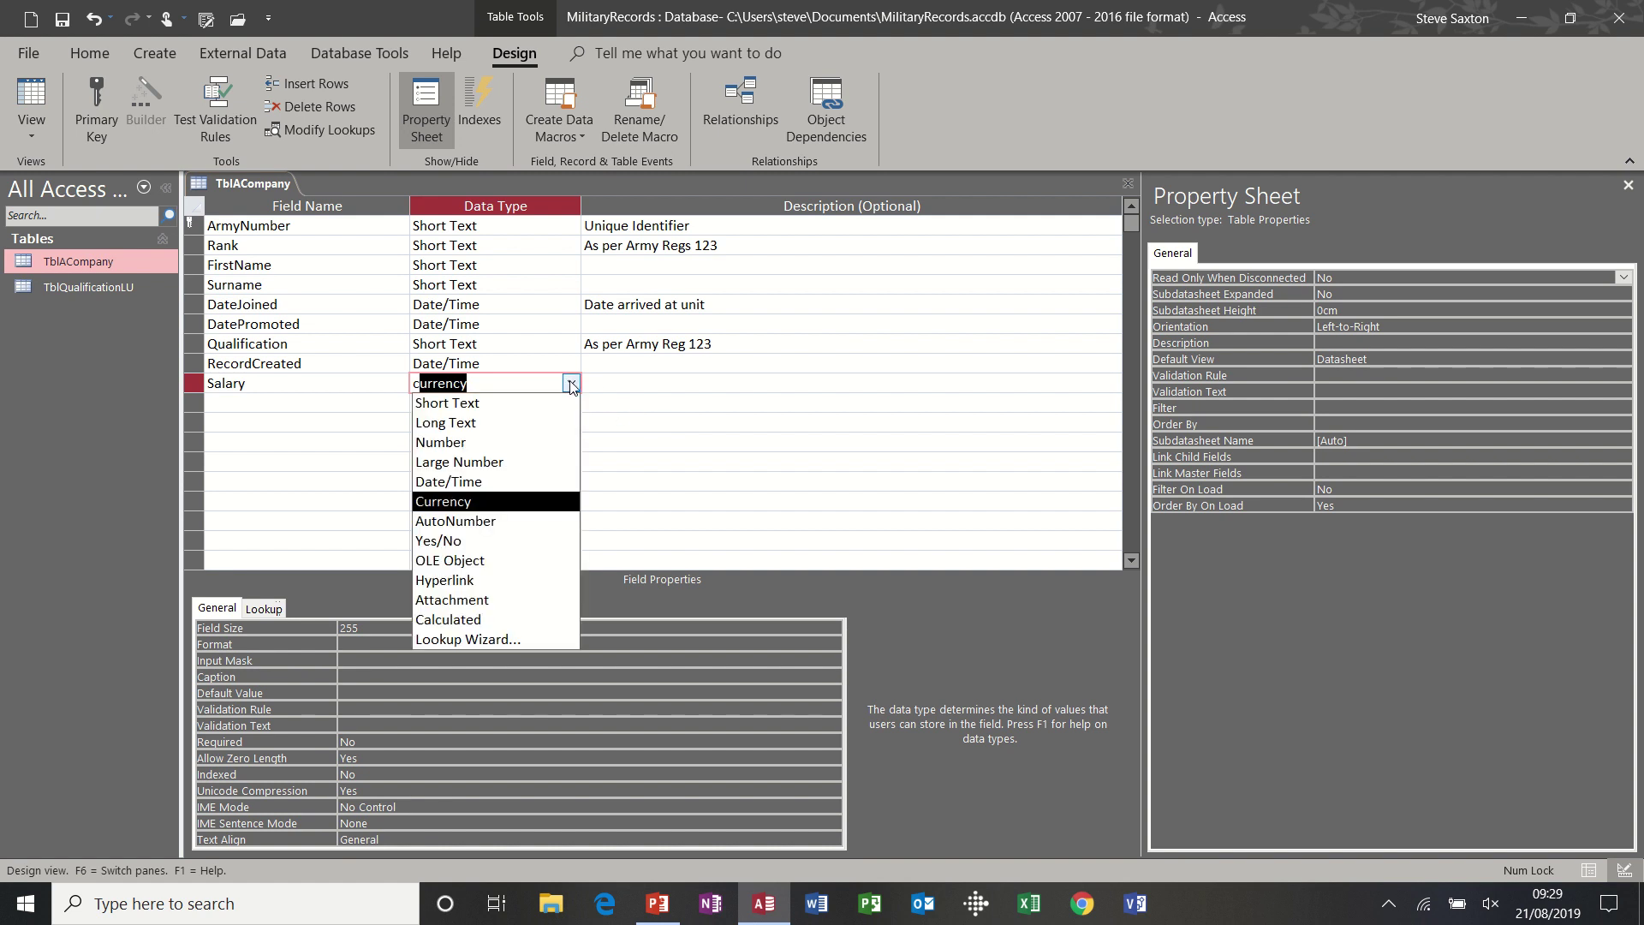
{"action": "left_click", "coordinate": [571, 384]}
{"action": "left_click", "coordinate": [378, 393]}
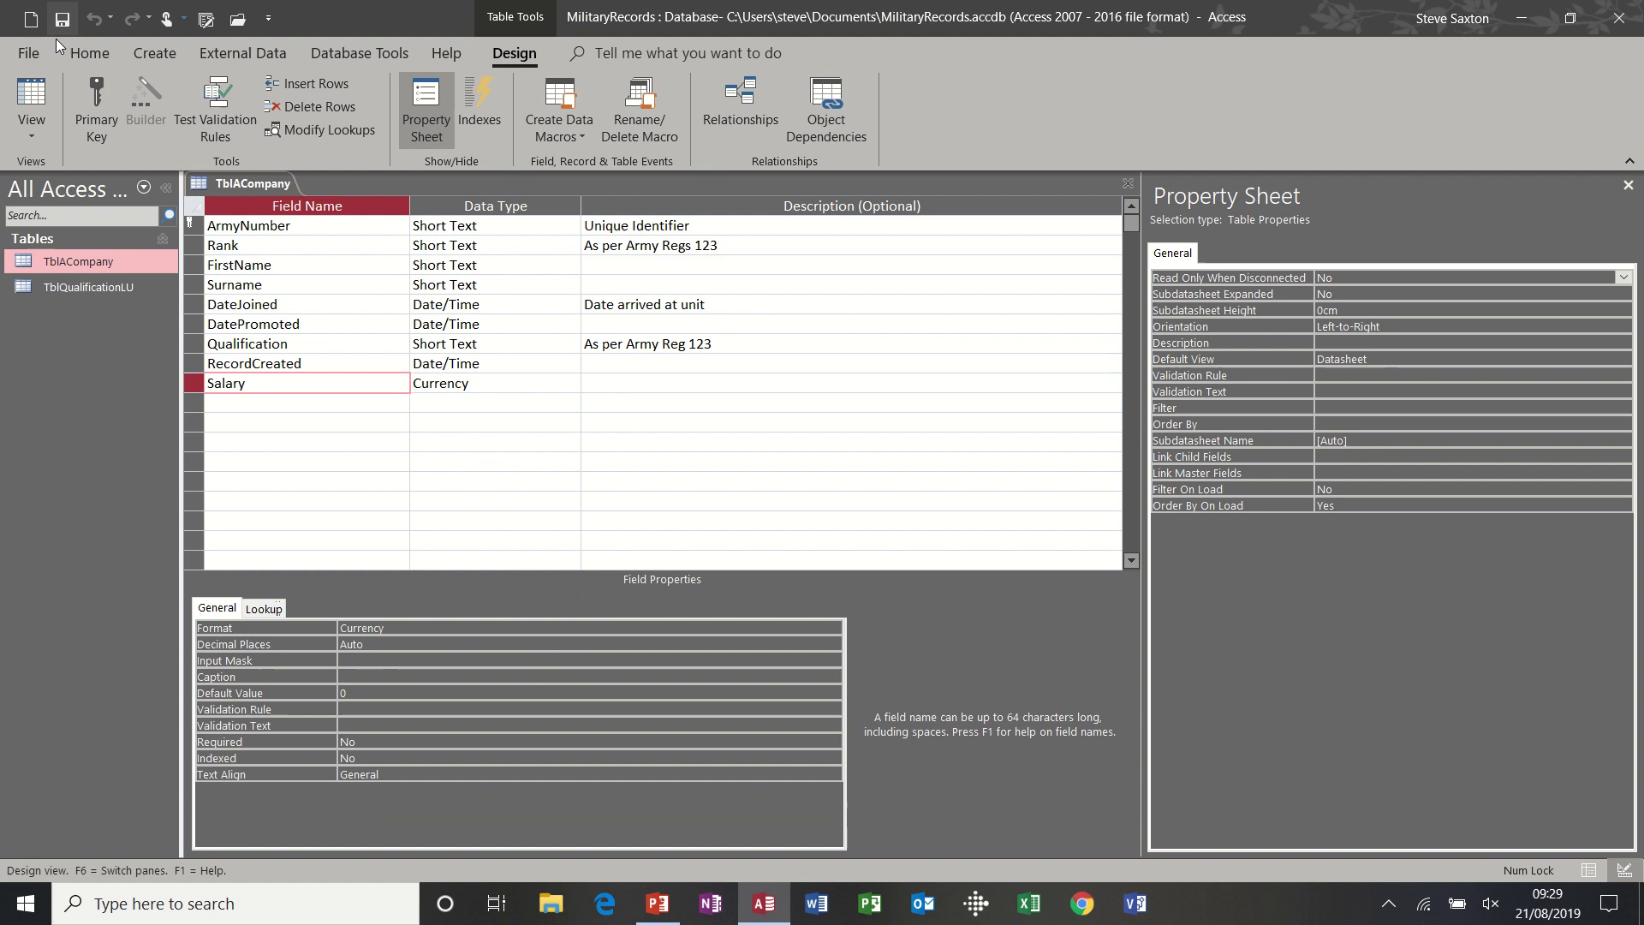
- In Datasheet view, enter salaries of 20000 for record 123 and 18000 for record 124
{"action": "left_click", "coordinate": [32, 99]}
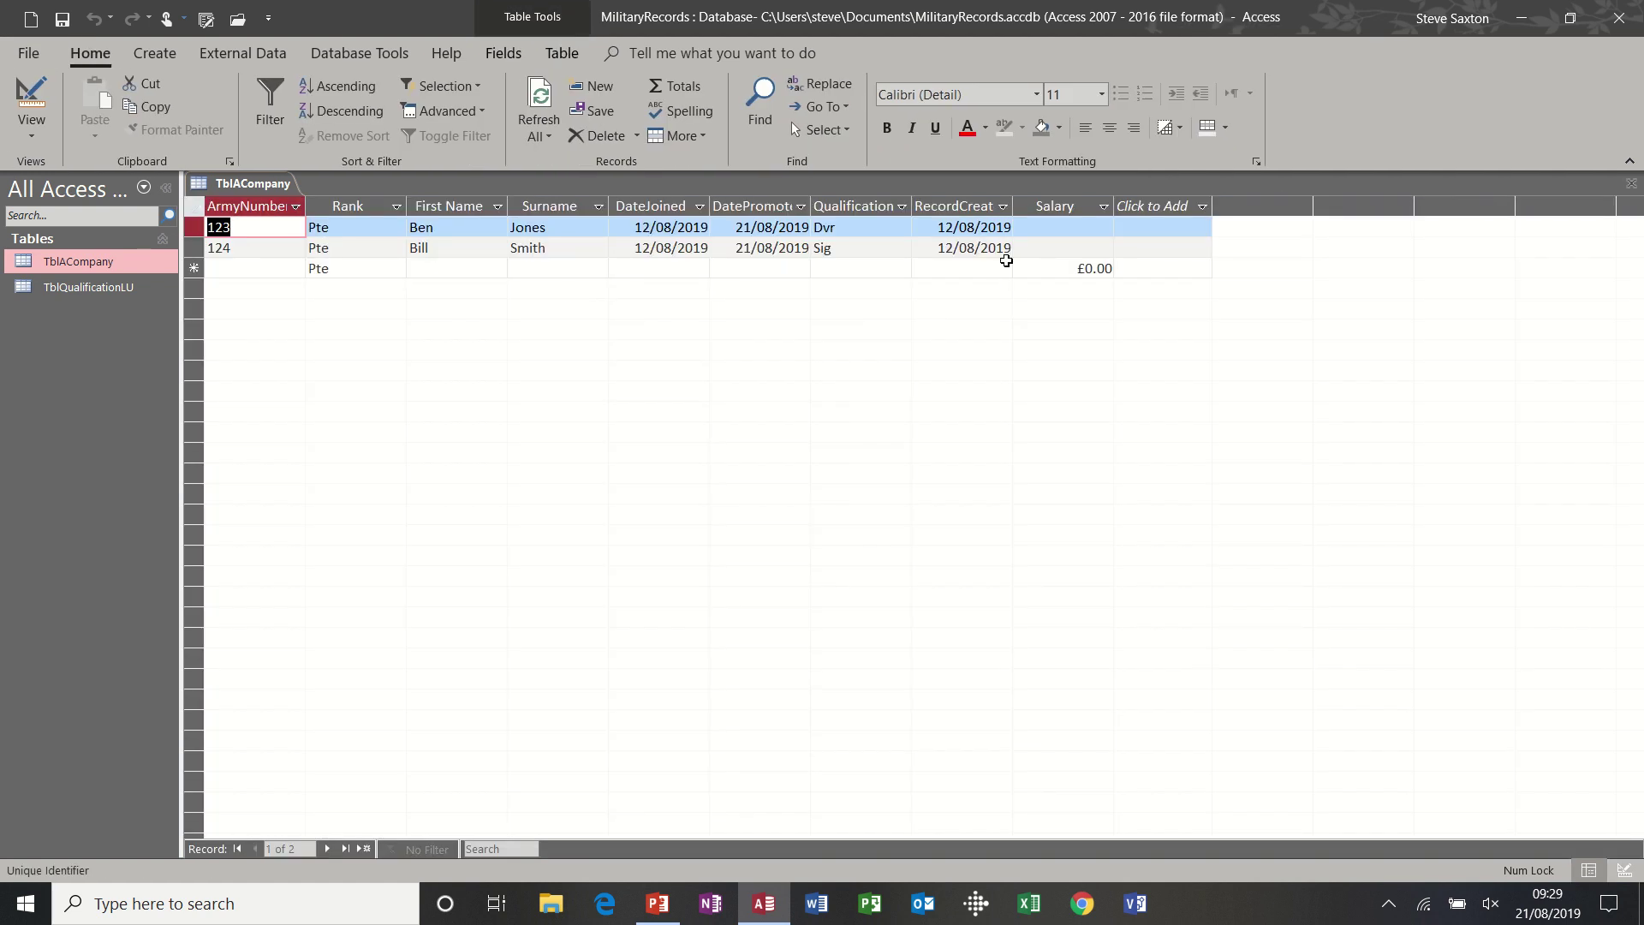
{"action": "left_click", "coordinate": [1049, 232]}
{"action": "type", "text": "2"}
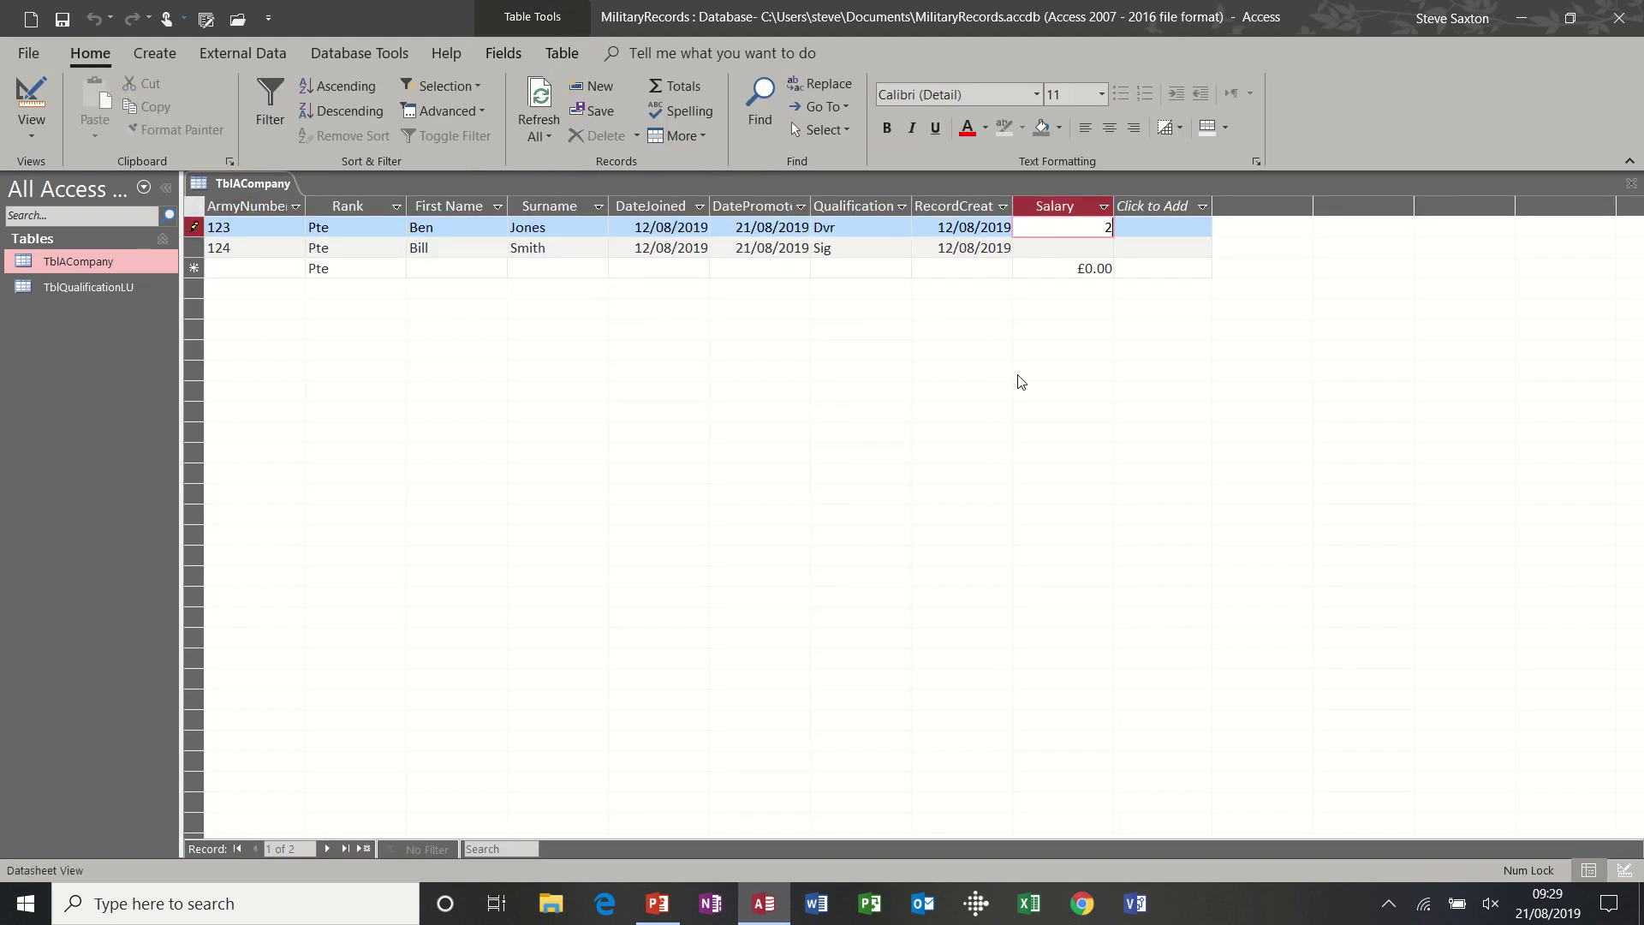
{"action": "type", "text": "0000"}
{"action": "left_click", "coordinate": [1065, 246]}
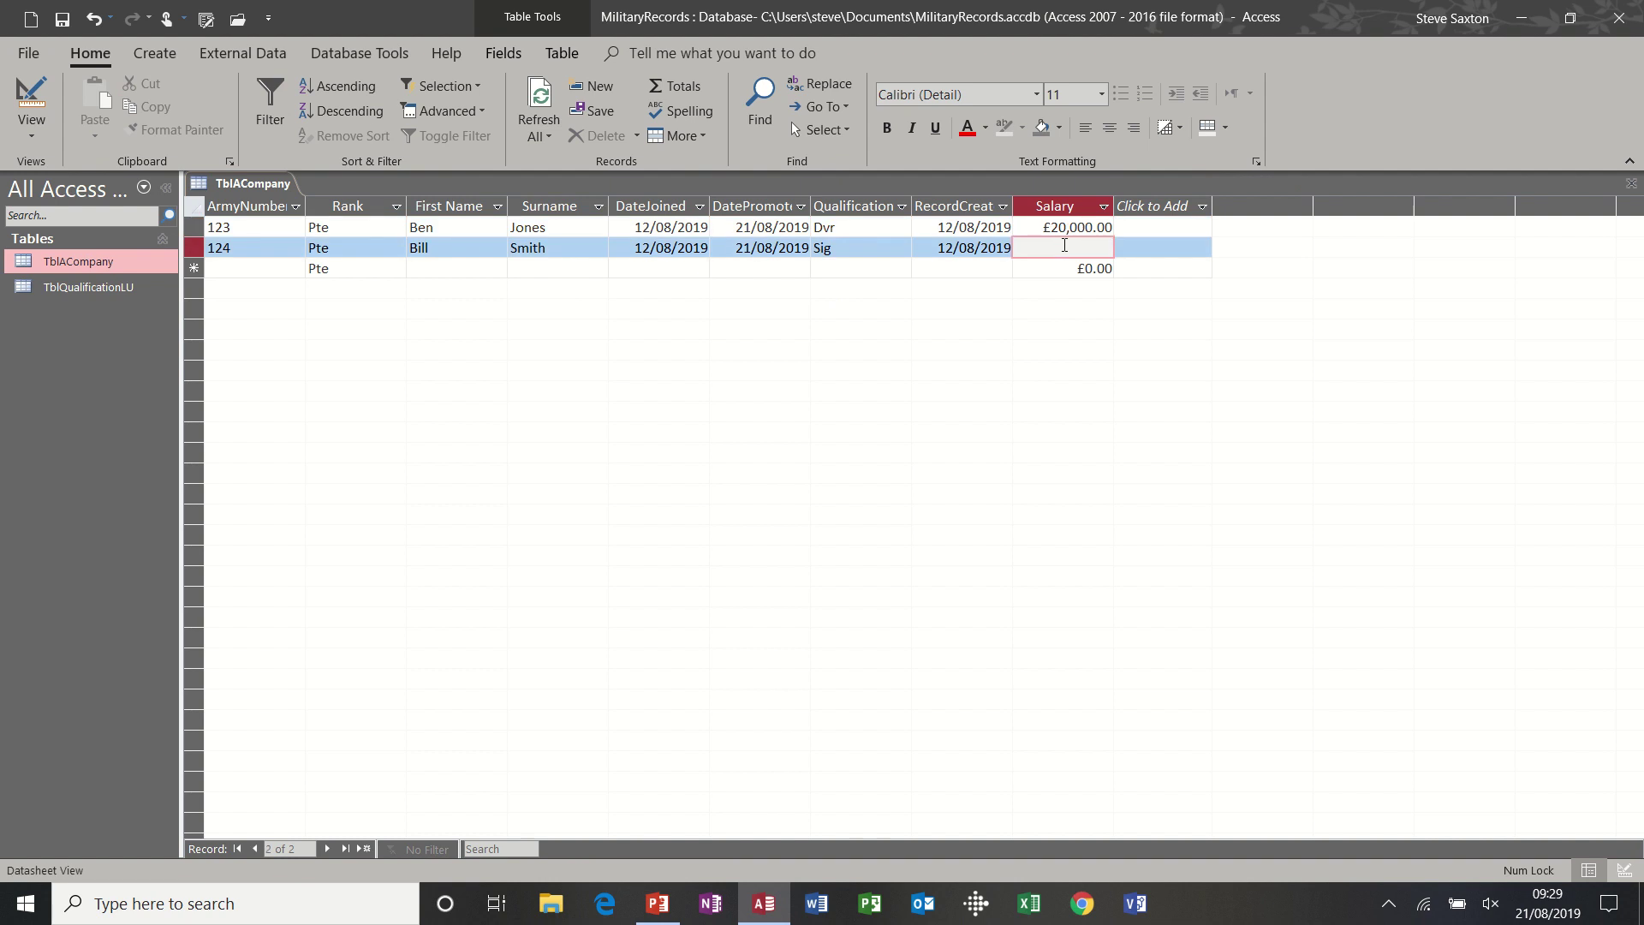
{"action": "type", "text": "18000"}
{"action": "left_click", "coordinate": [1059, 268]}
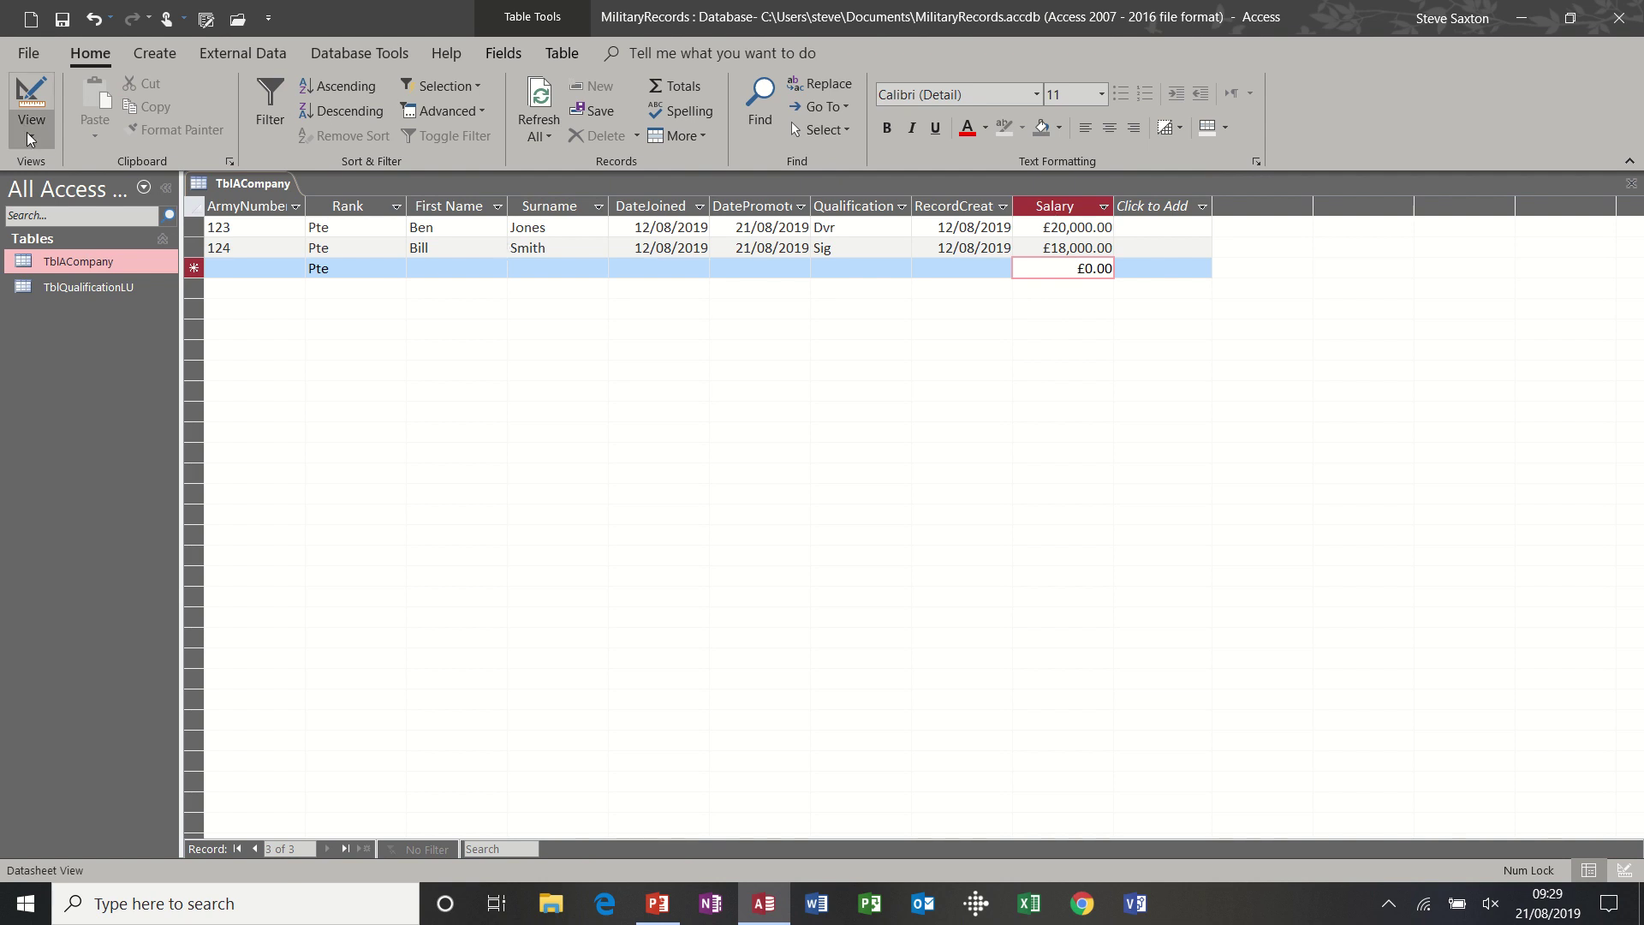
- Back in Design view, add a Pension field of type Yes/No below Salary
{"action": "left_click", "coordinate": [32, 101]}
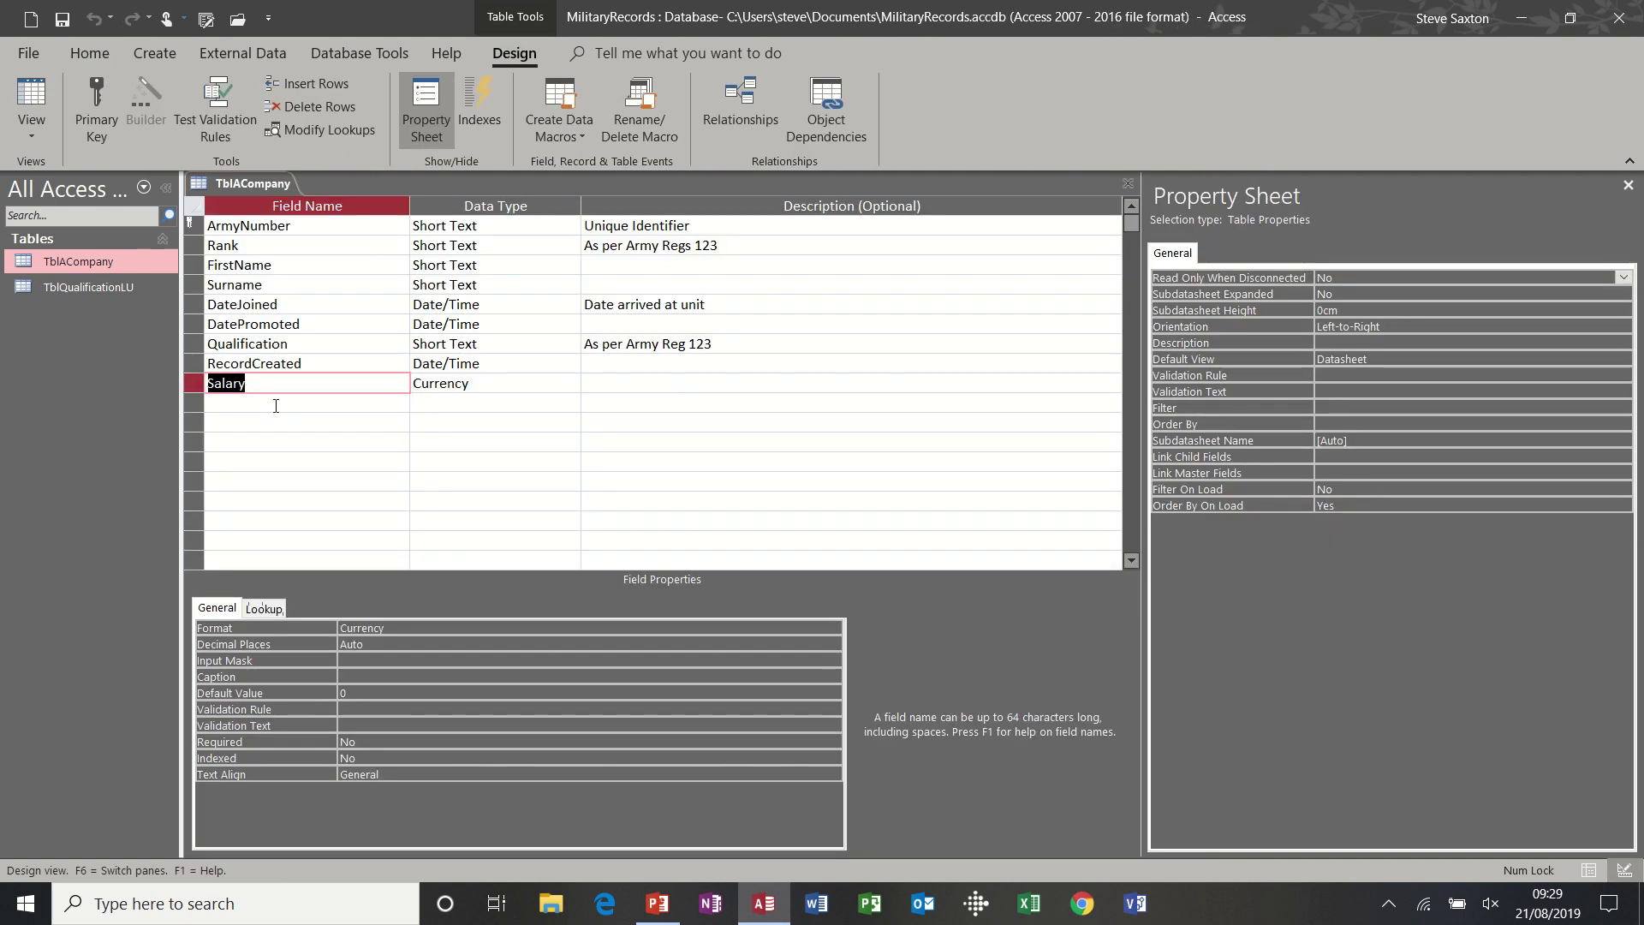
{"action": "left_click", "coordinate": [275, 404]}
{"action": "type", "text": "Pension"}
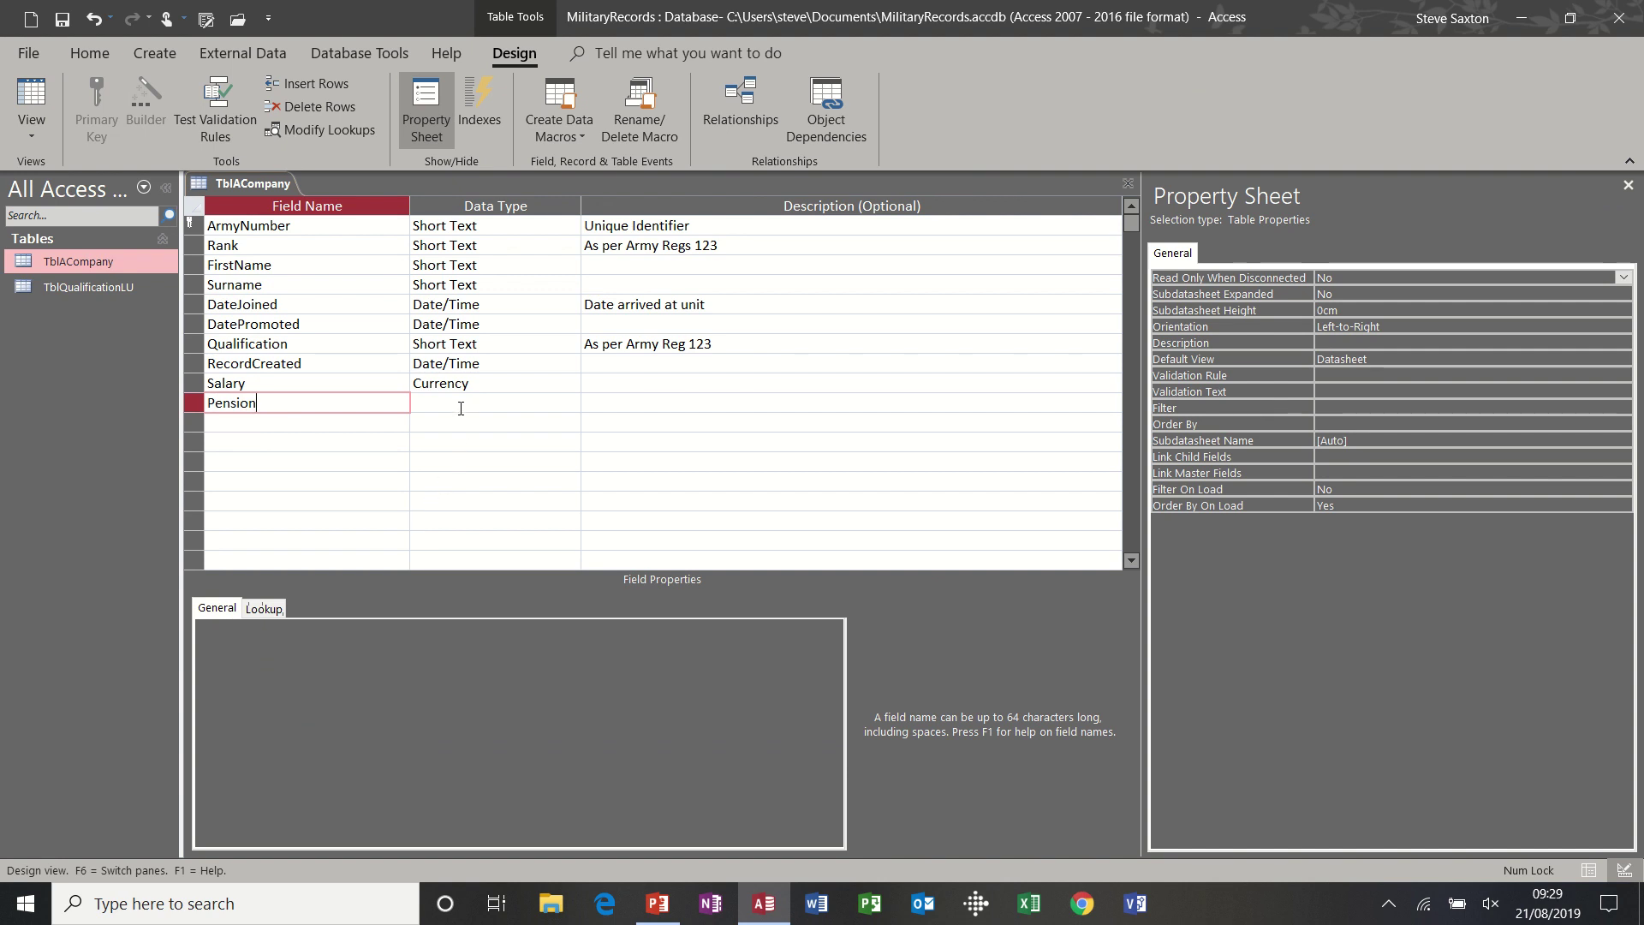
{"action": "left_click", "coordinate": [460, 406]}
{"action": "left_click", "coordinate": [571, 402]}
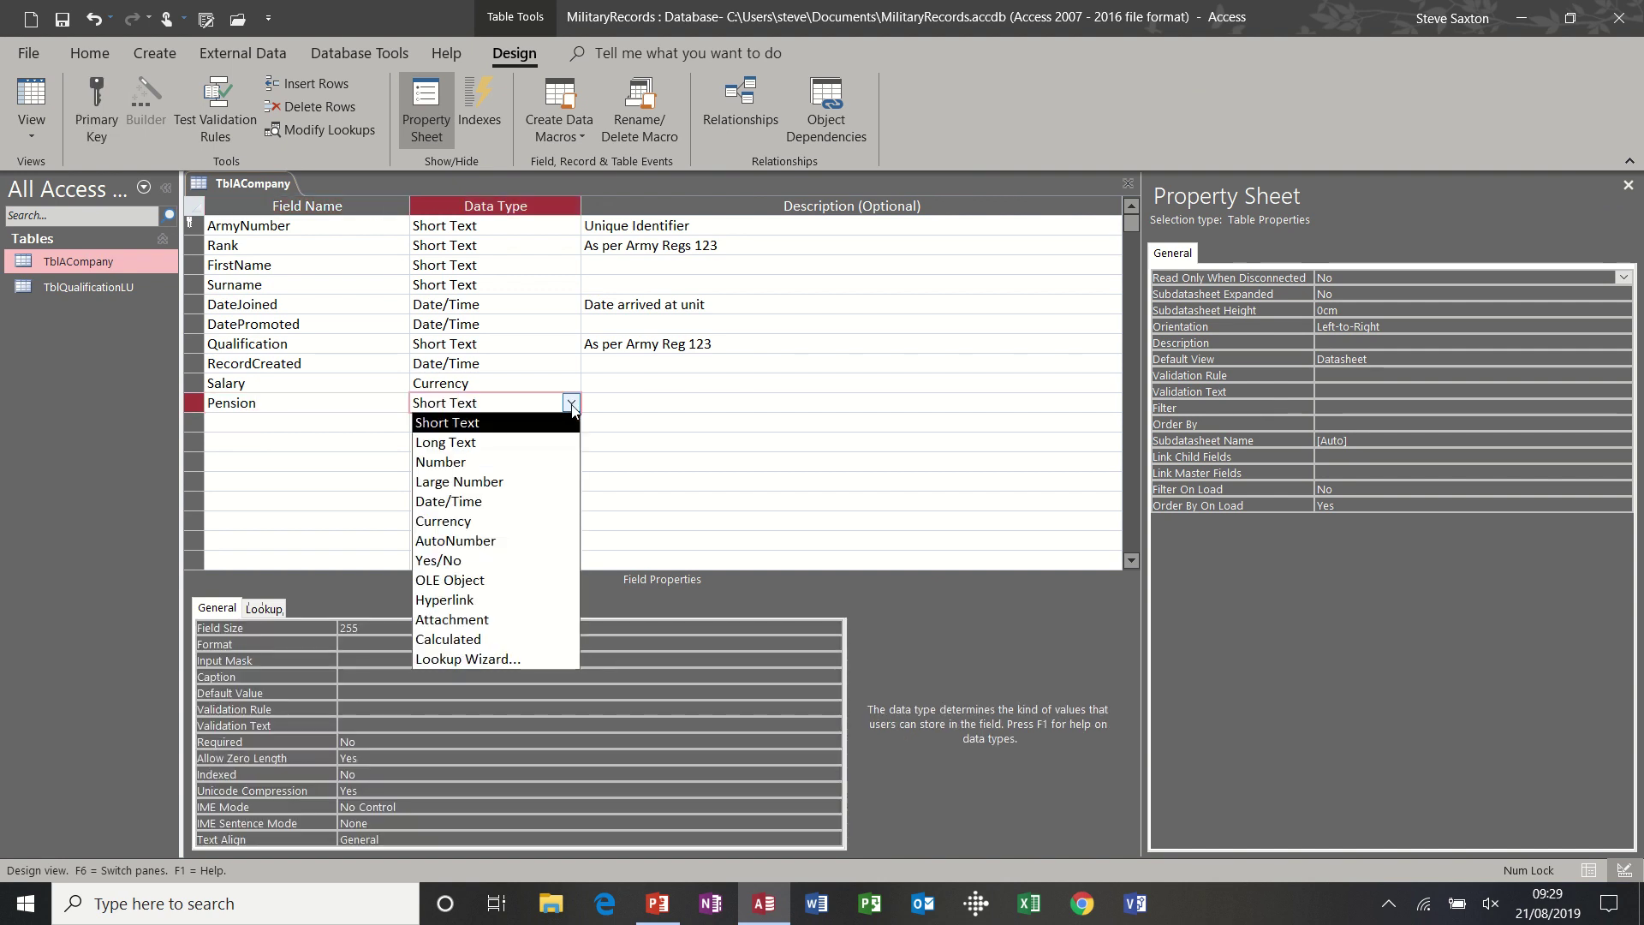
{"action": "left_click", "coordinate": [514, 561]}
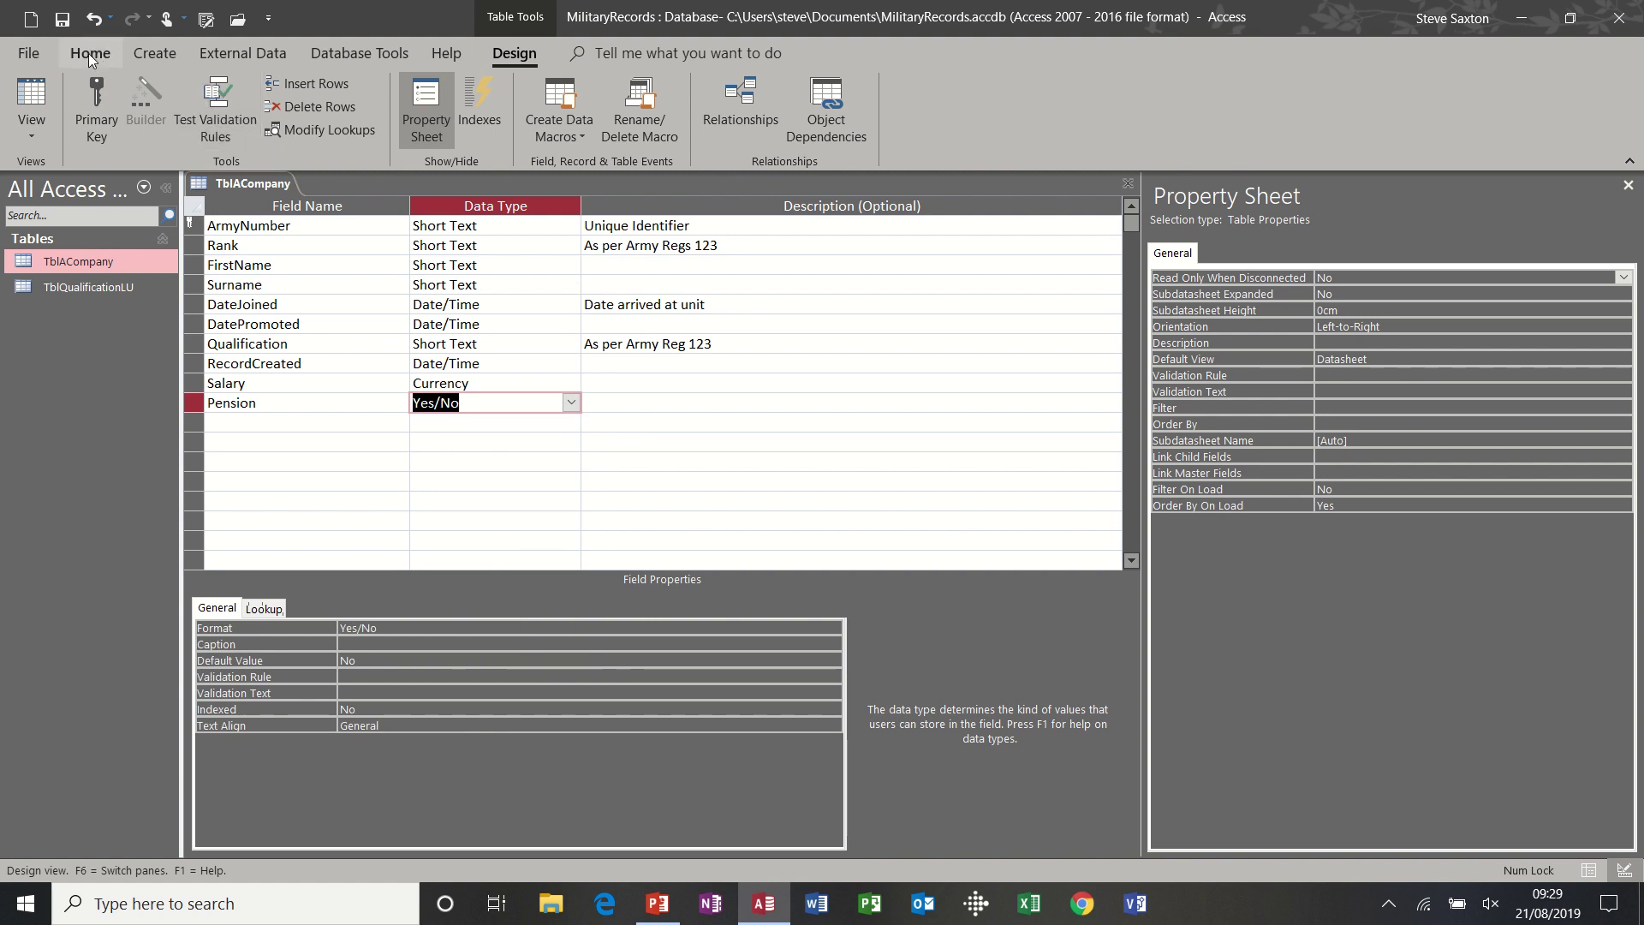
- Save the table design, tick record 123's Pension box, and return to Design view
{"action": "left_click", "coordinate": [58, 25]}
{"action": "left_click", "coordinate": [31, 99]}
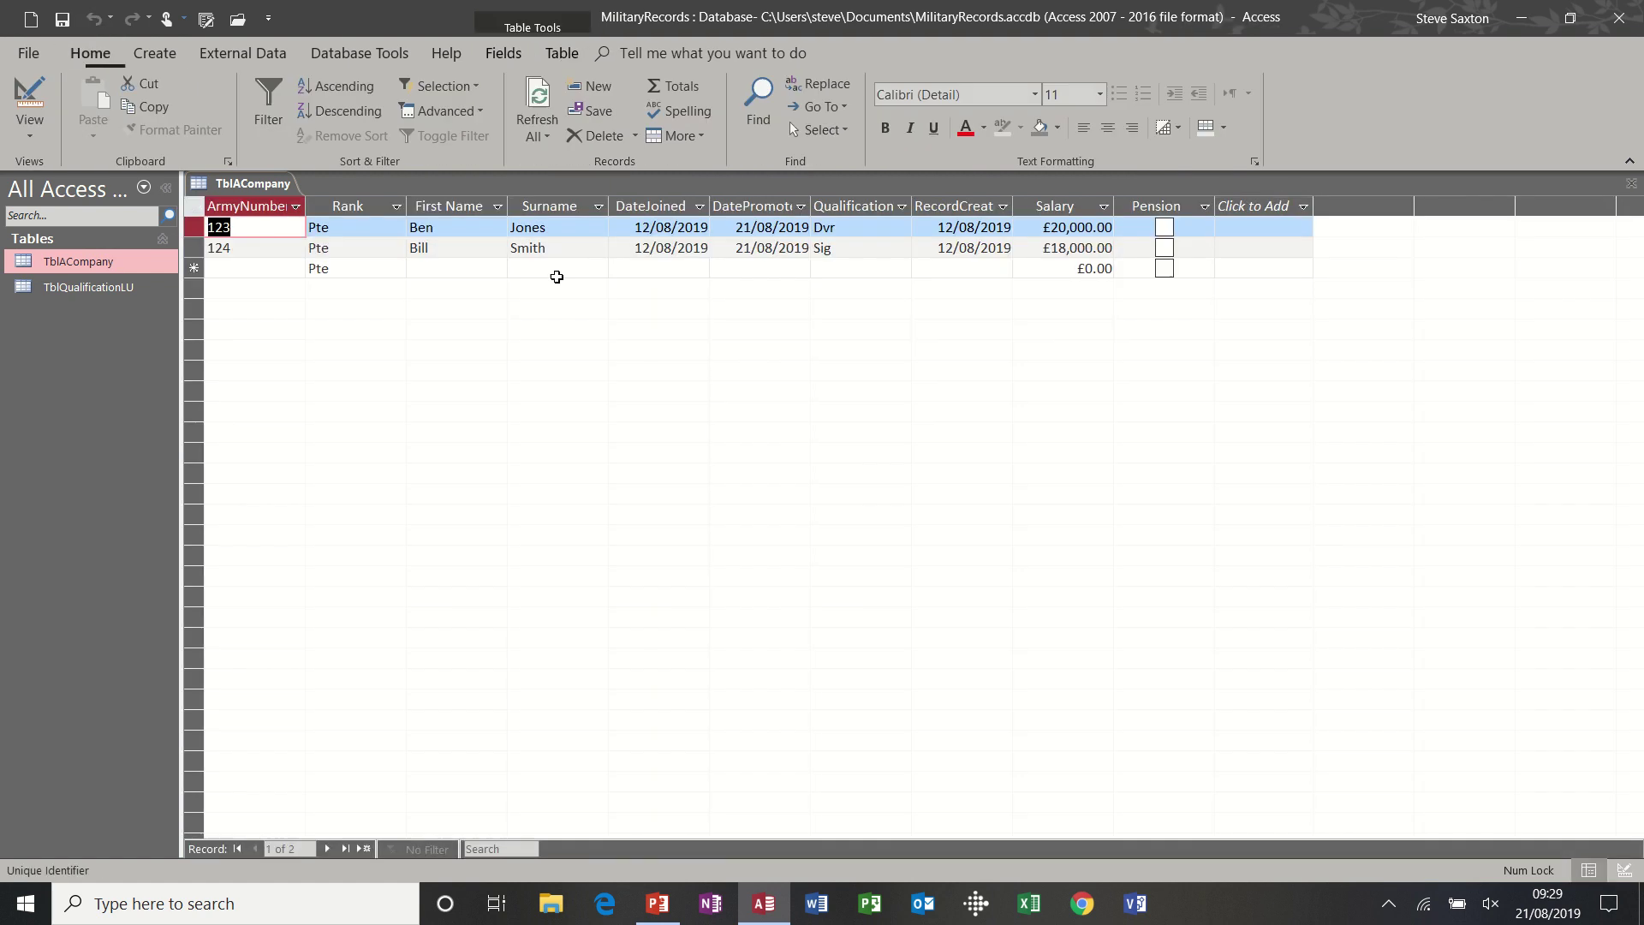
{"action": "left_click", "coordinate": [1165, 227]}
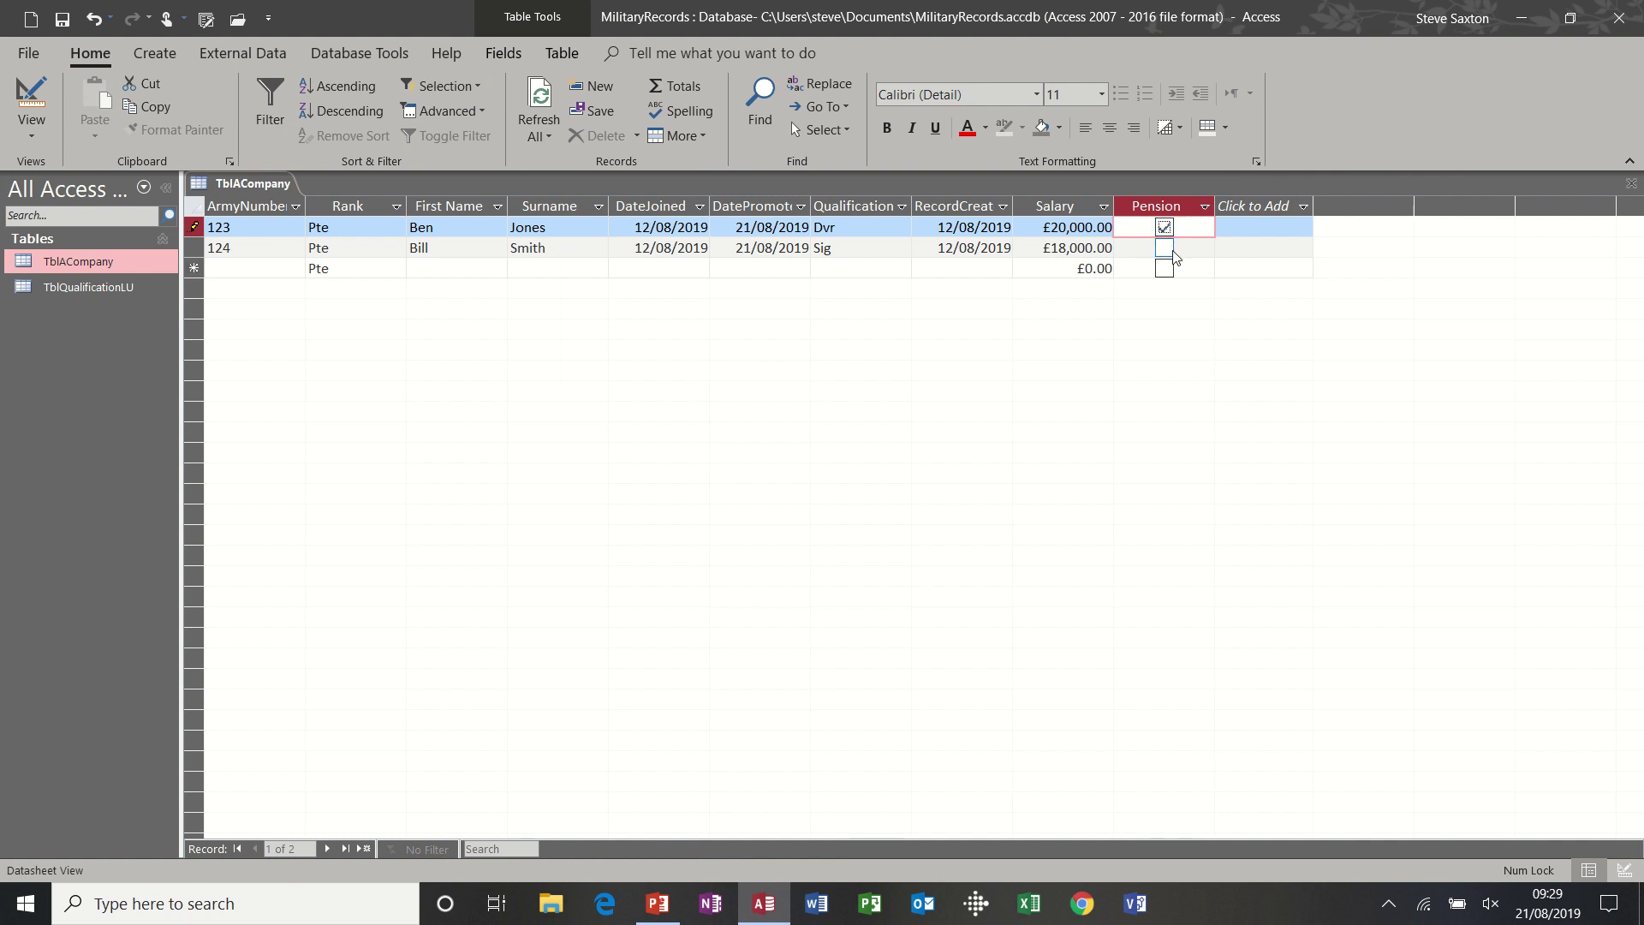
{"action": "left_click", "coordinate": [32, 103]}
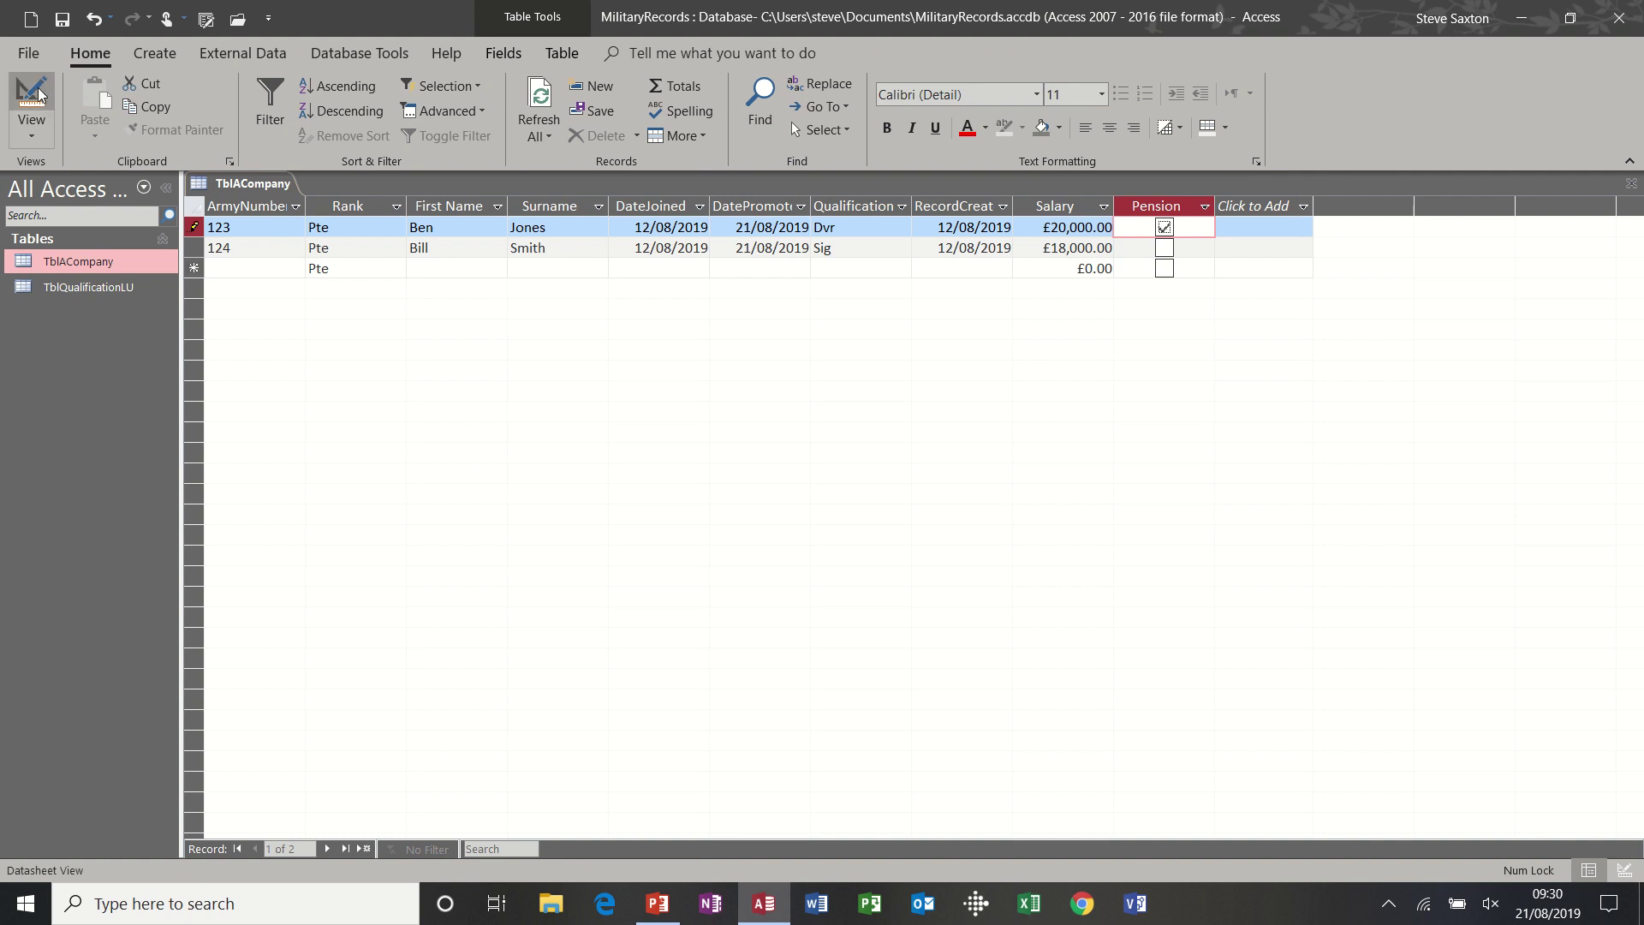
- Add a Certificates field of type Attachment and show it in Datasheet view
{"action": "left_click", "coordinate": [248, 421]}
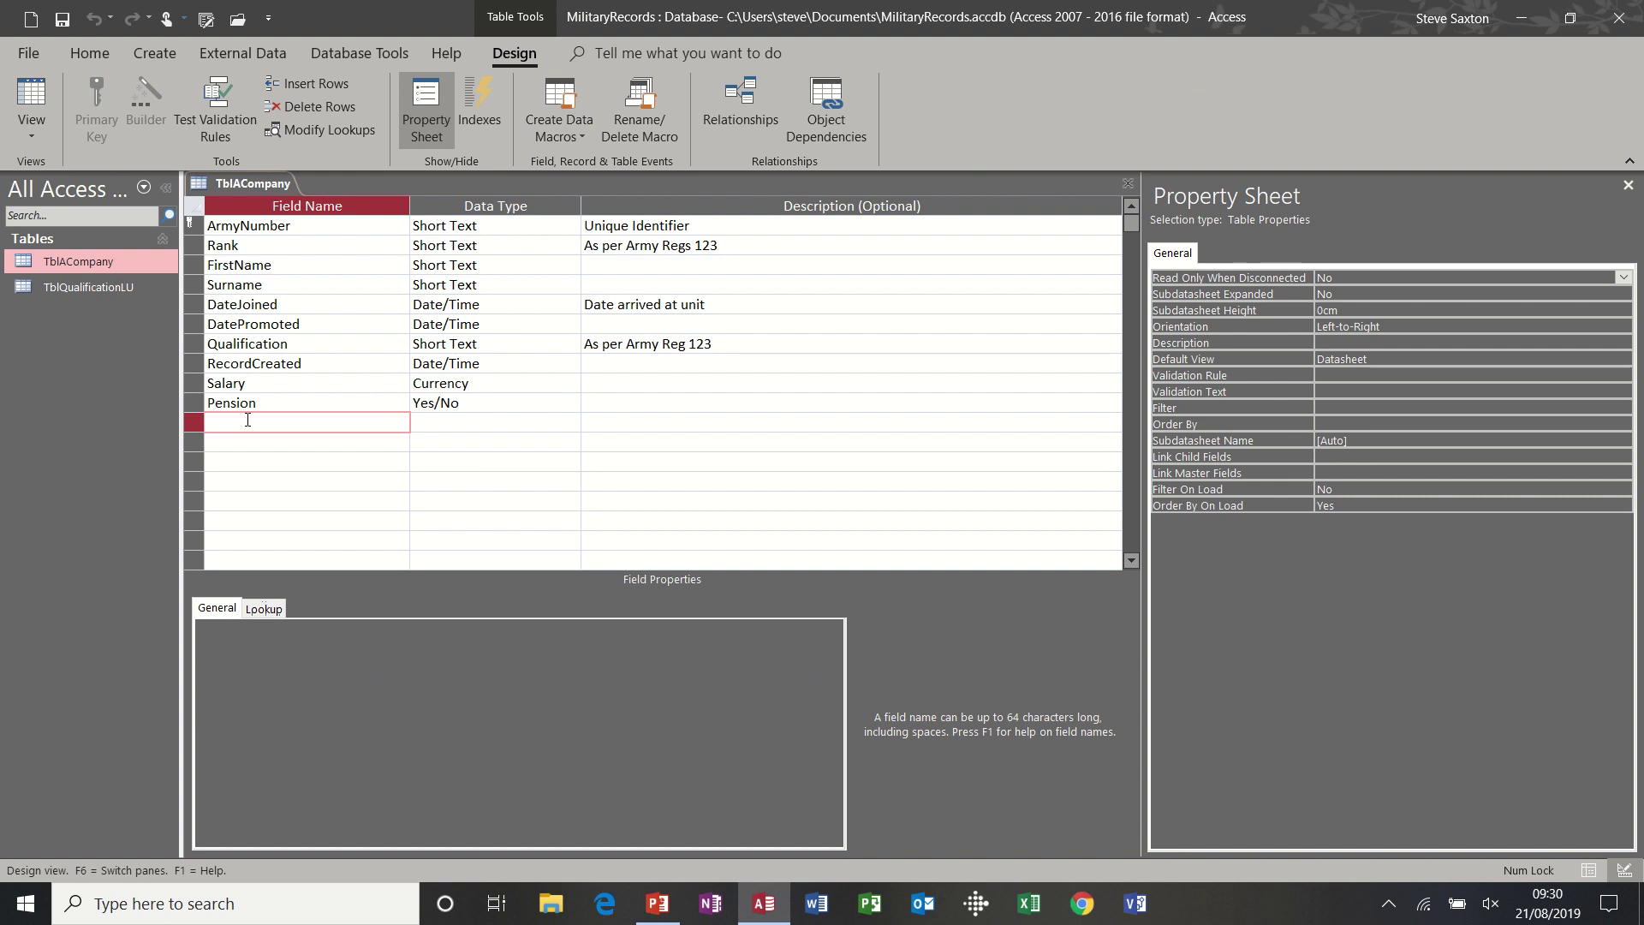
{"action": "type", "text": "Certificates"}
{"action": "left_click", "coordinate": [477, 426]}
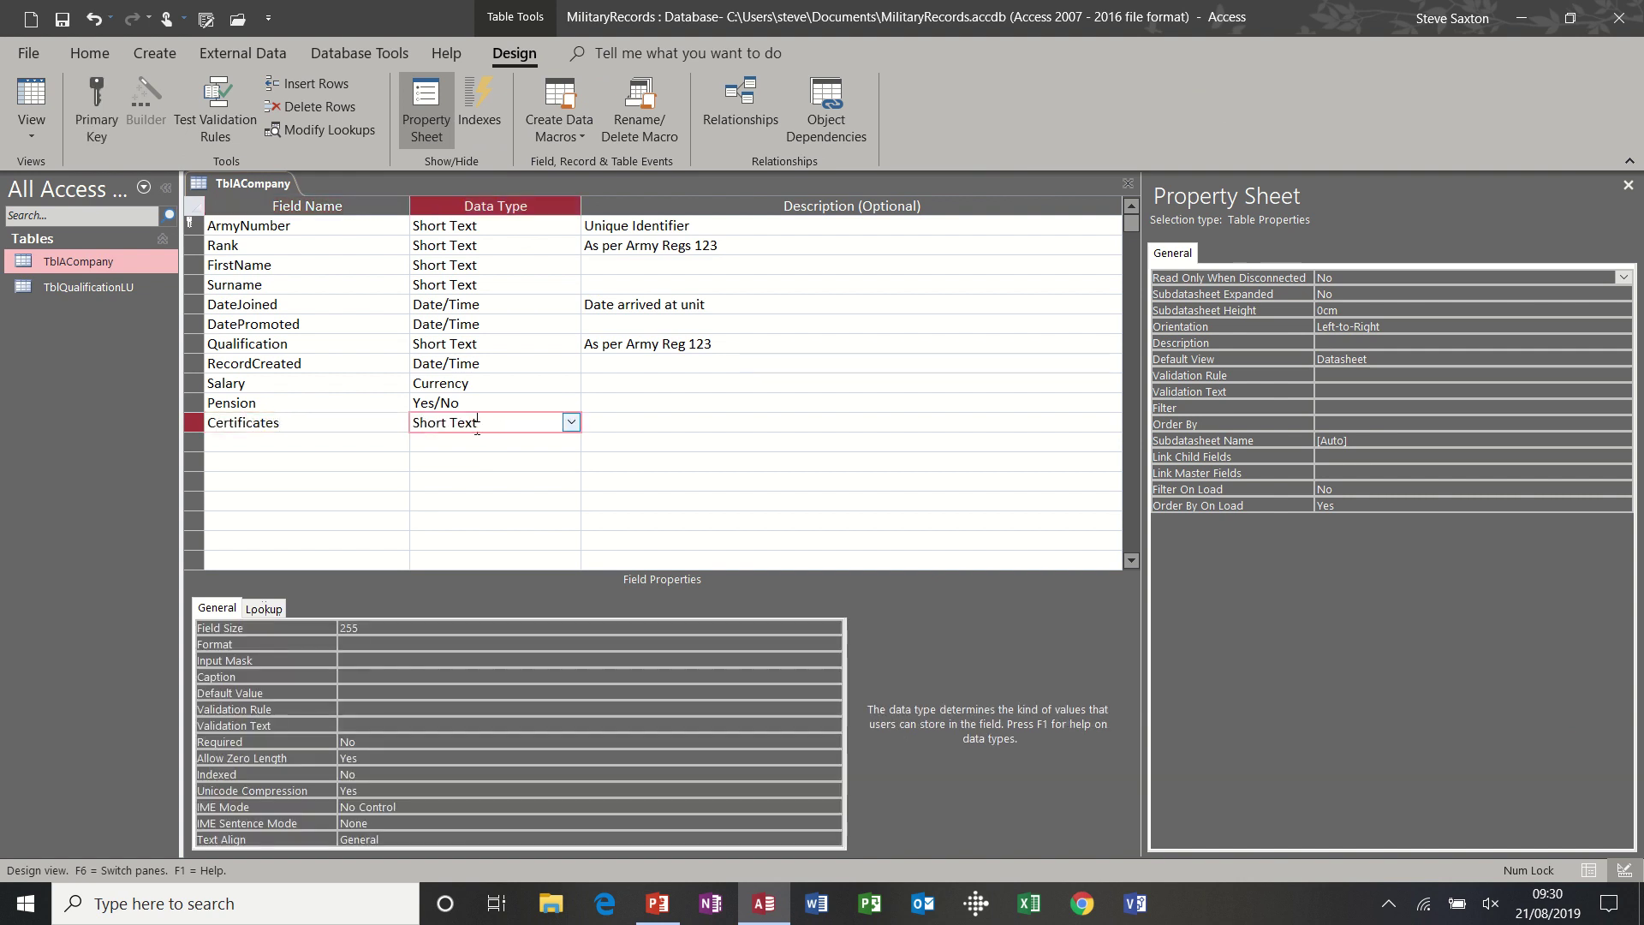
{"action": "left_click", "coordinate": [570, 424]}
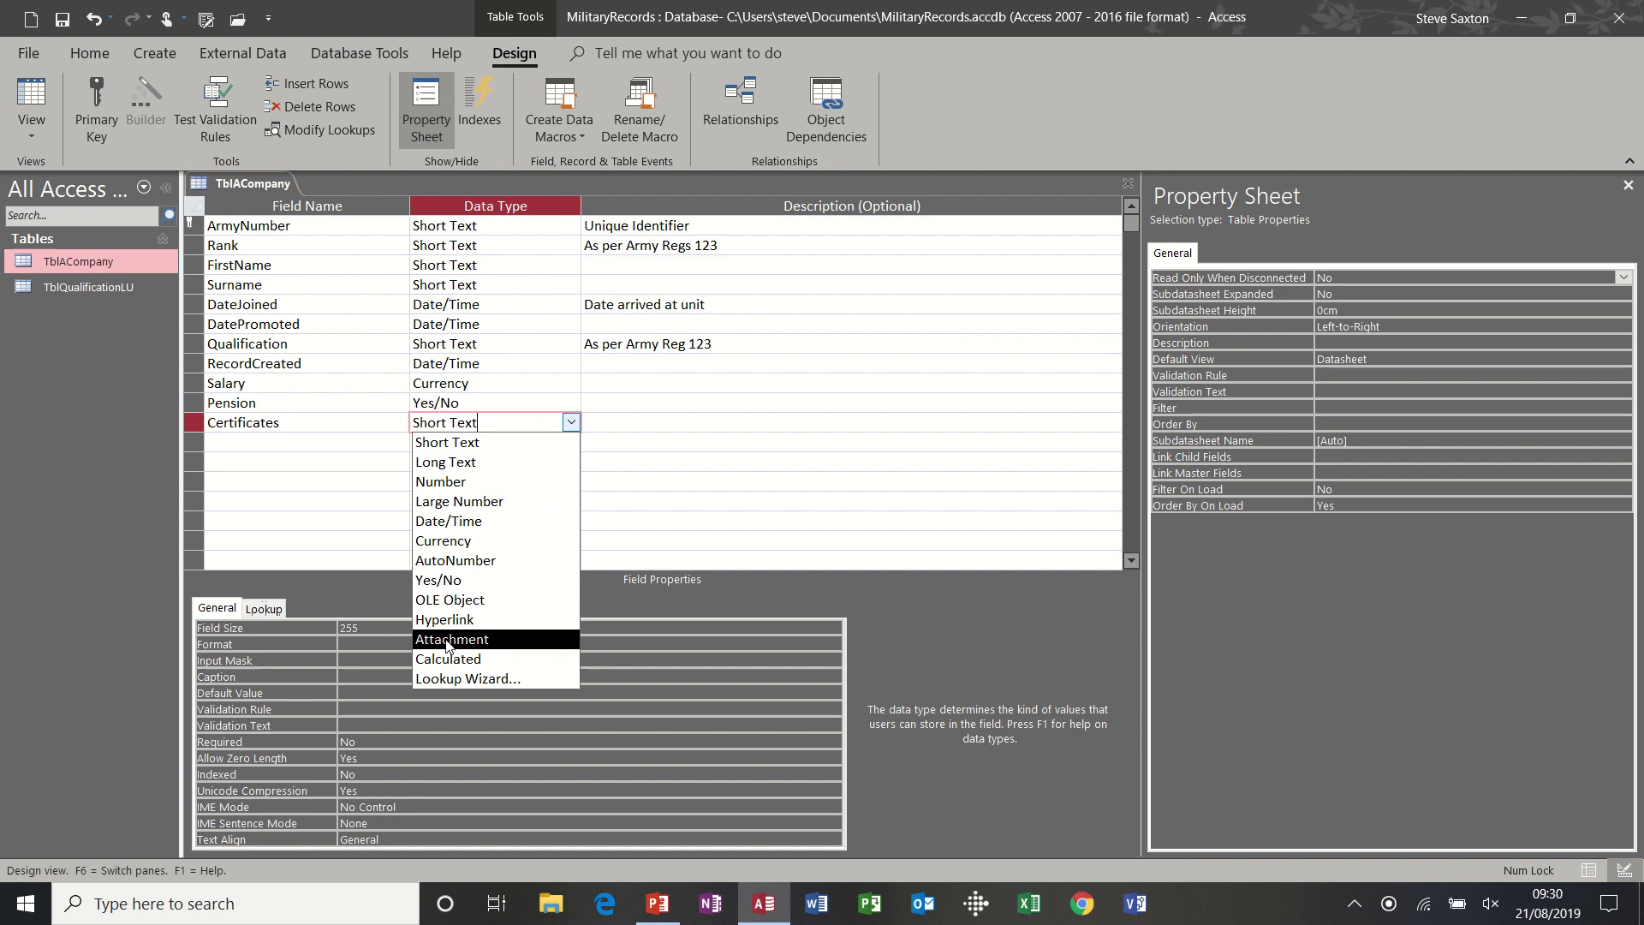
{"action": "left_click", "coordinate": [484, 644]}
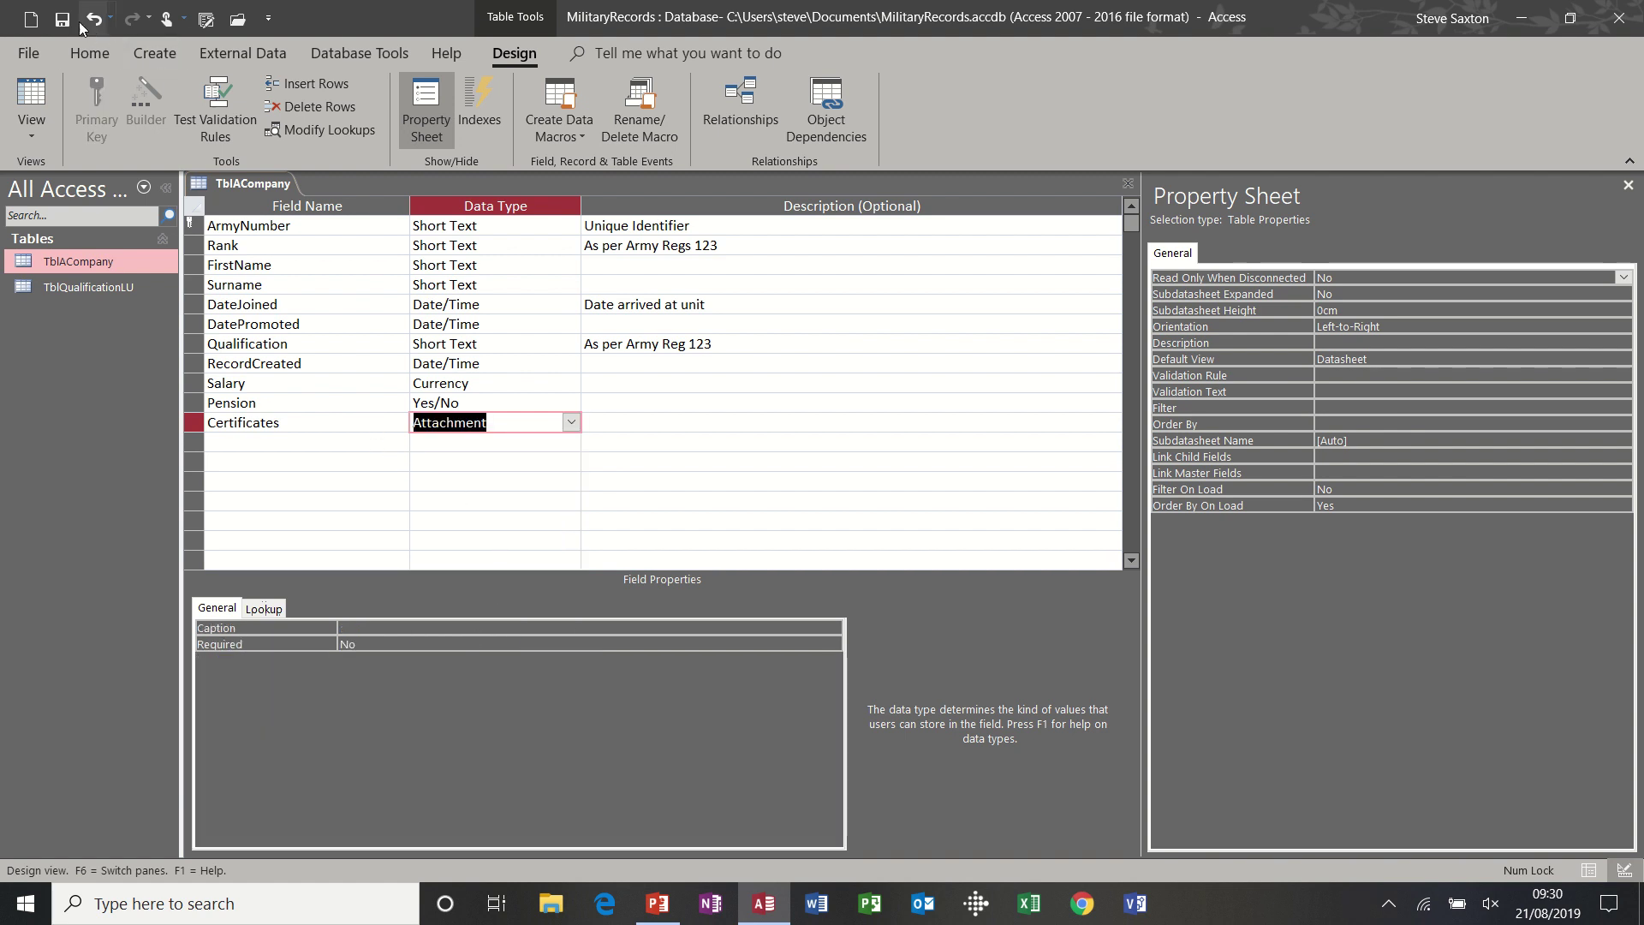
{"action": "left_click", "coordinate": [35, 90]}
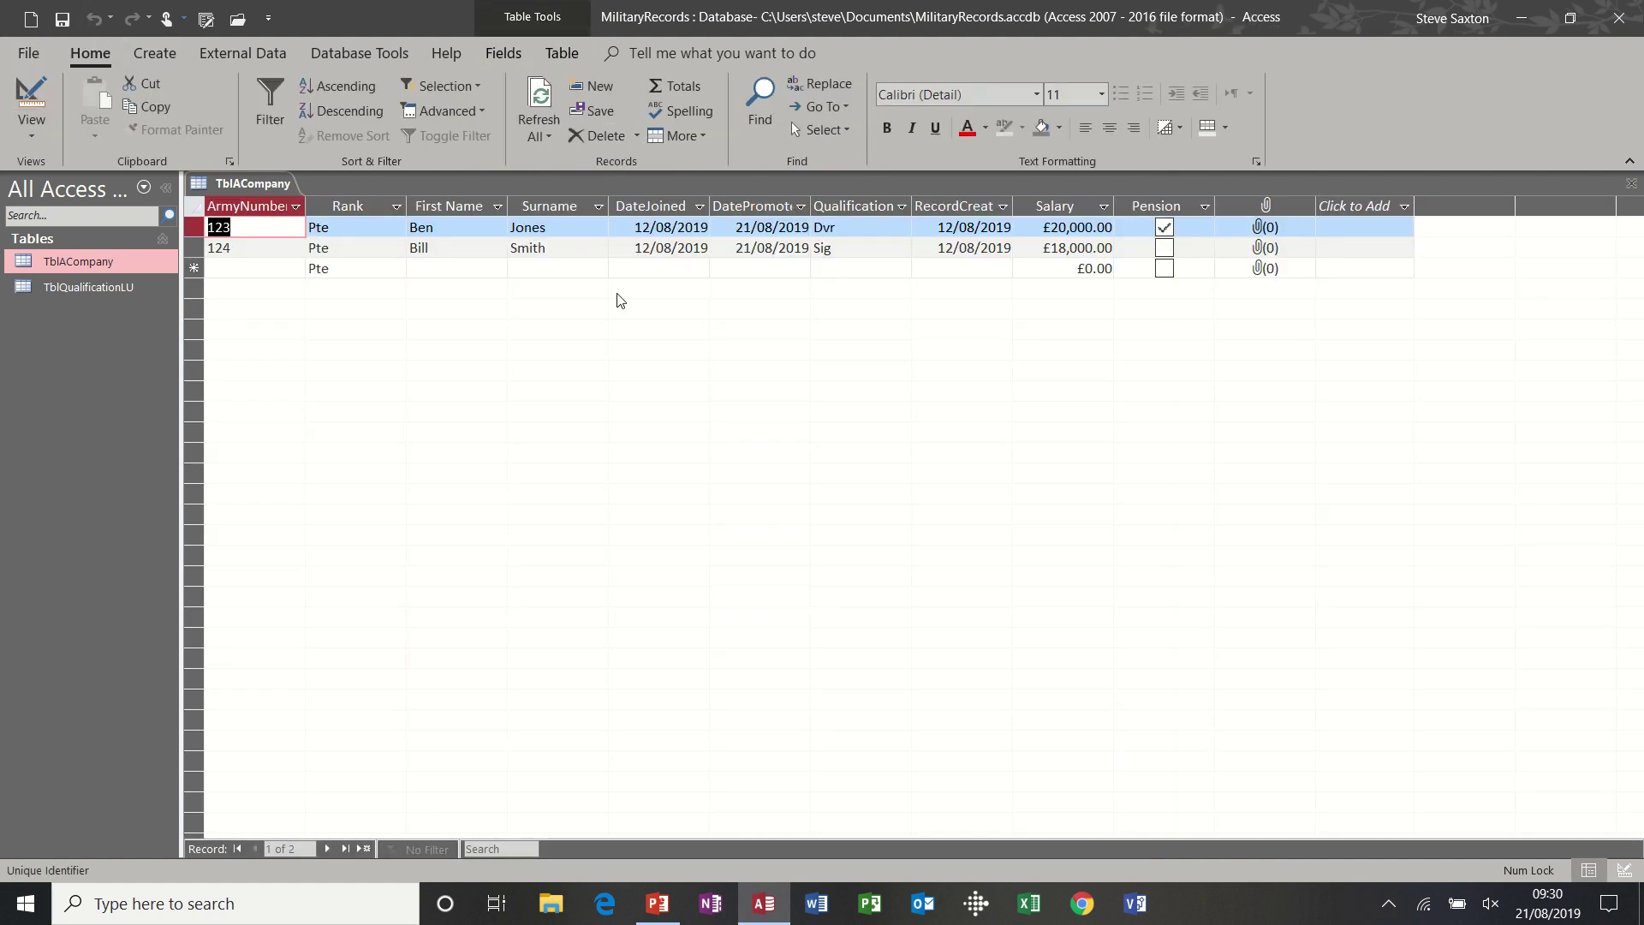
- Attach Dave.jpg from the Photos folder to record 123's Certificates field
{"action": "double_click", "coordinate": [1258, 228]}
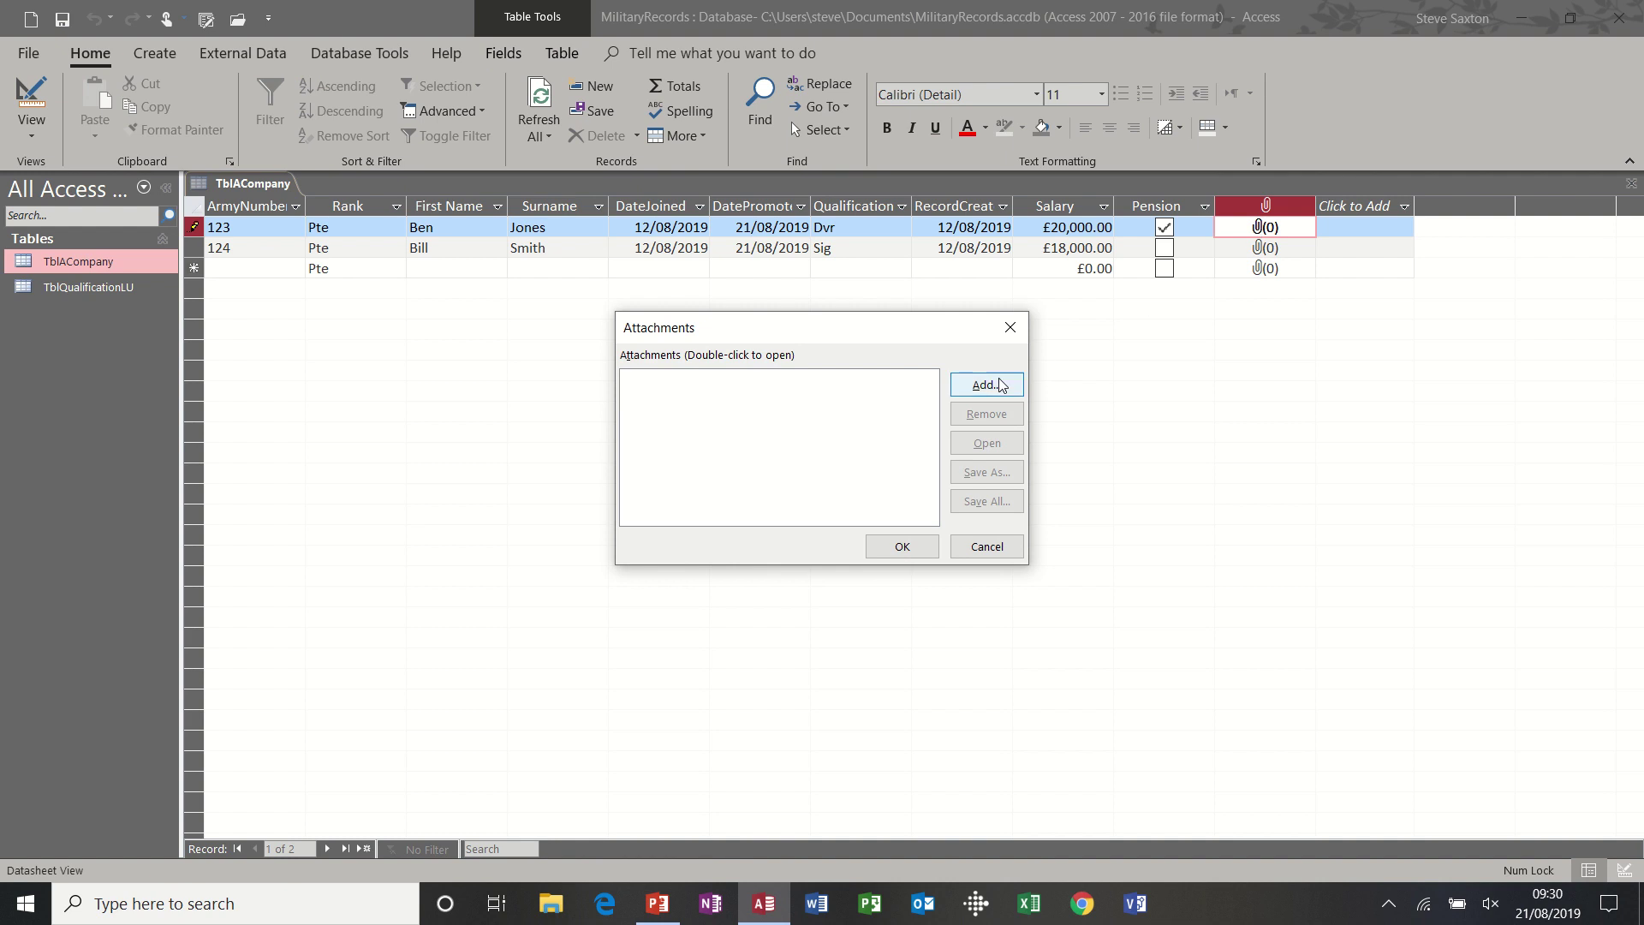
{"action": "left_click", "coordinate": [1000, 385]}
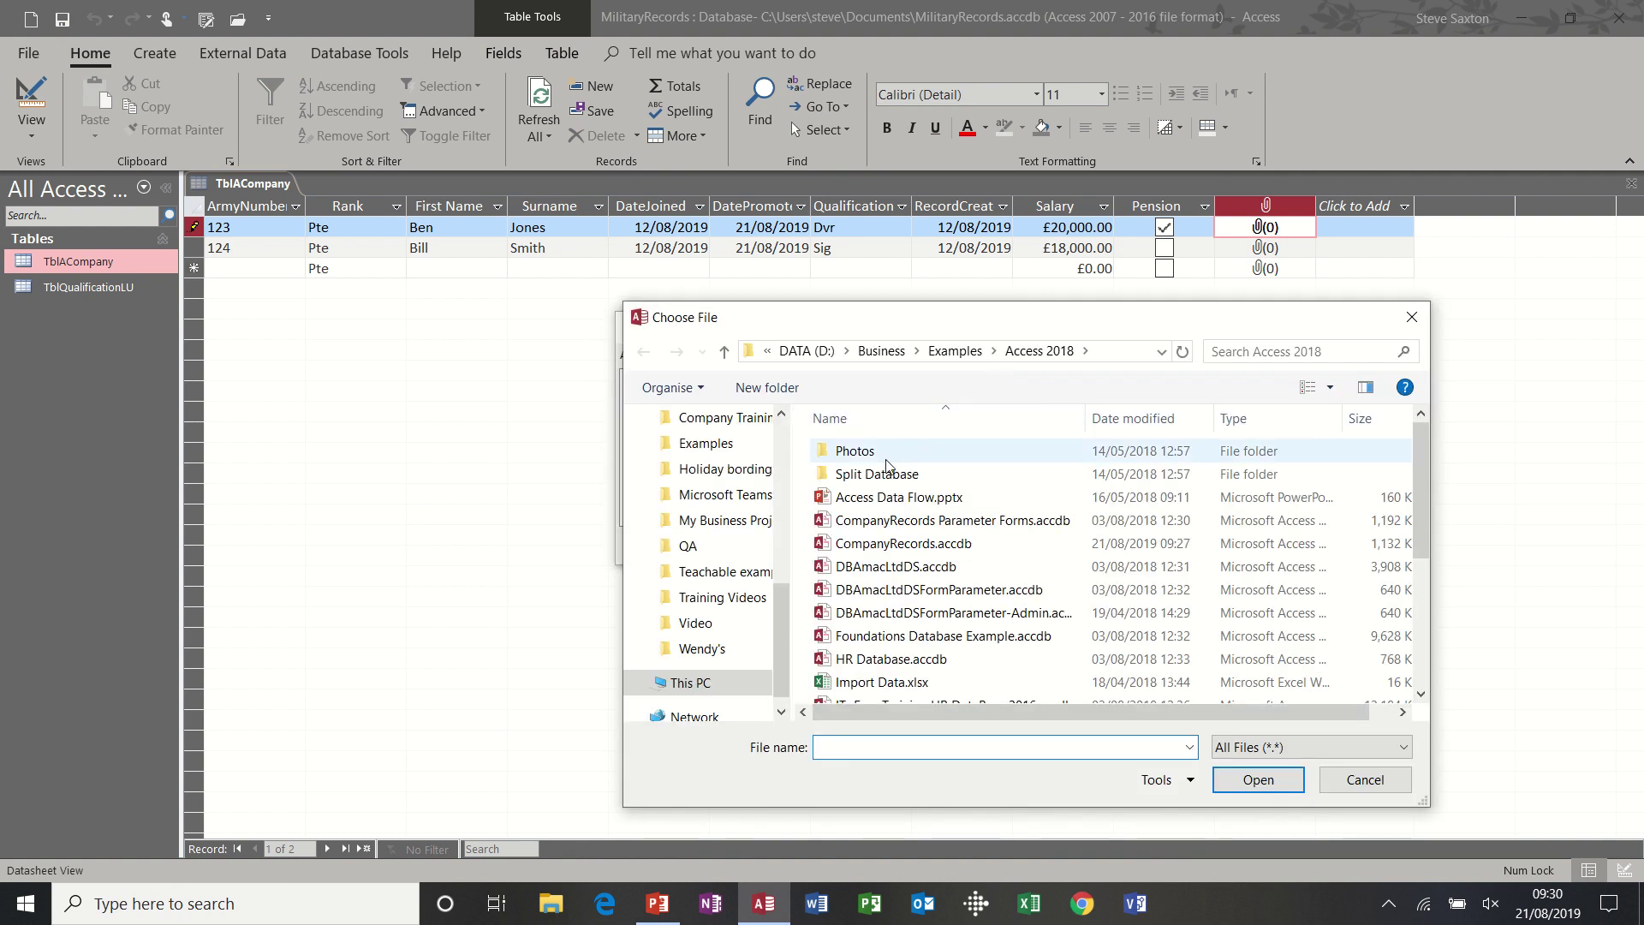
{"action": "double_click", "coordinate": [872, 452]}
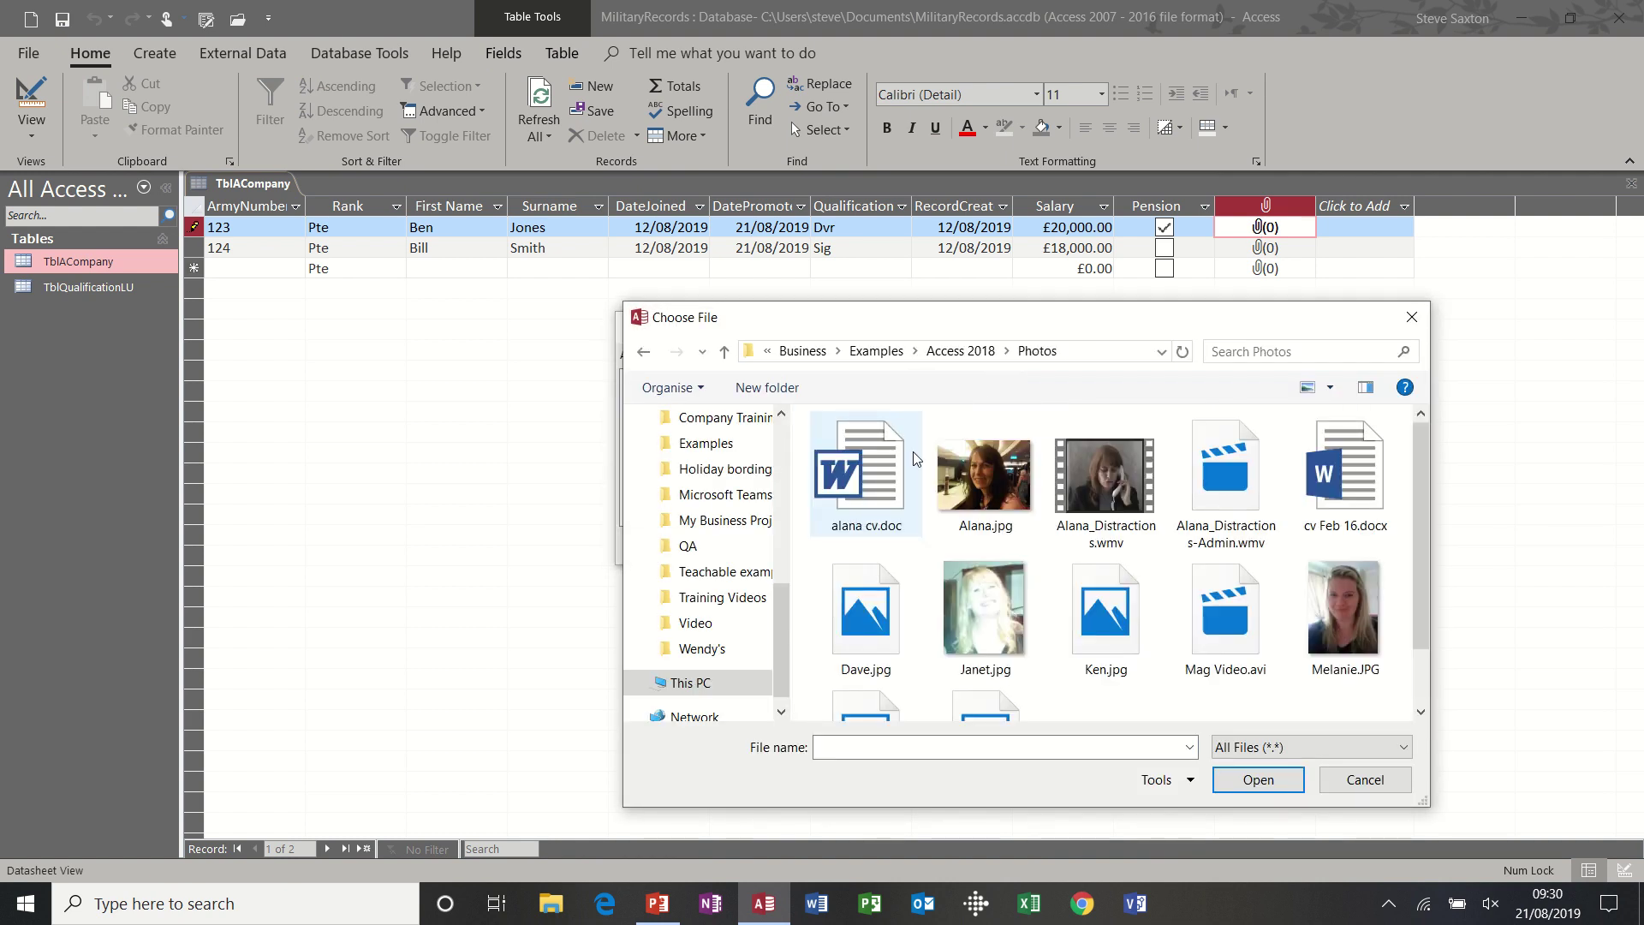
{"action": "double_click", "coordinate": [856, 588]}
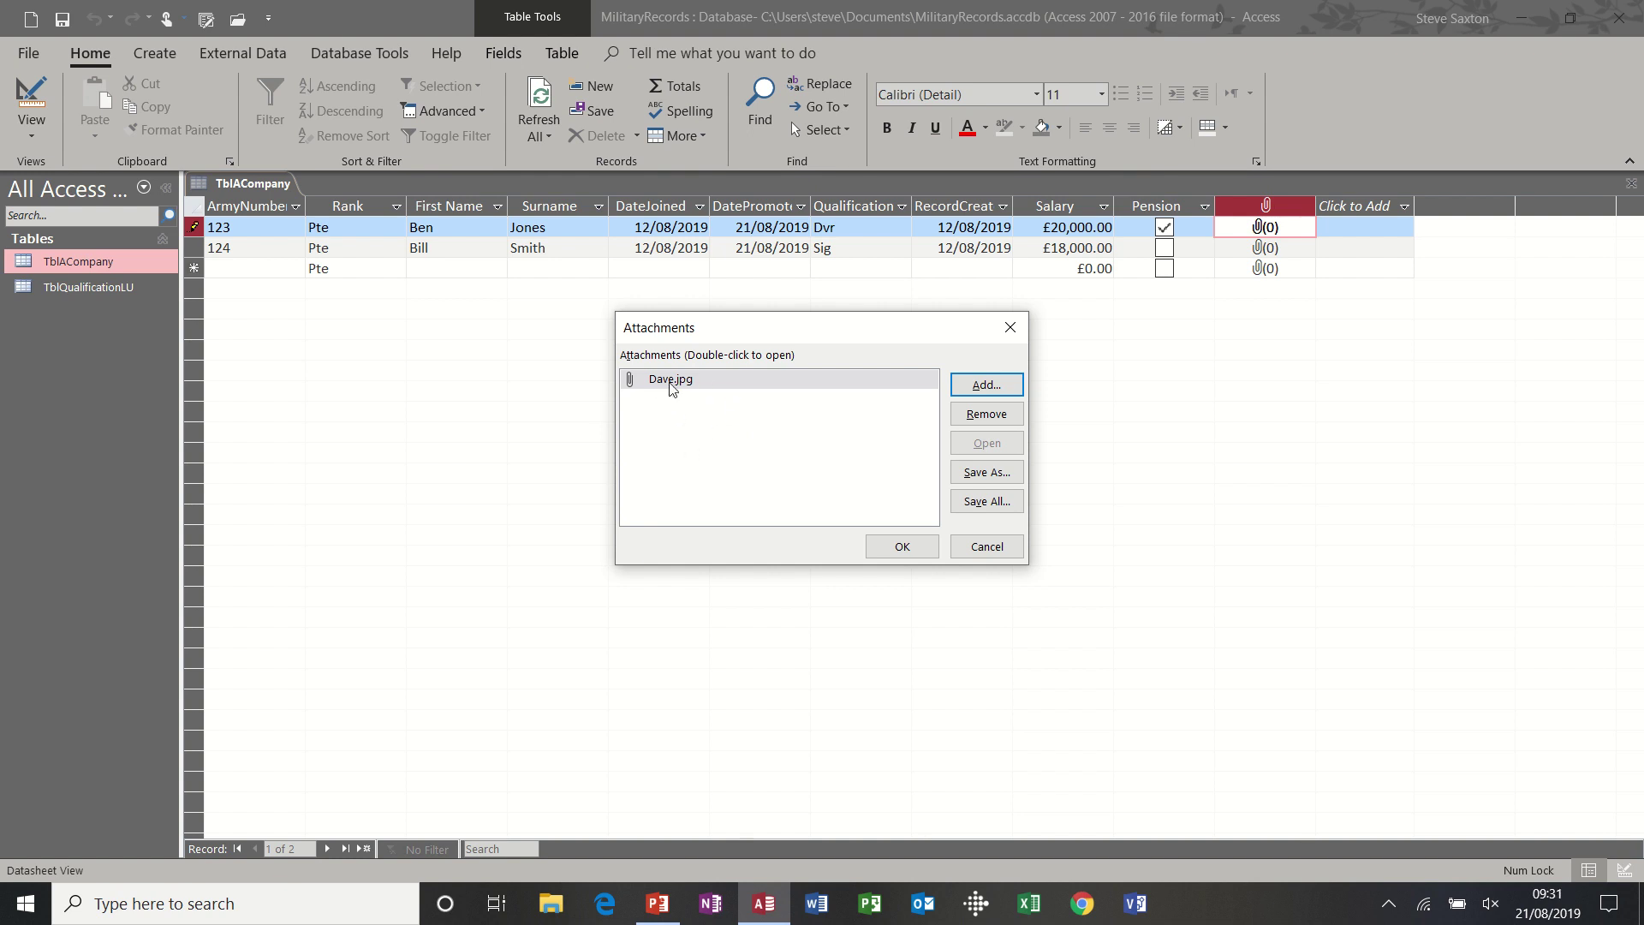
{"action": "left_click", "coordinate": [898, 550]}
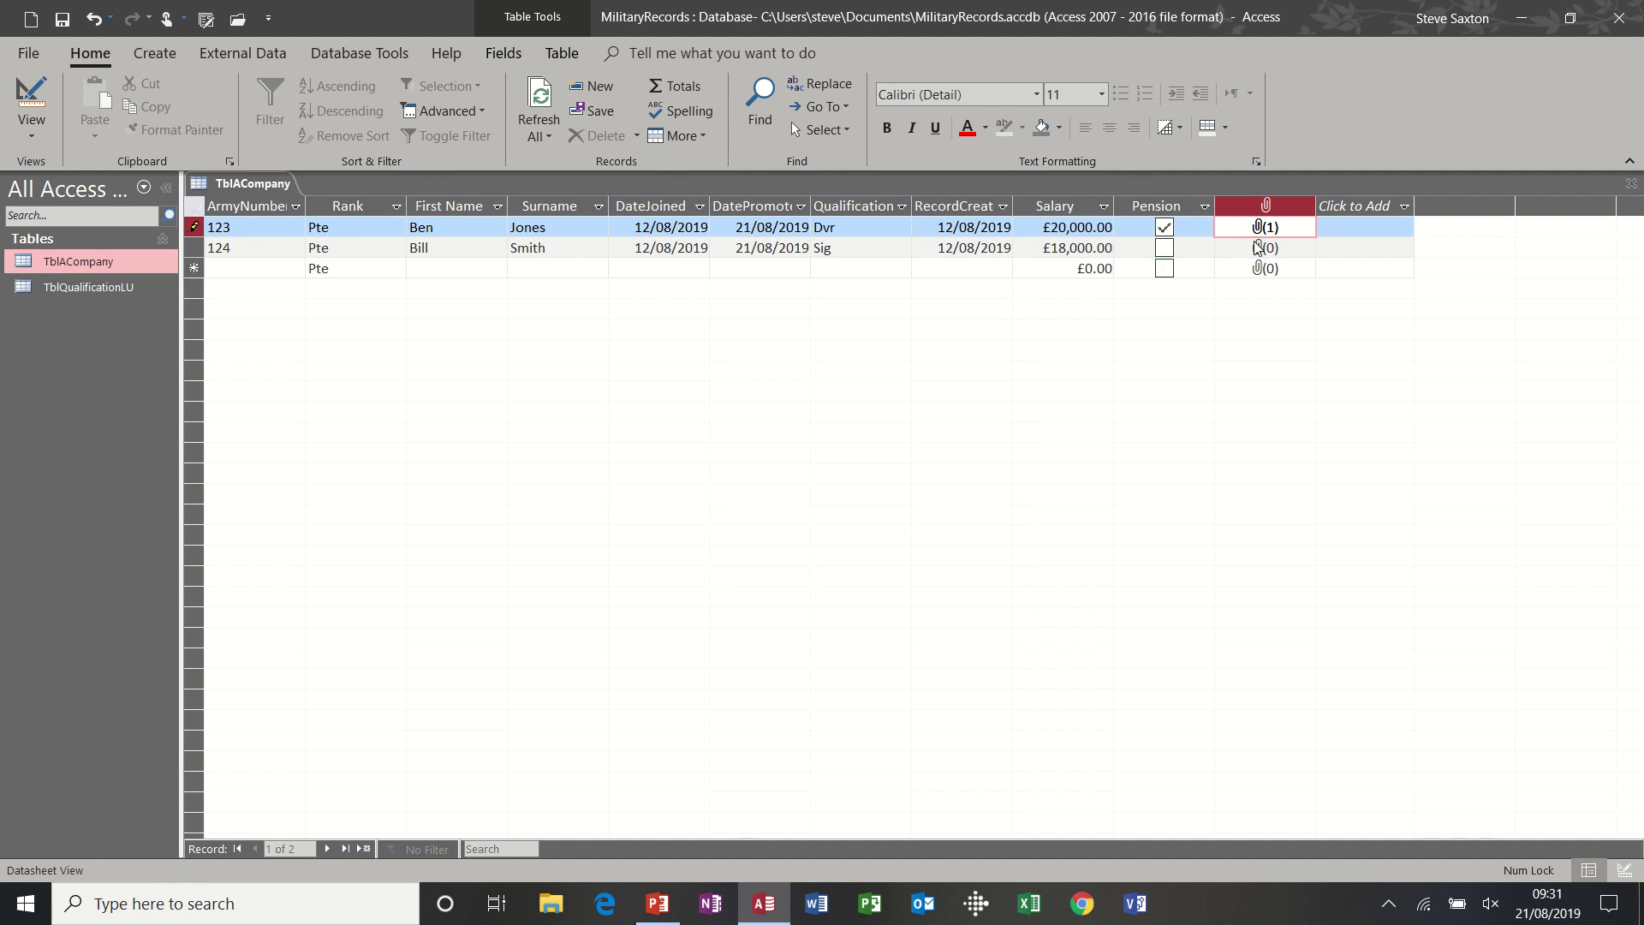
- View Dave.jpg in Photos, close it, and return the table to Design view
{"action": "double_click", "coordinate": [1282, 237]}
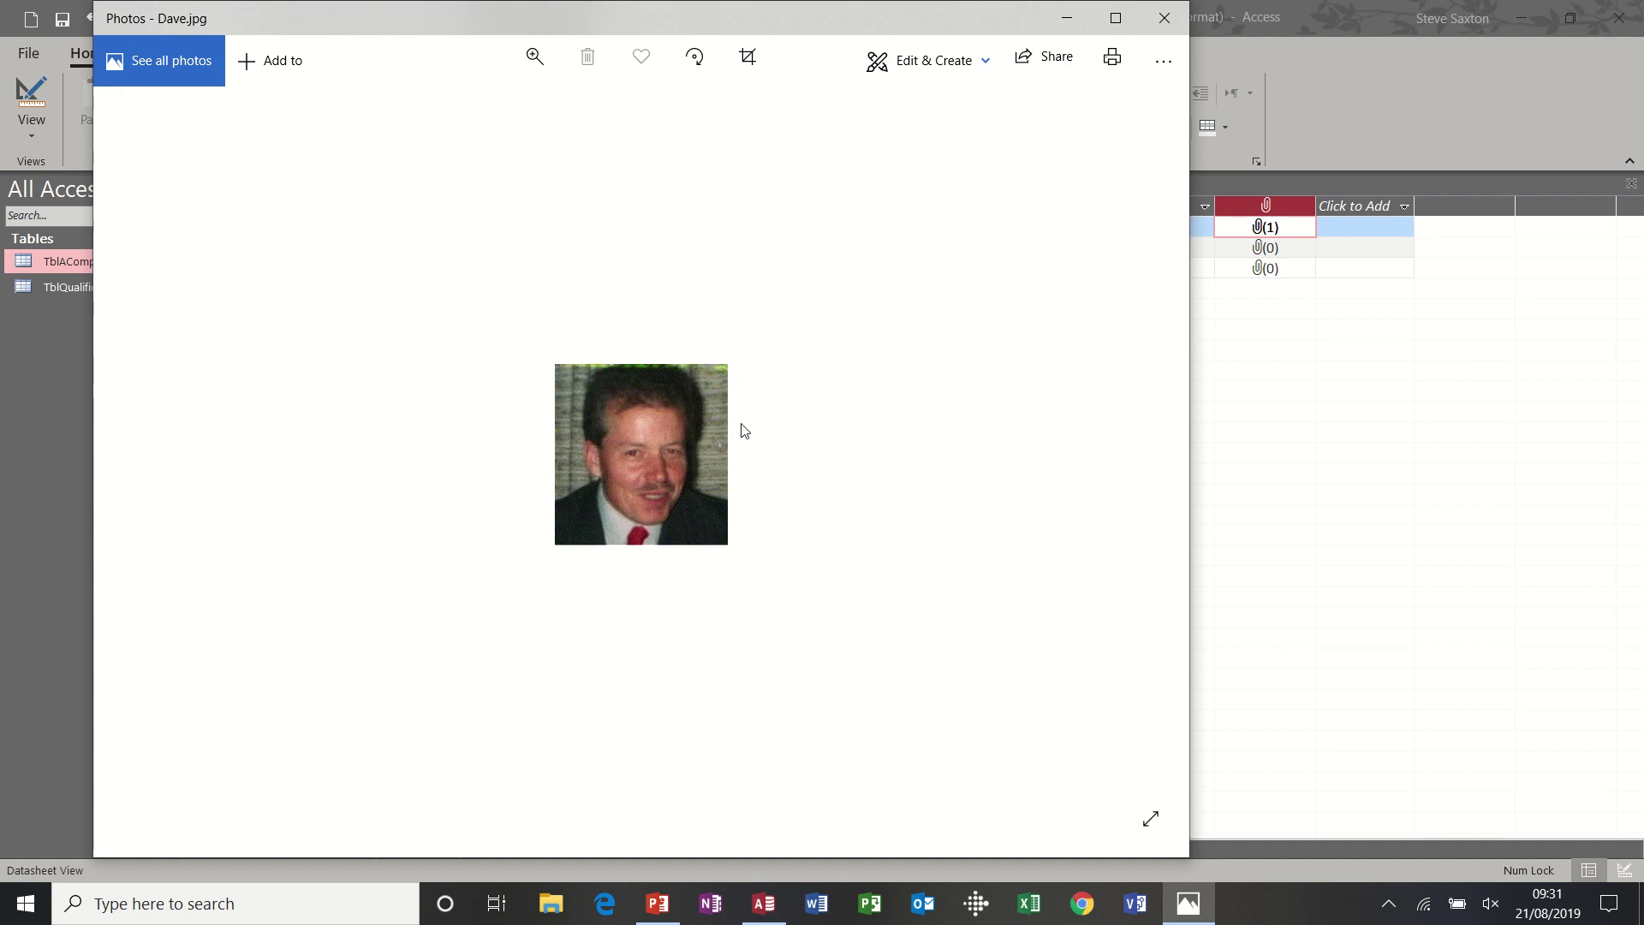
{"action": "left_click", "coordinate": [1167, 22]}
{"action": "left_click", "coordinate": [917, 549]}
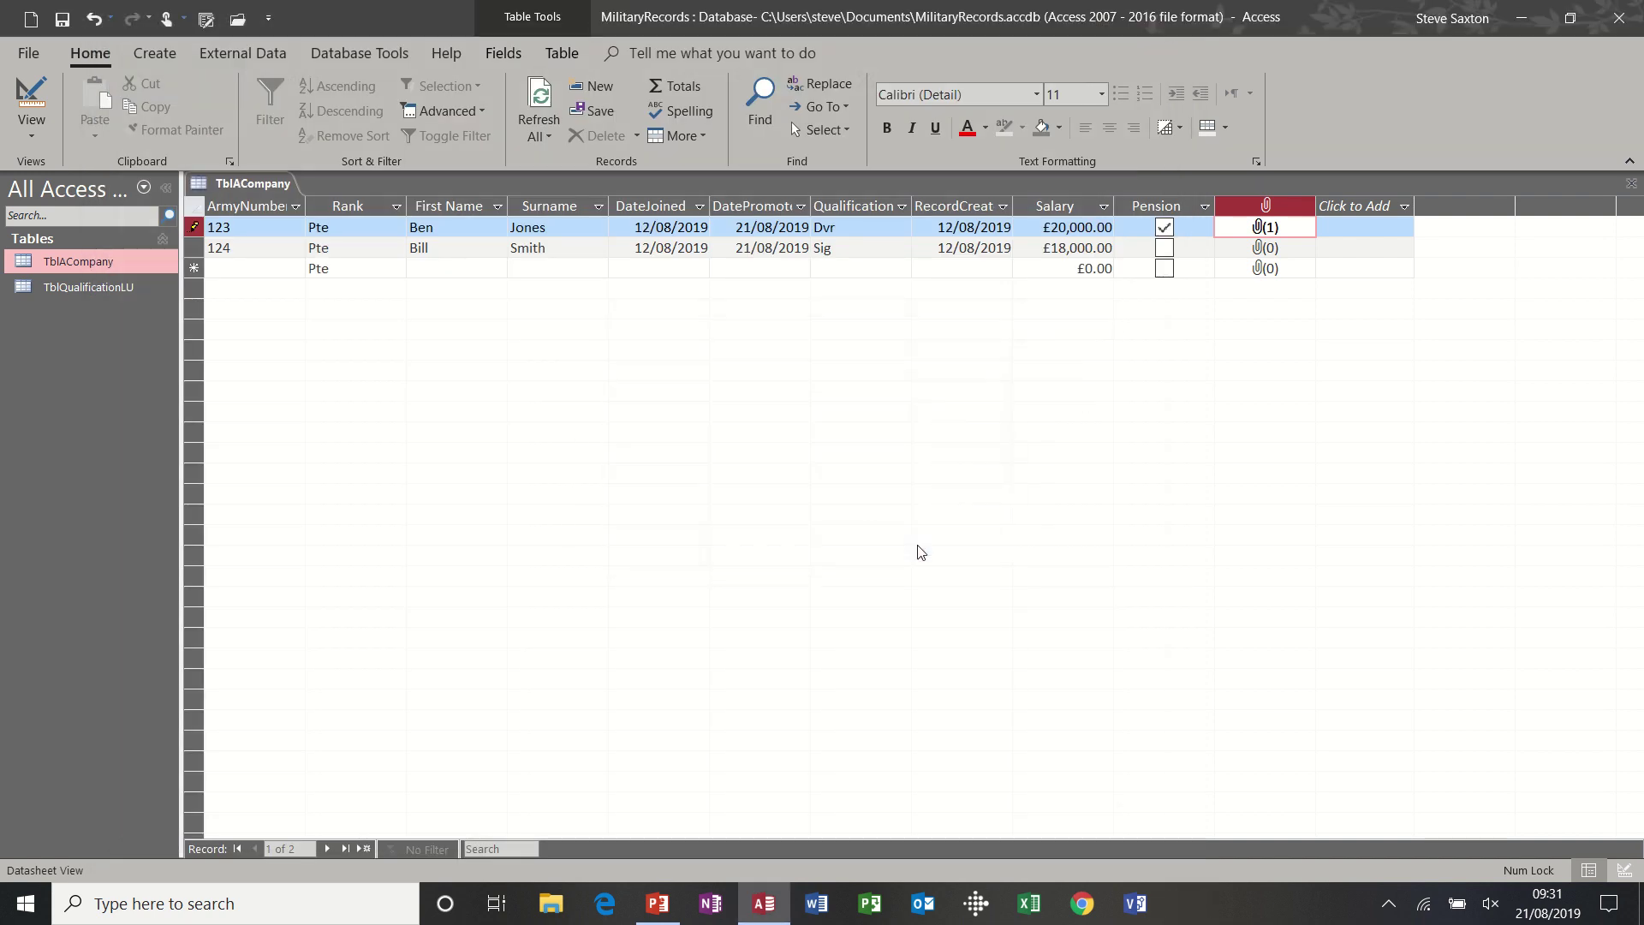
{"action": "left_click", "coordinate": [32, 94]}
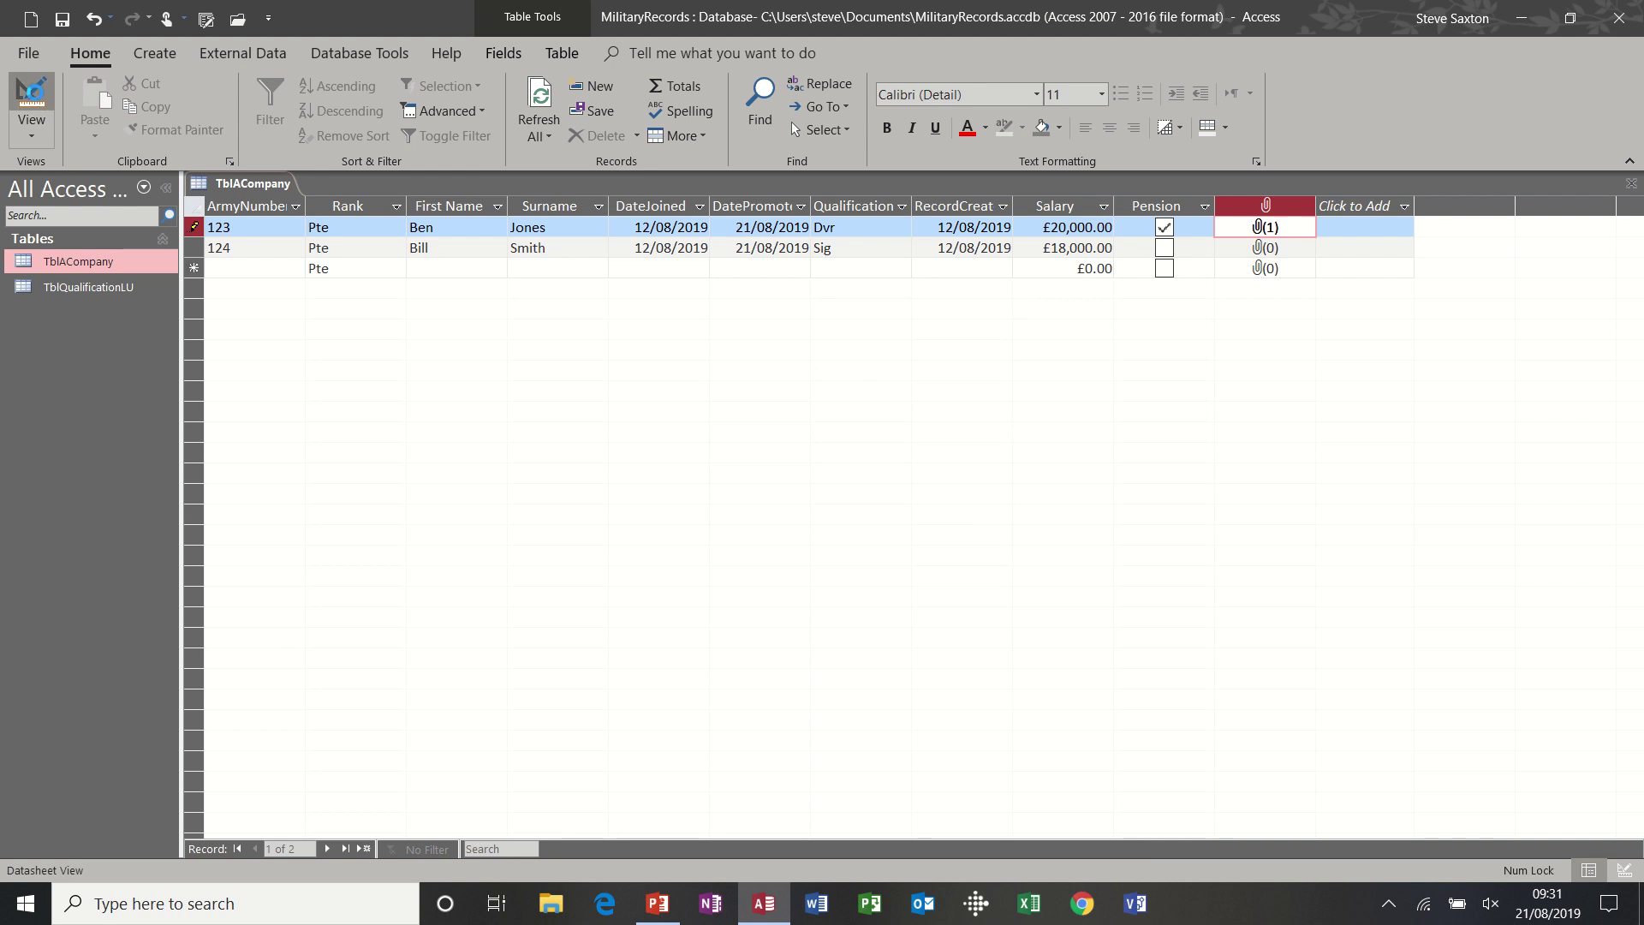
{"action": "left_click", "coordinate": [267, 442]}
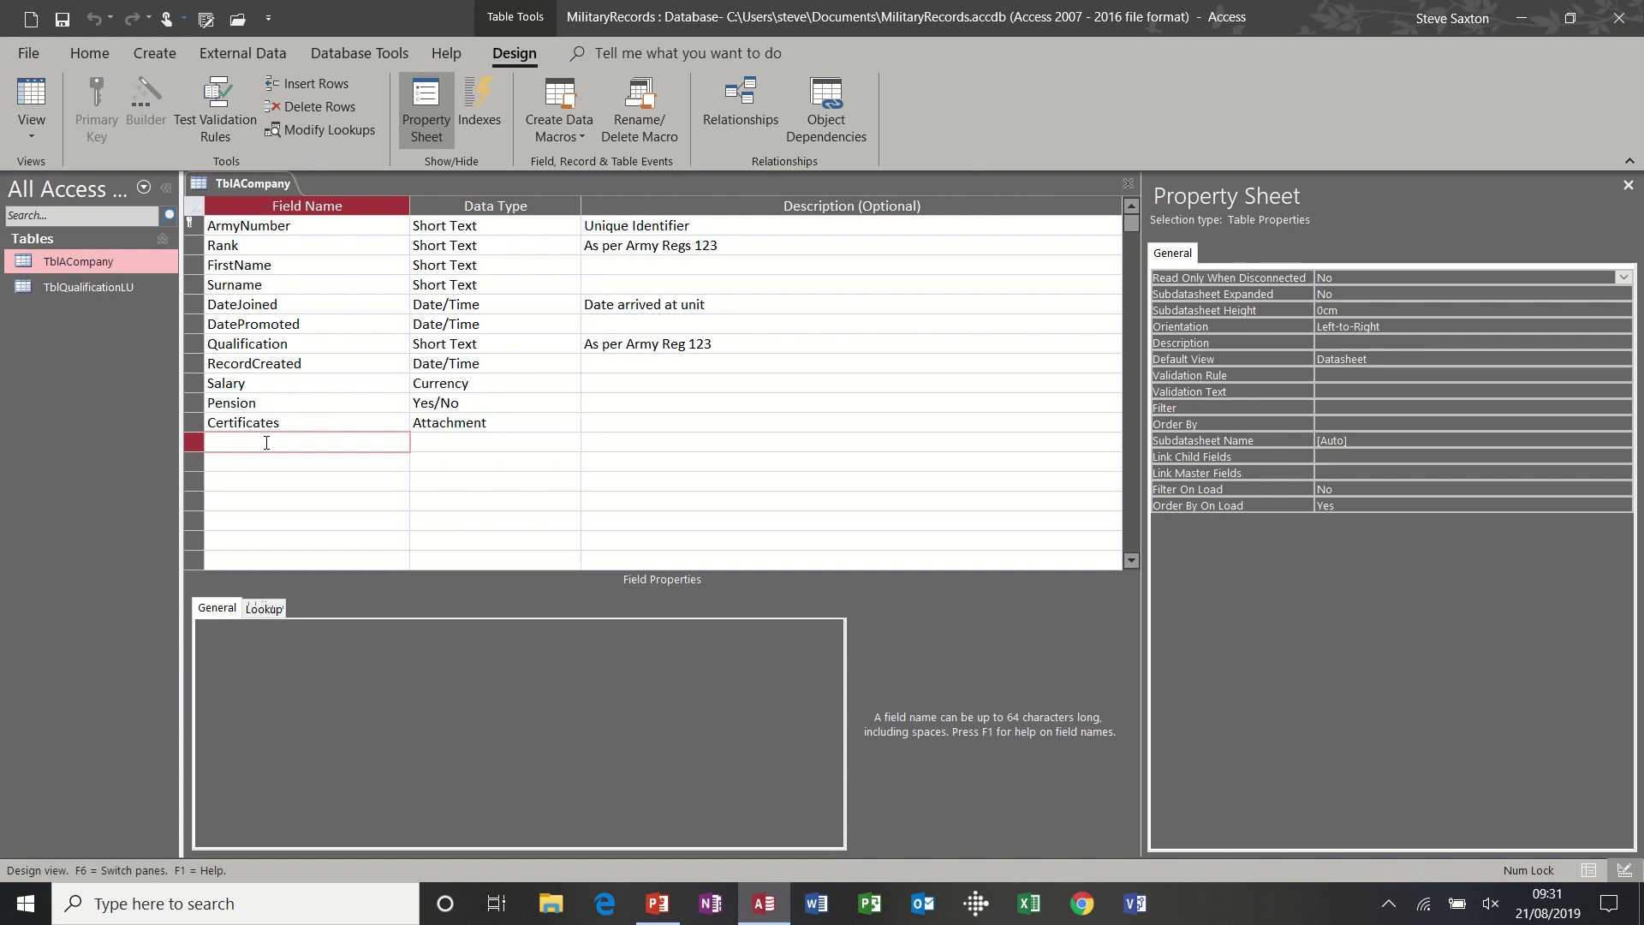
- Add a PensionAmount field below Certificates with the Calculated data type
{"action": "type", "text": "PensionAmount"}
{"action": "left_click", "coordinate": [492, 438]}
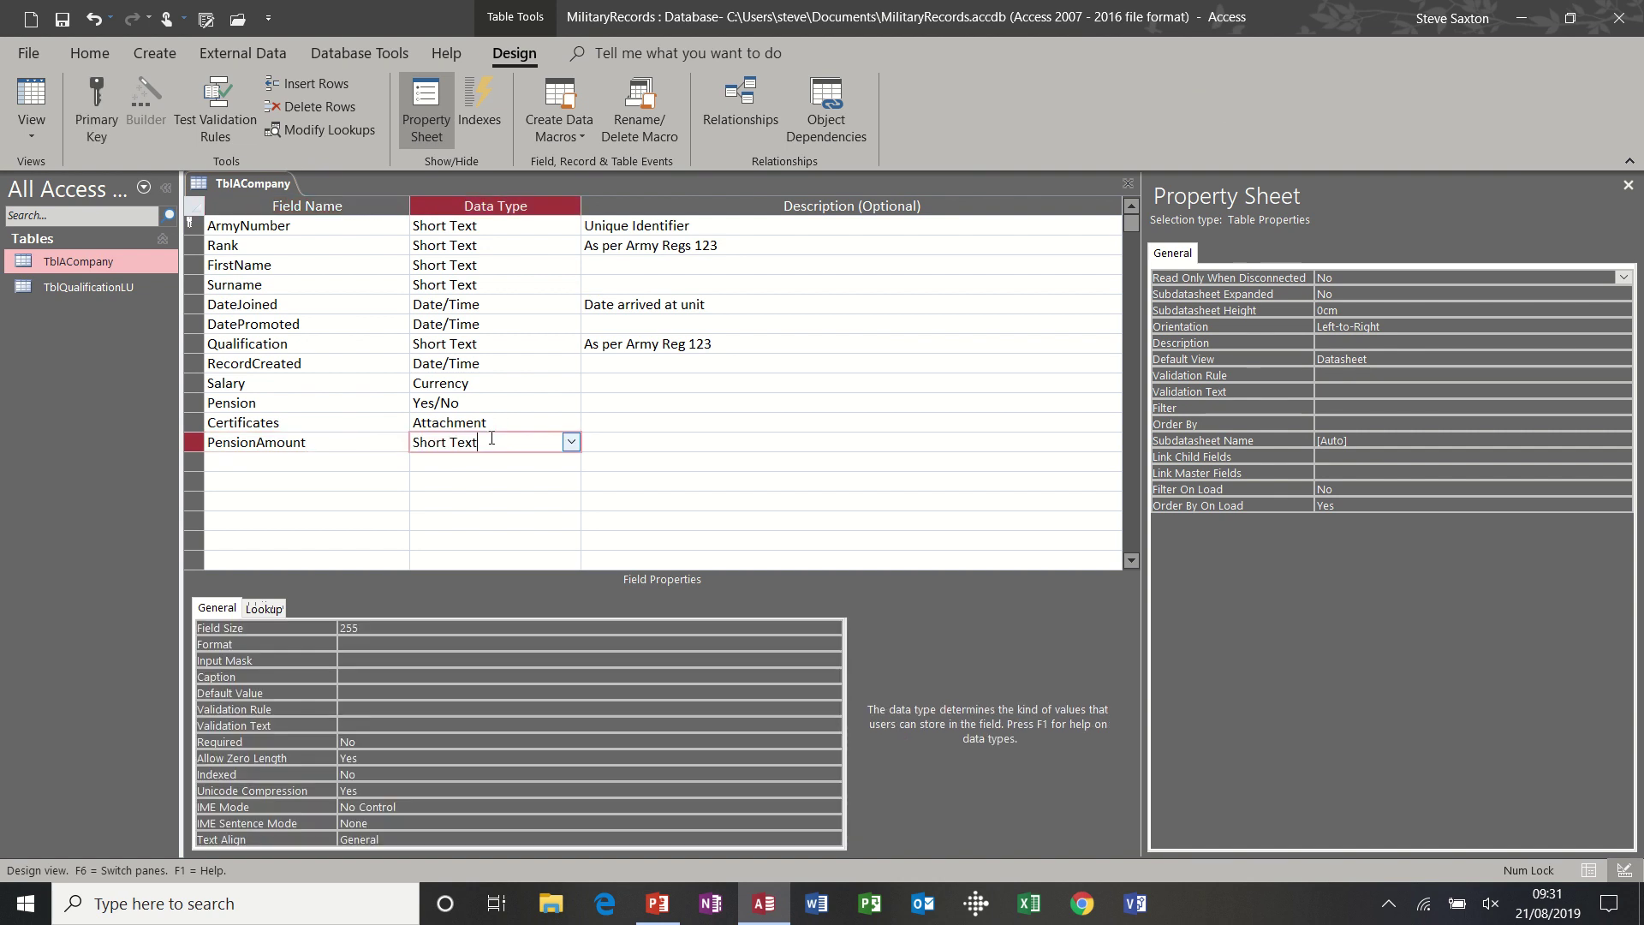
{"action": "left_click", "coordinate": [570, 442]}
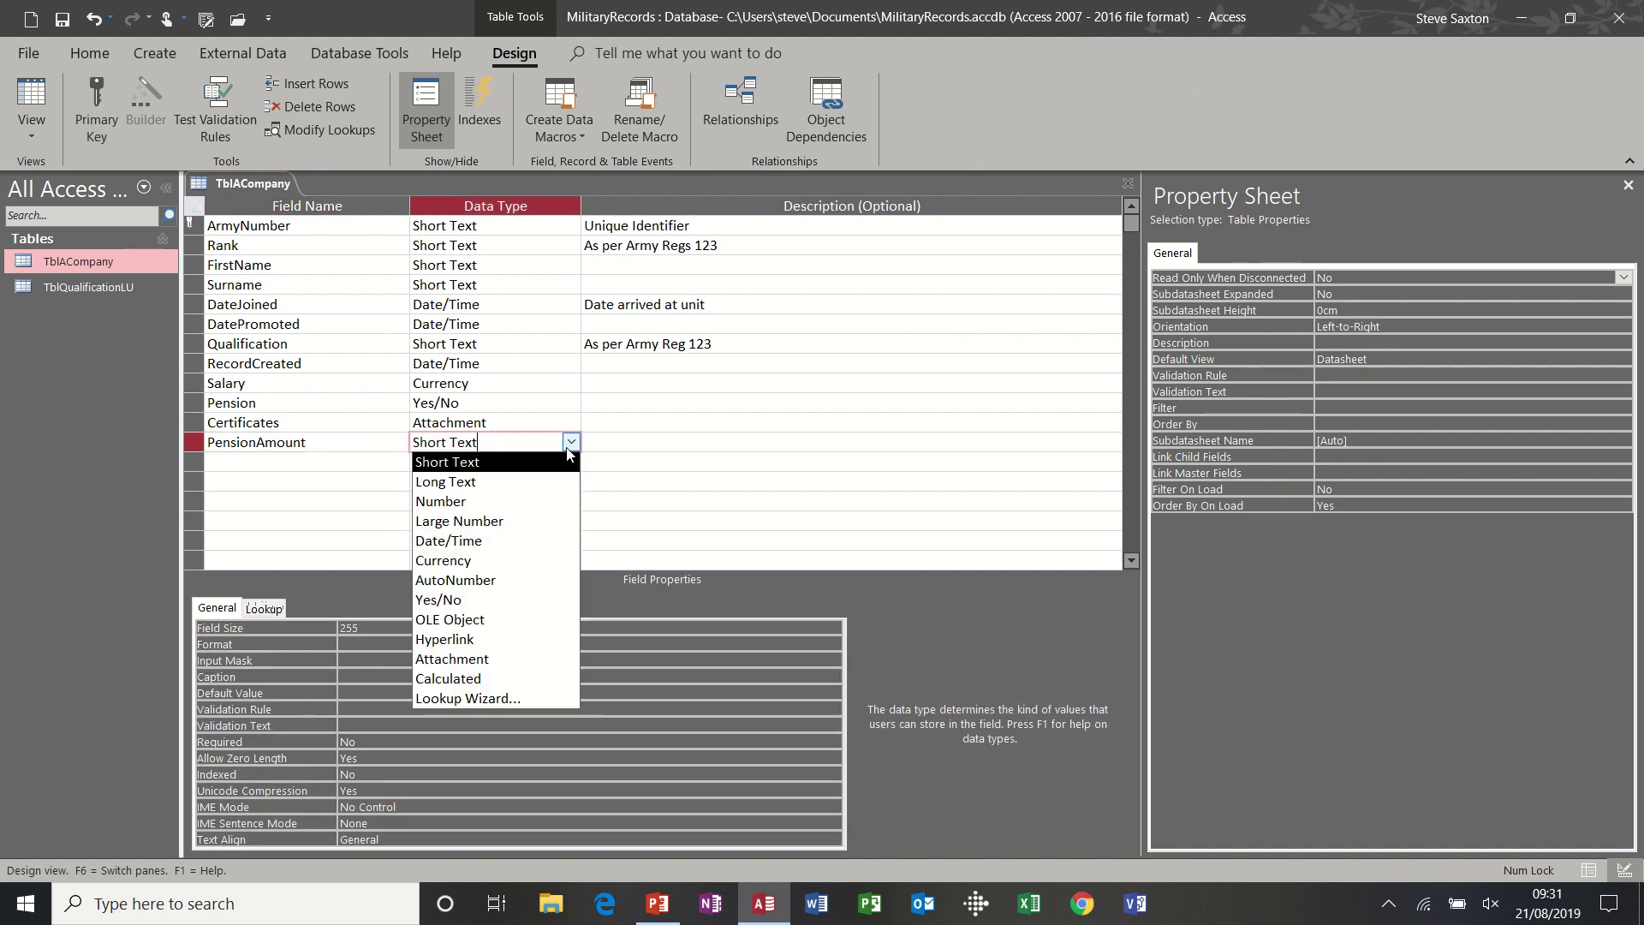
{"action": "left_click", "coordinate": [525, 678]}
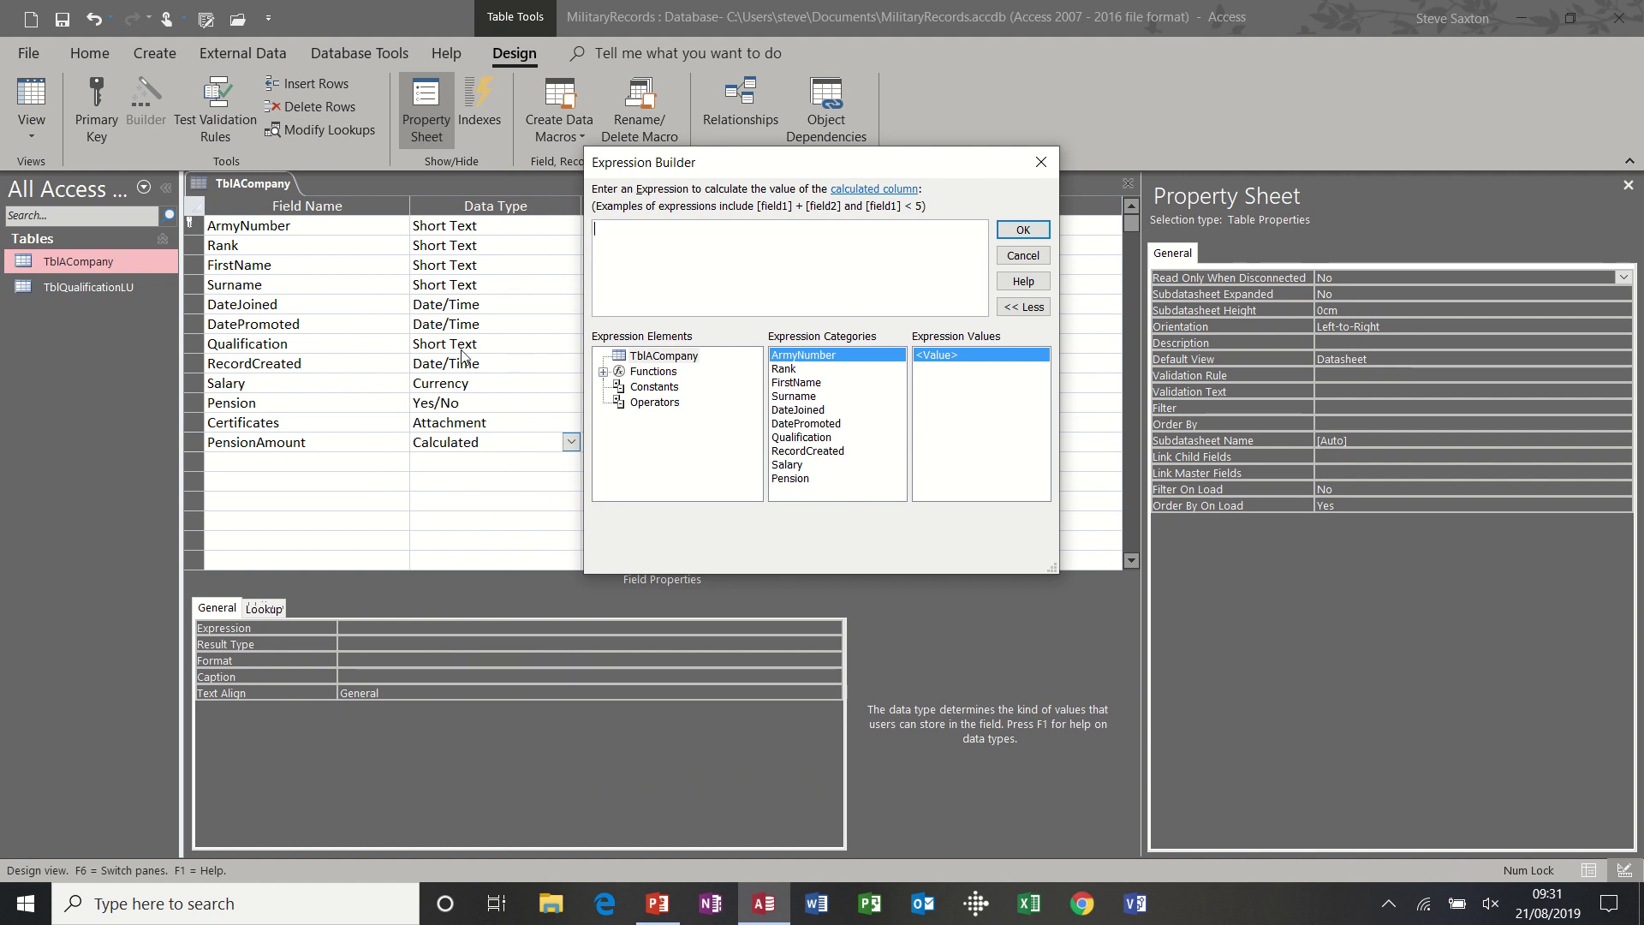
- Build the PensionAmount expression [Salary]*0.04 in the Expression Builder and confirm it
{"action": "left_click_drag", "start_coordinate": [752, 168], "coordinate": [747, 120]}
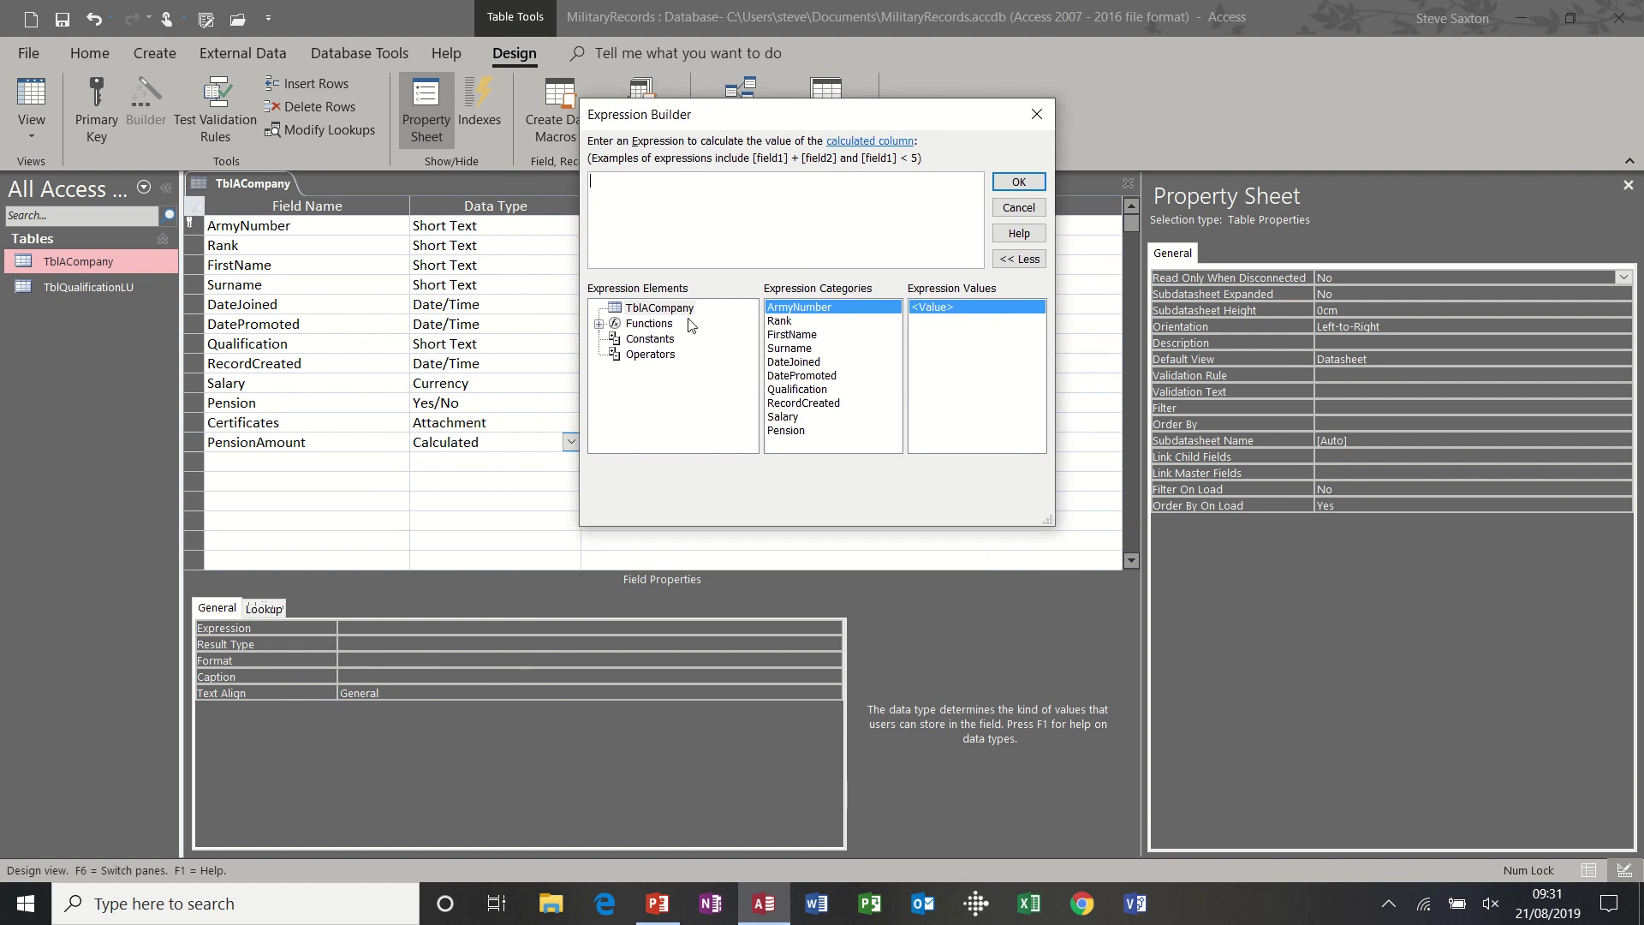
{"action": "double_click", "coordinate": [785, 417]}
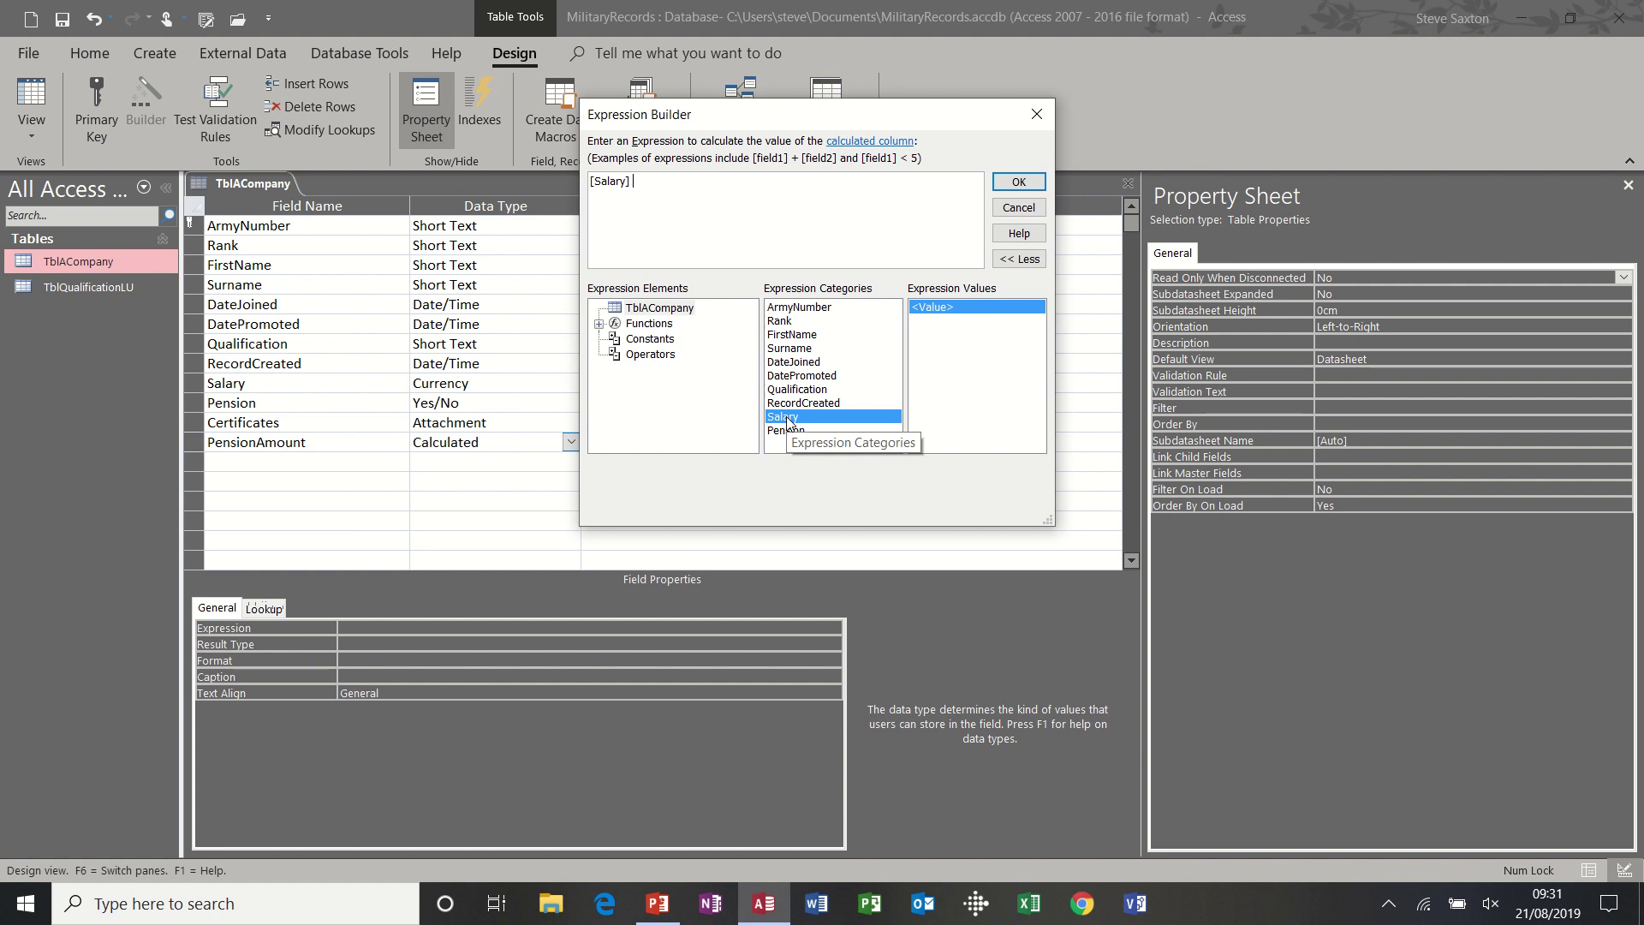
{"action": "type", "text": "*.04"}
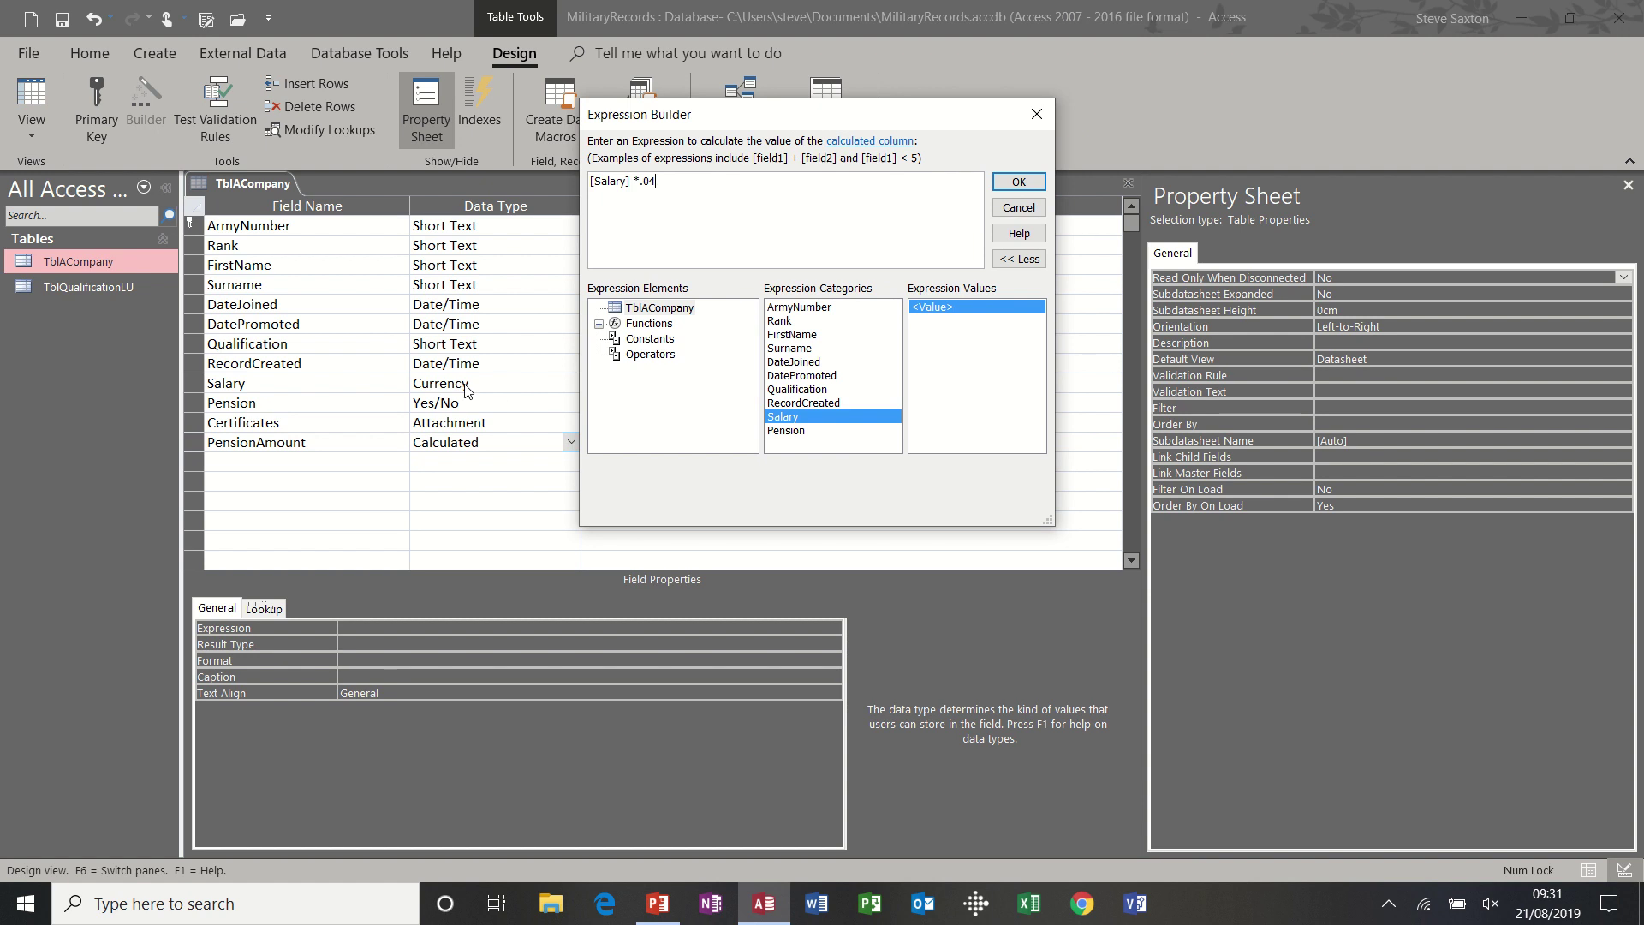
{"action": "left_click", "coordinate": [1018, 183]}
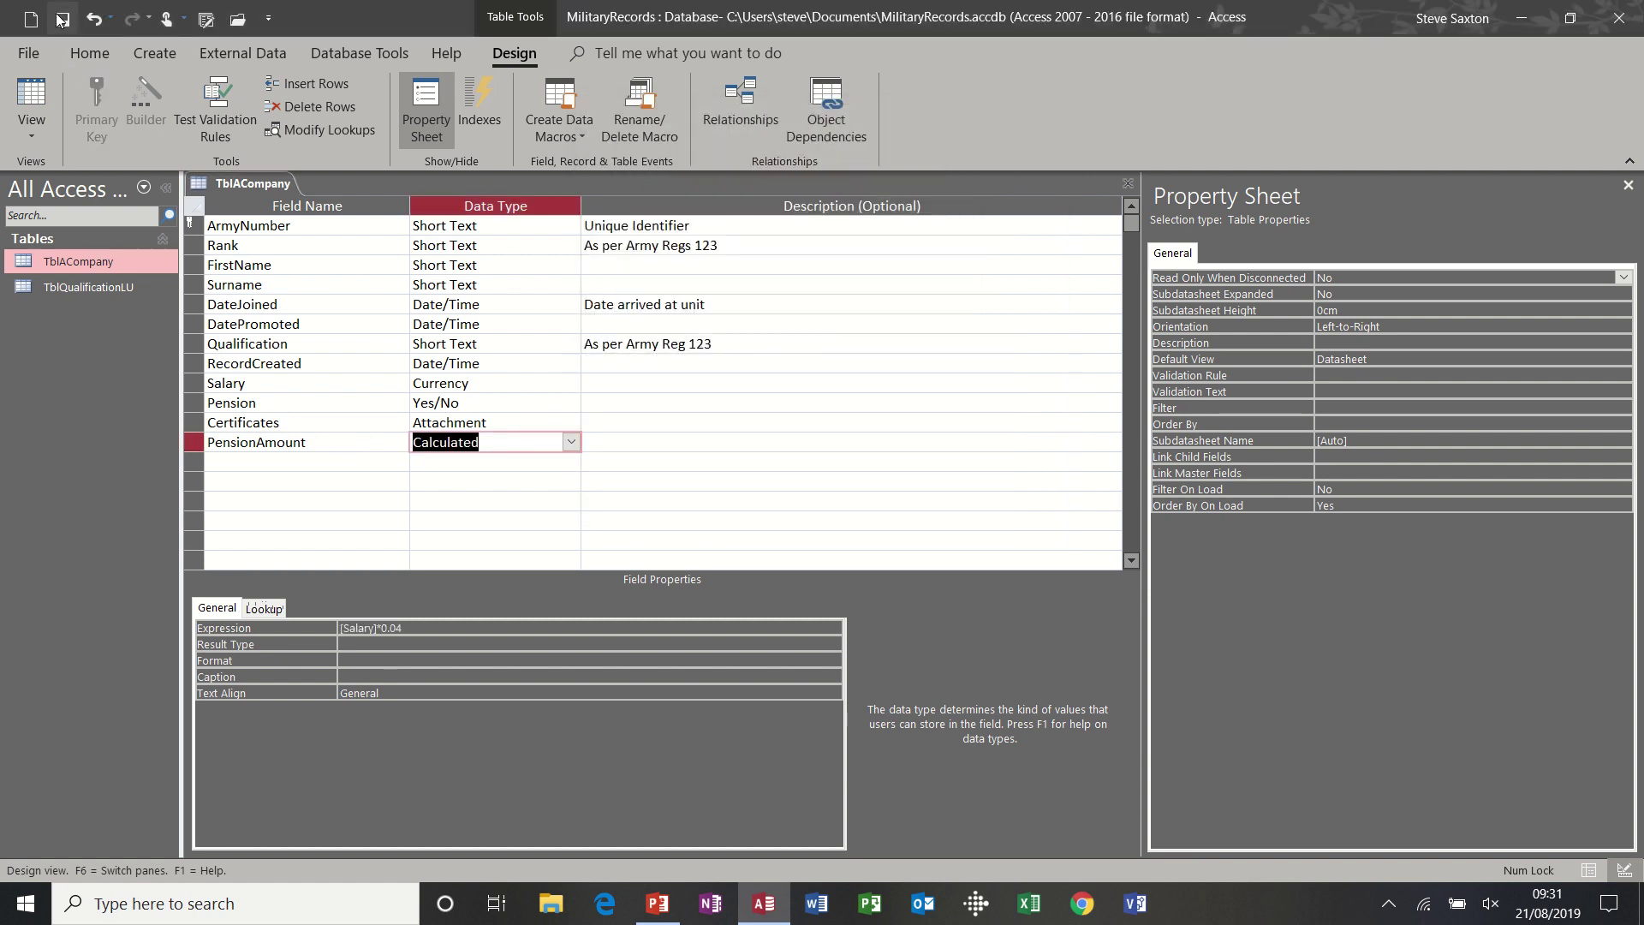
- Format PensionAmount as Currency and save, confirming £800.00 and £720.00 in the datasheet
{"action": "left_click", "coordinate": [34, 101]}
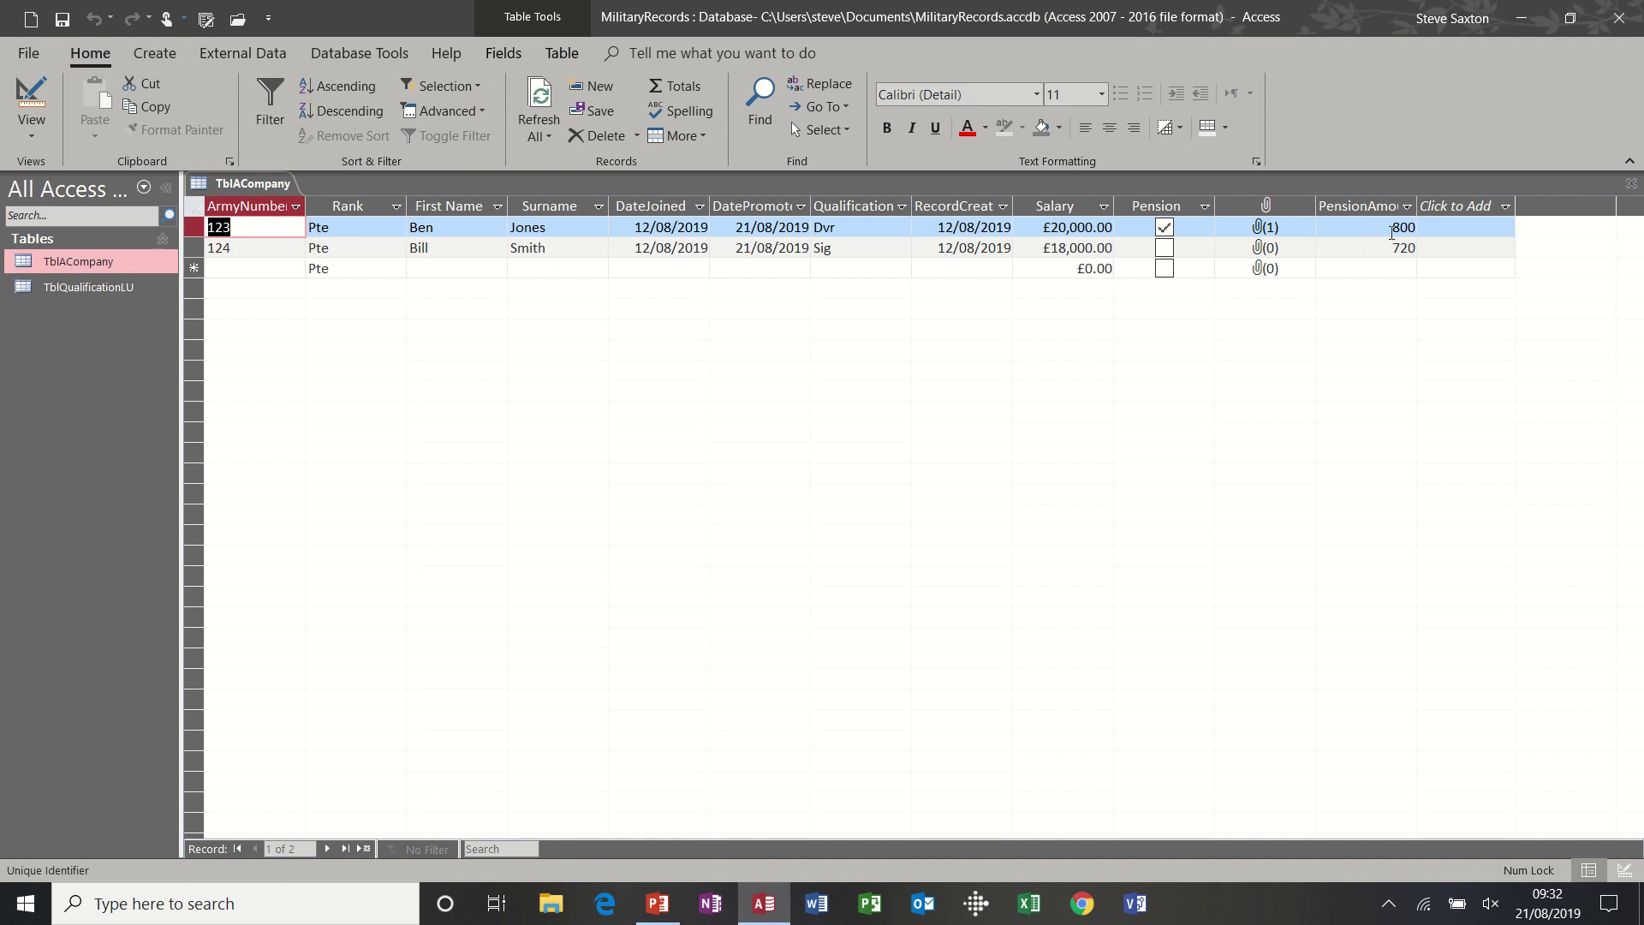
{"action": "left_click", "coordinate": [30, 99]}
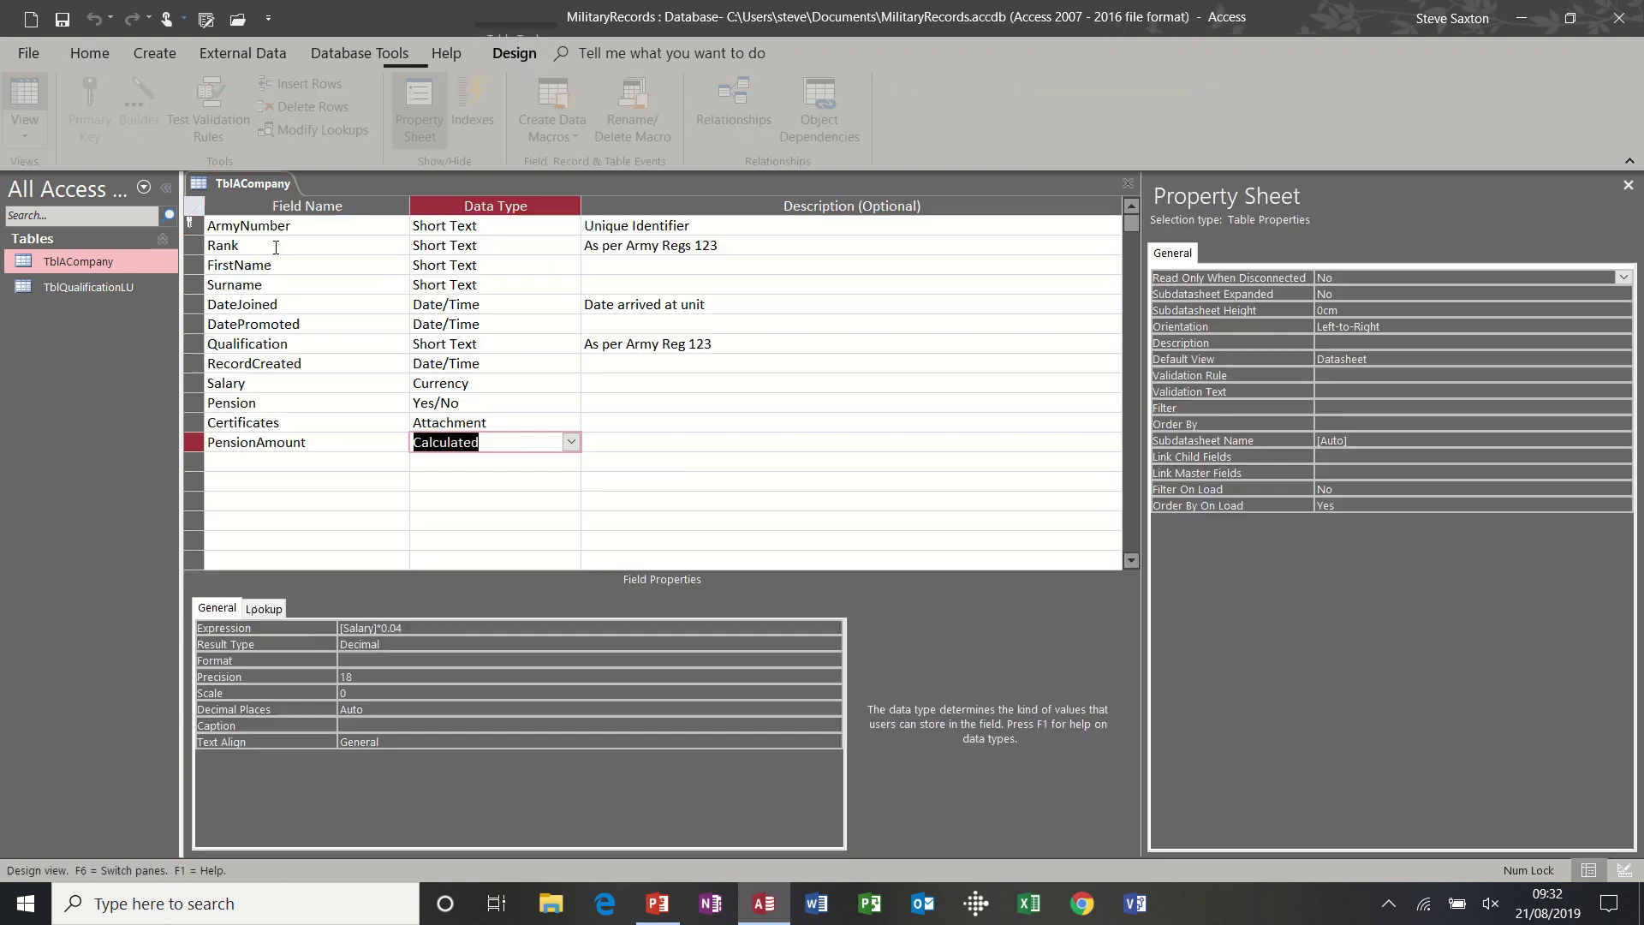
{"action": "left_click", "coordinate": [318, 442]}
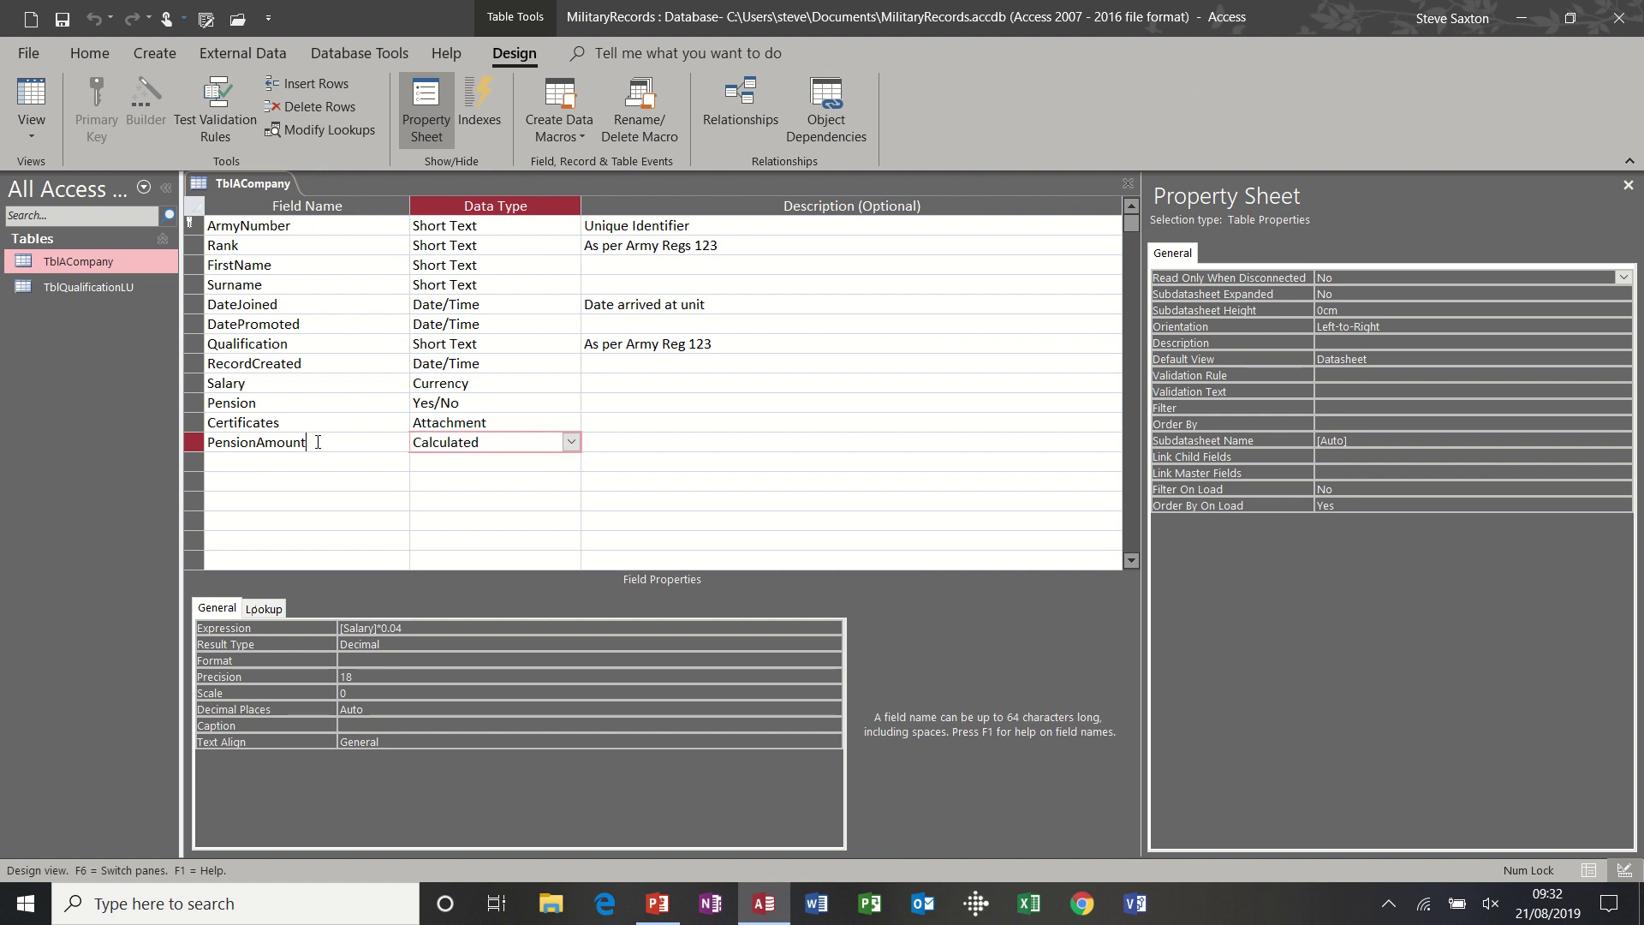
{"action": "left_click", "coordinate": [347, 661]}
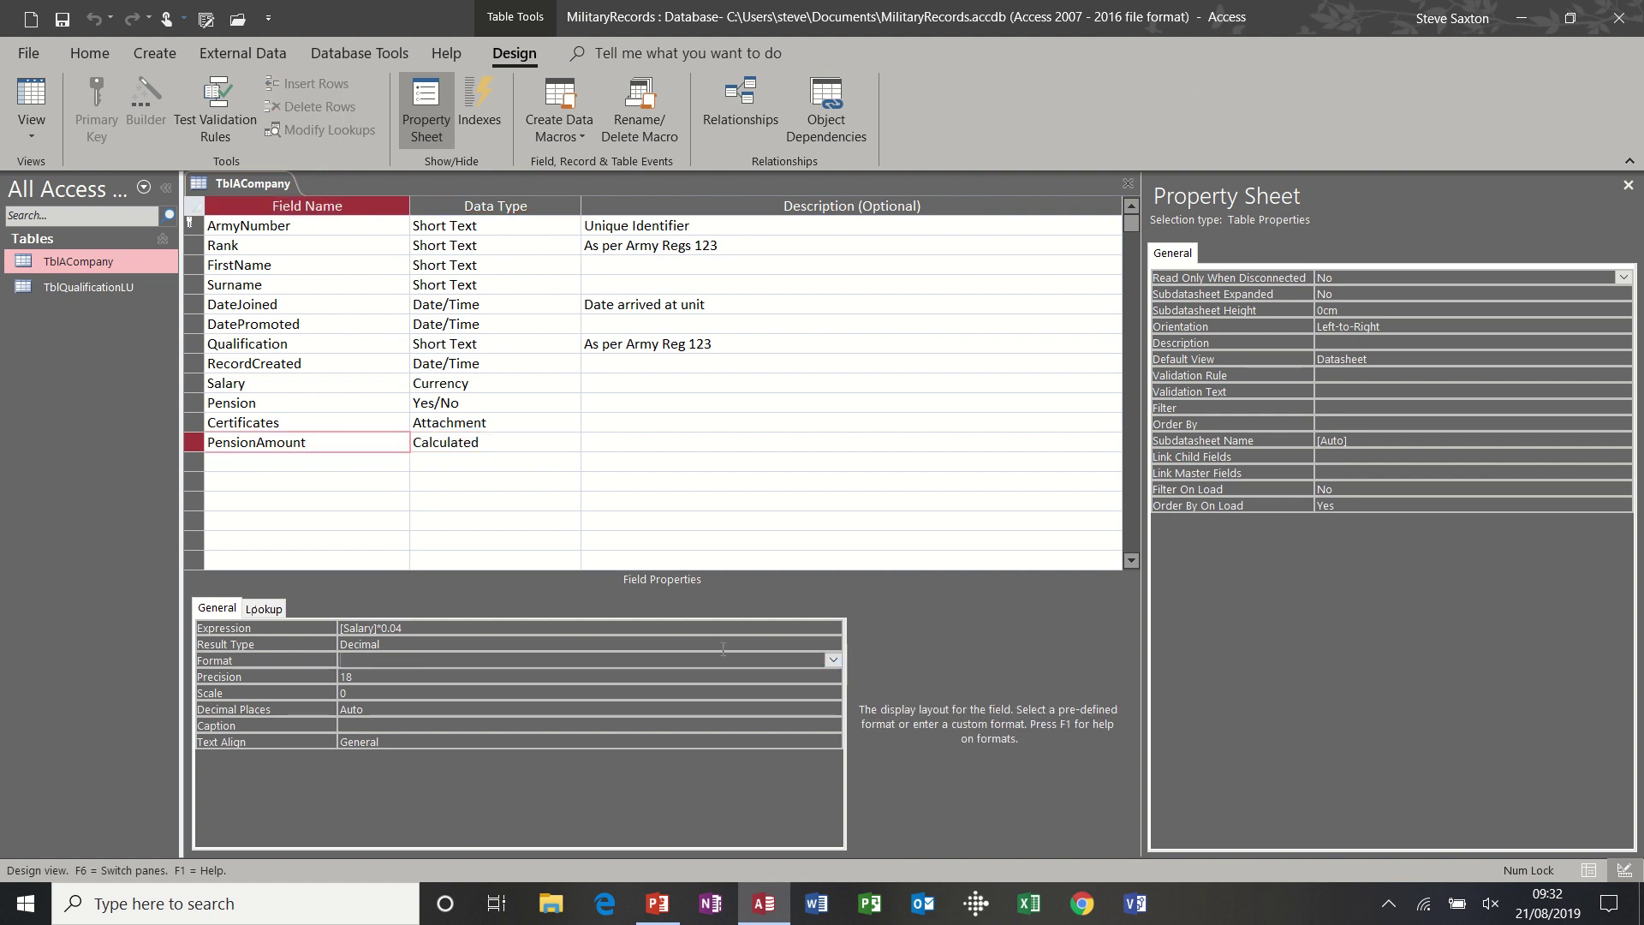
{"action": "left_click", "coordinate": [834, 661]}
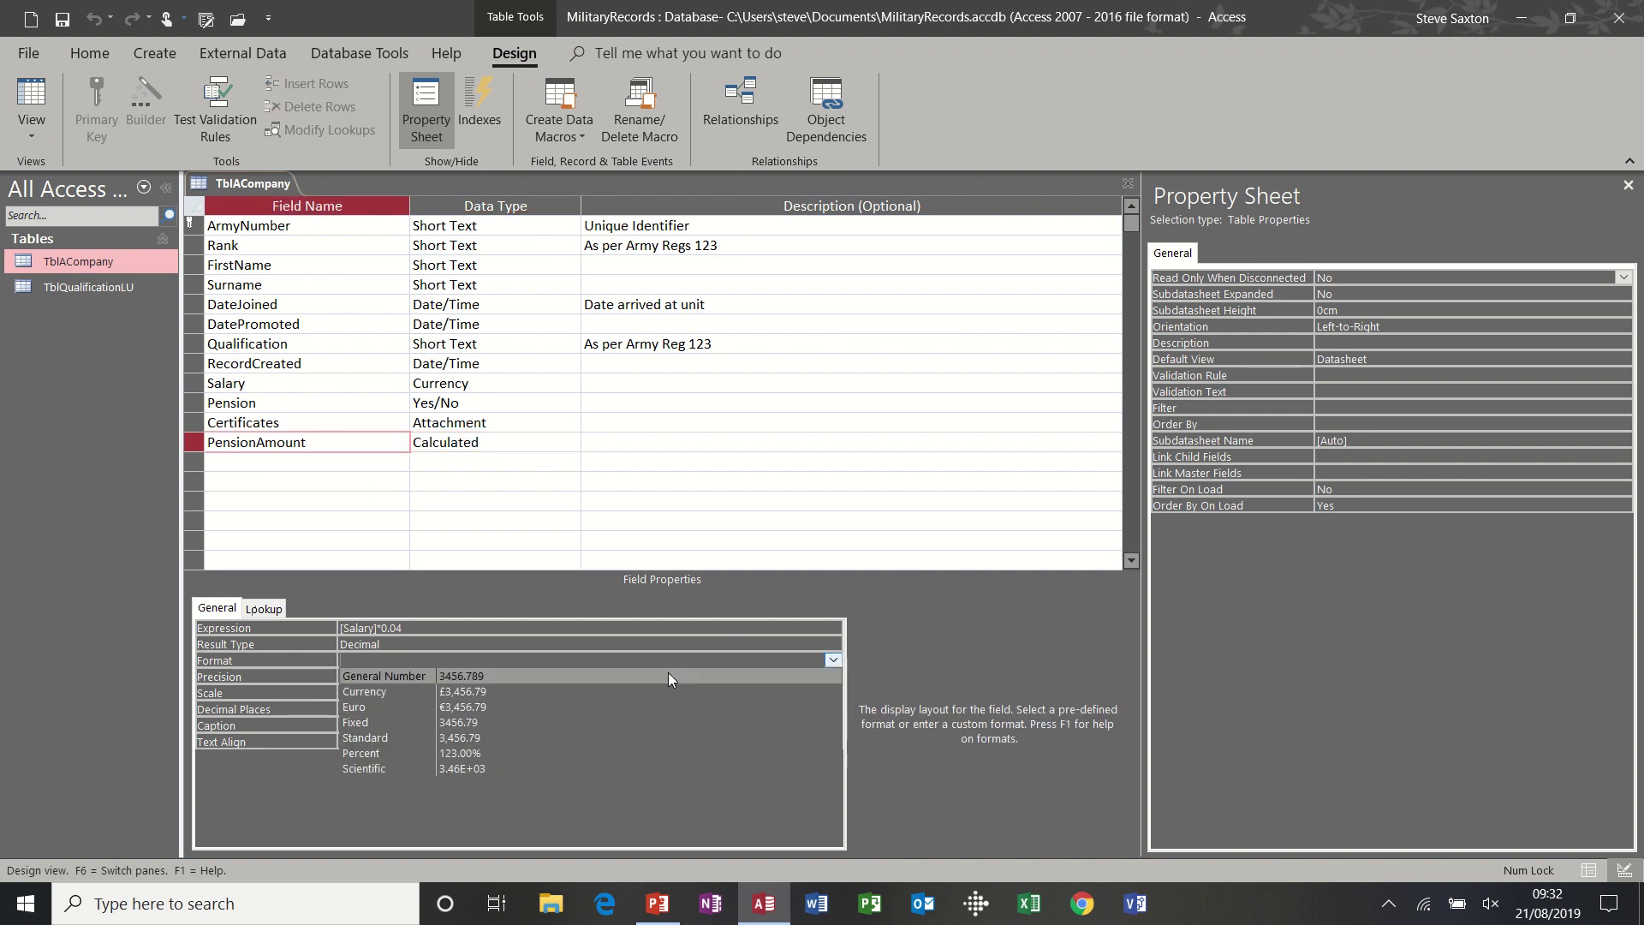
{"action": "left_click", "coordinate": [584, 690]}
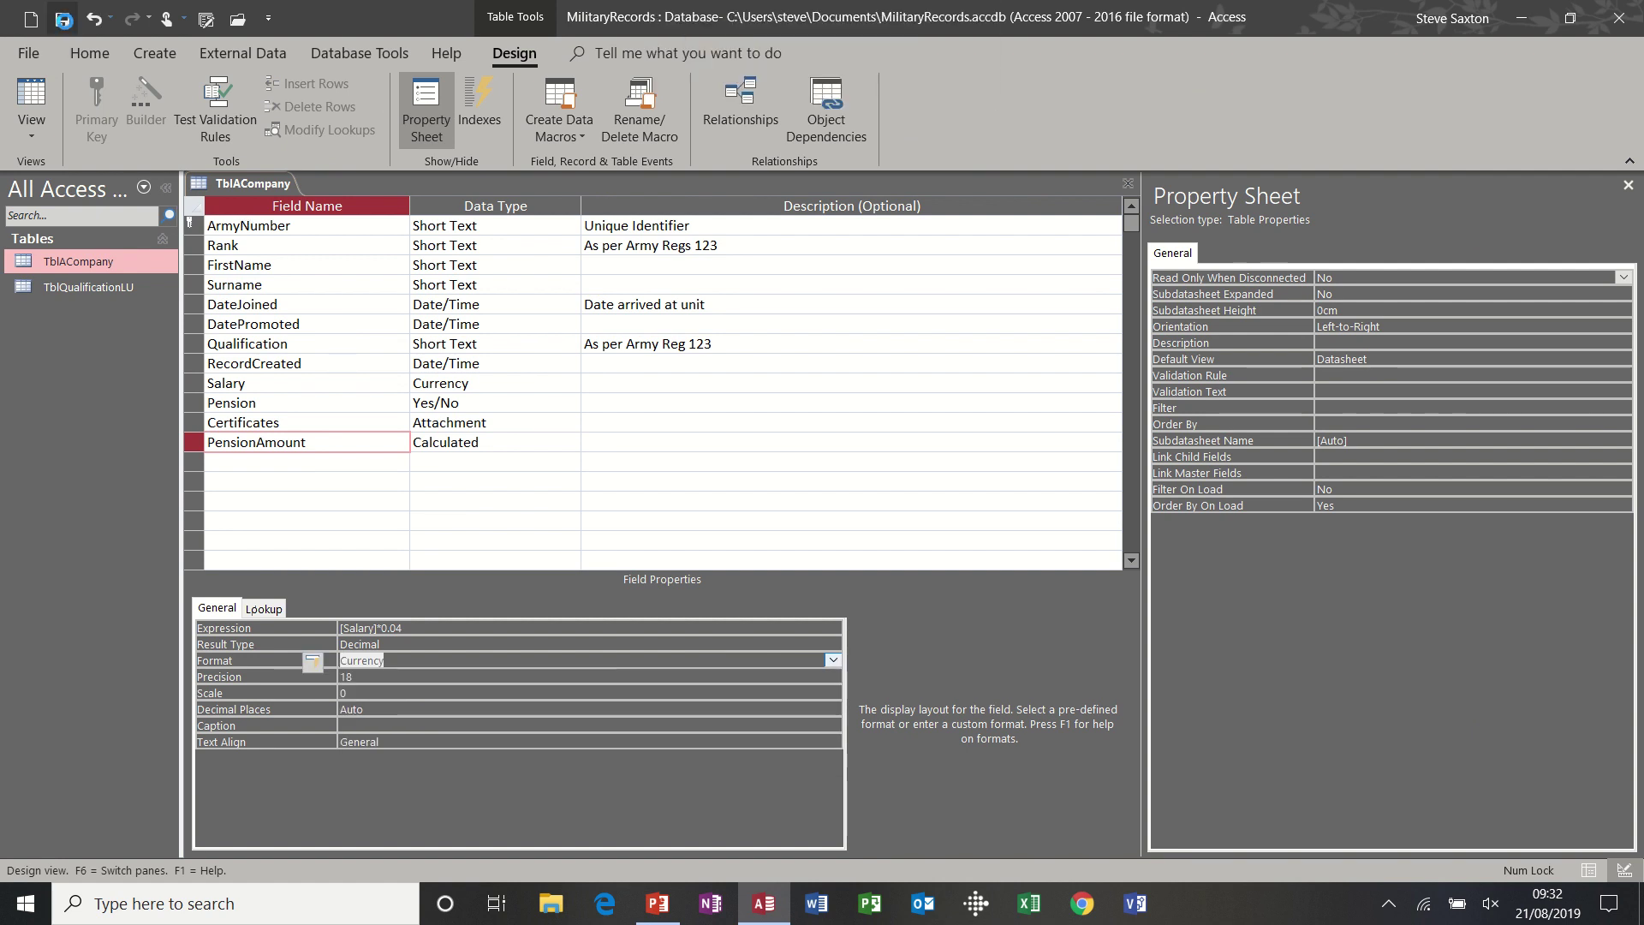
{"action": "left_click", "coordinate": [63, 19]}
{"action": "left_click", "coordinate": [31, 99]}
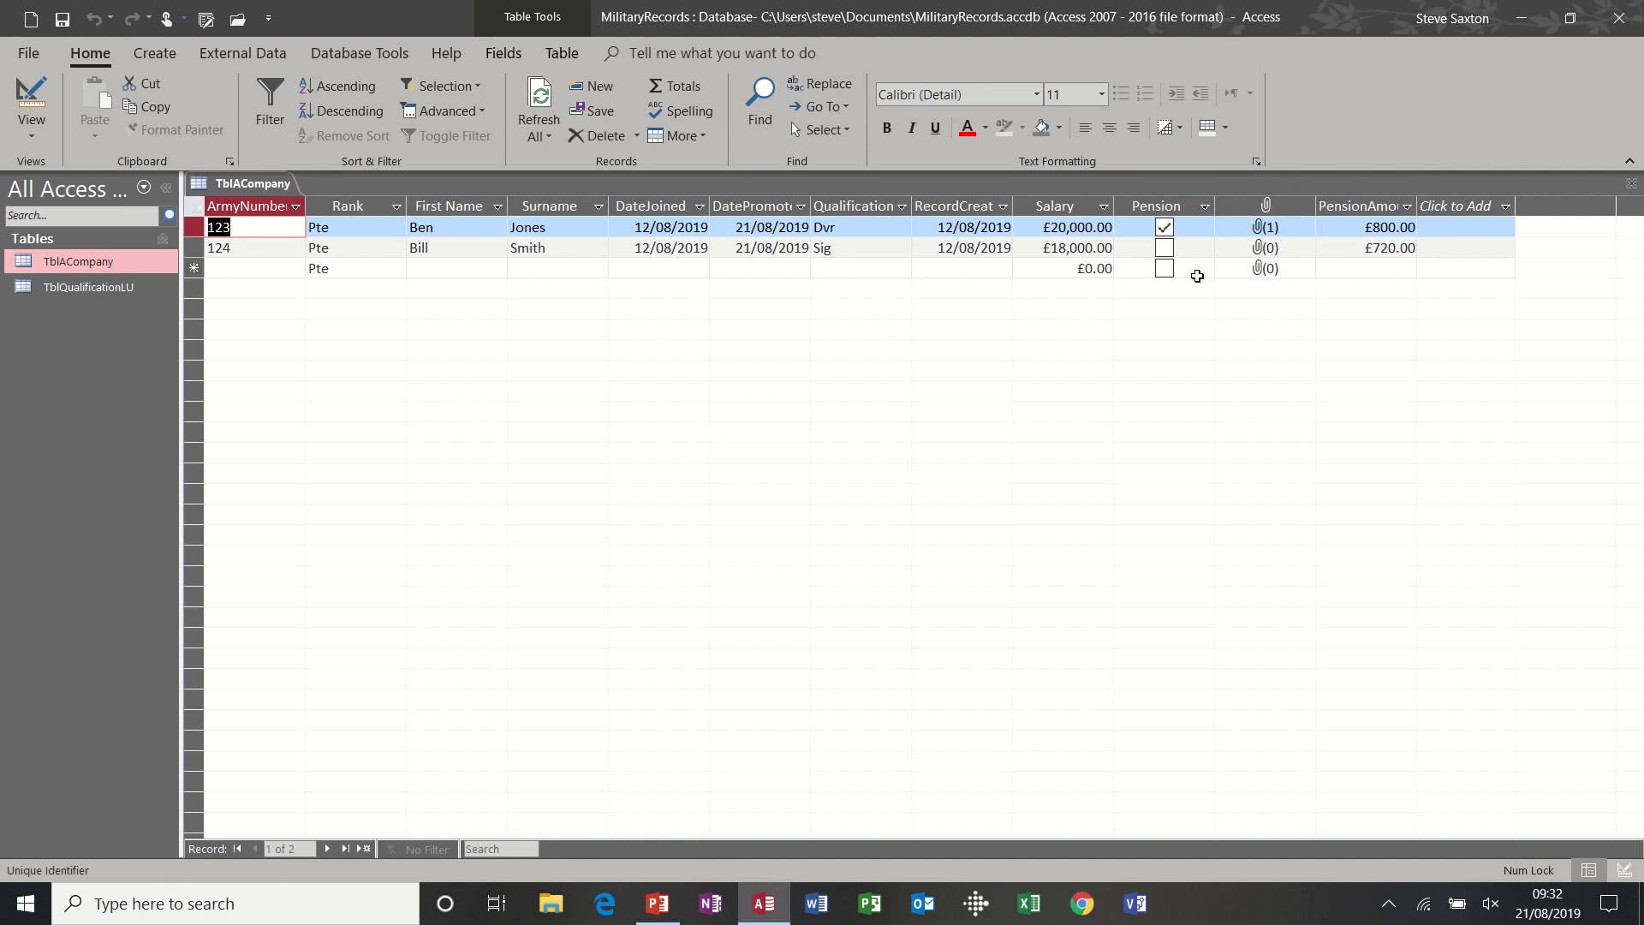
{"action": "left_click", "coordinate": [28, 99]}
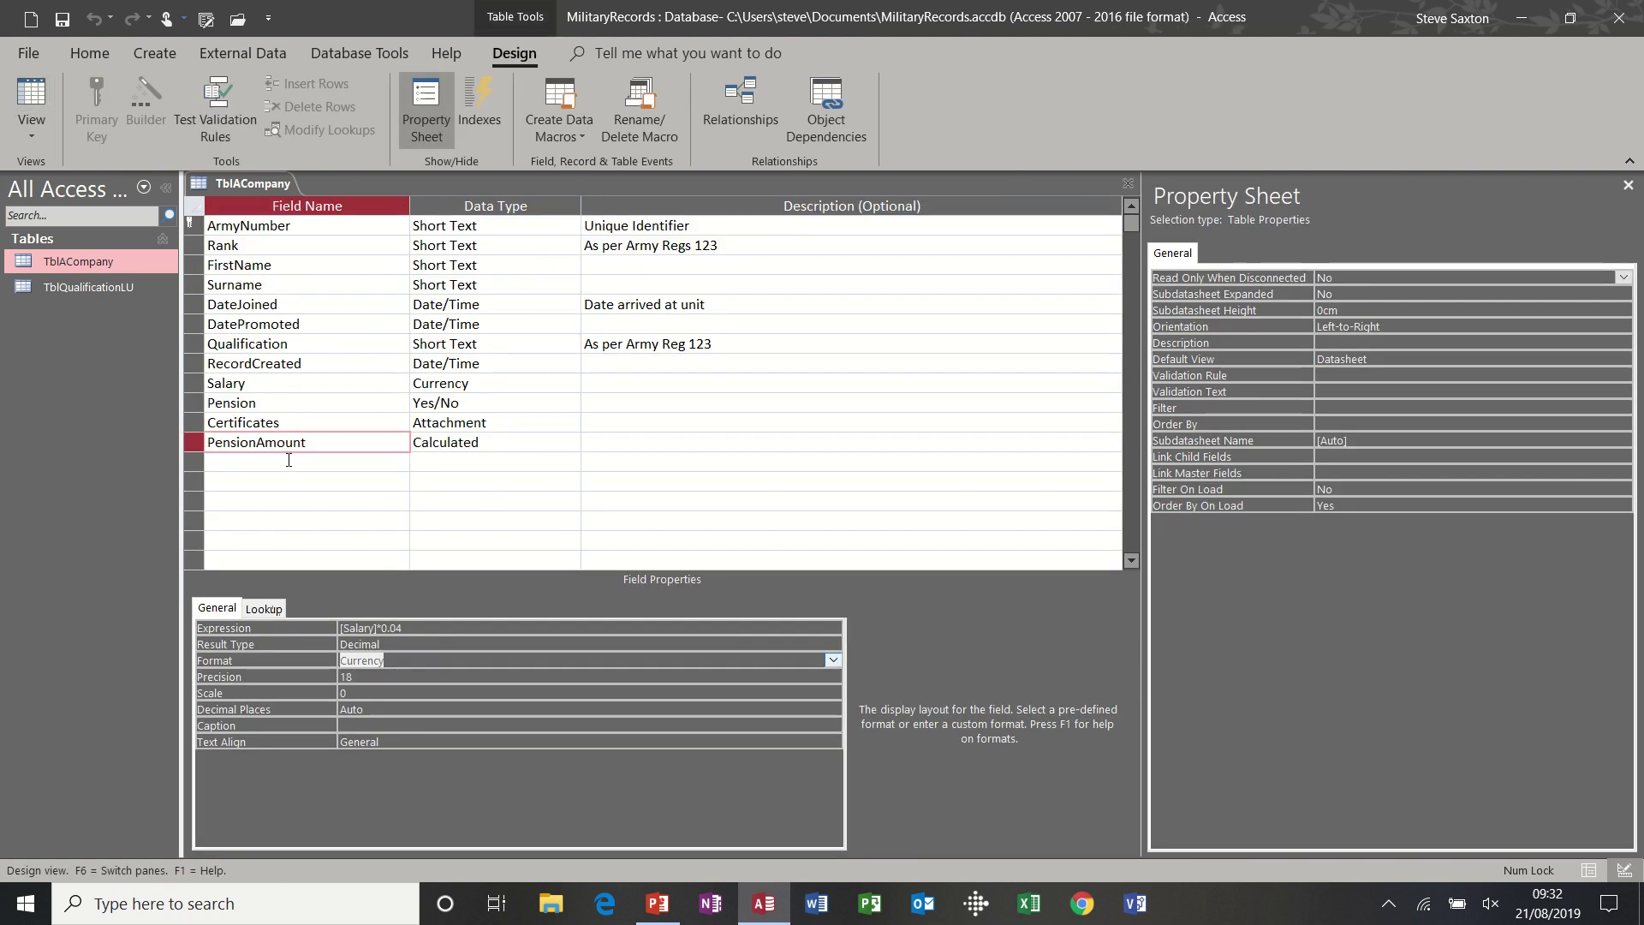
- Add a Photo field with the OLE Object data type below PensionAmount
{"action": "left_click", "coordinate": [316, 455]}
{"action": "left_click", "coordinate": [558, 455]}
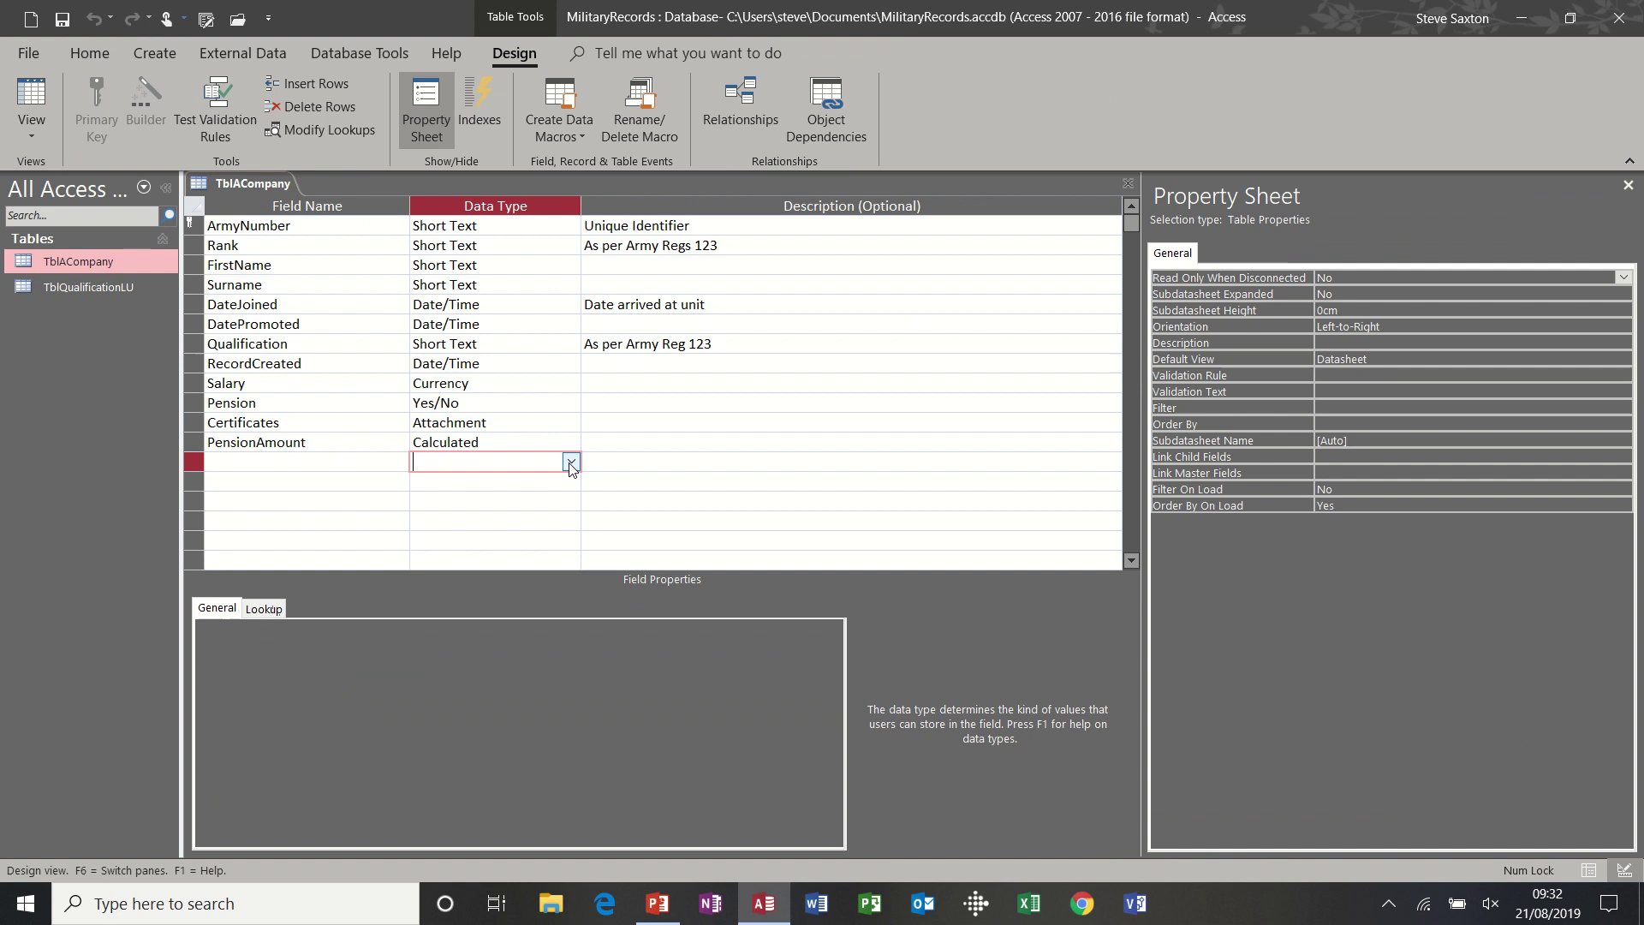
{"action": "left_click", "coordinate": [570, 461]}
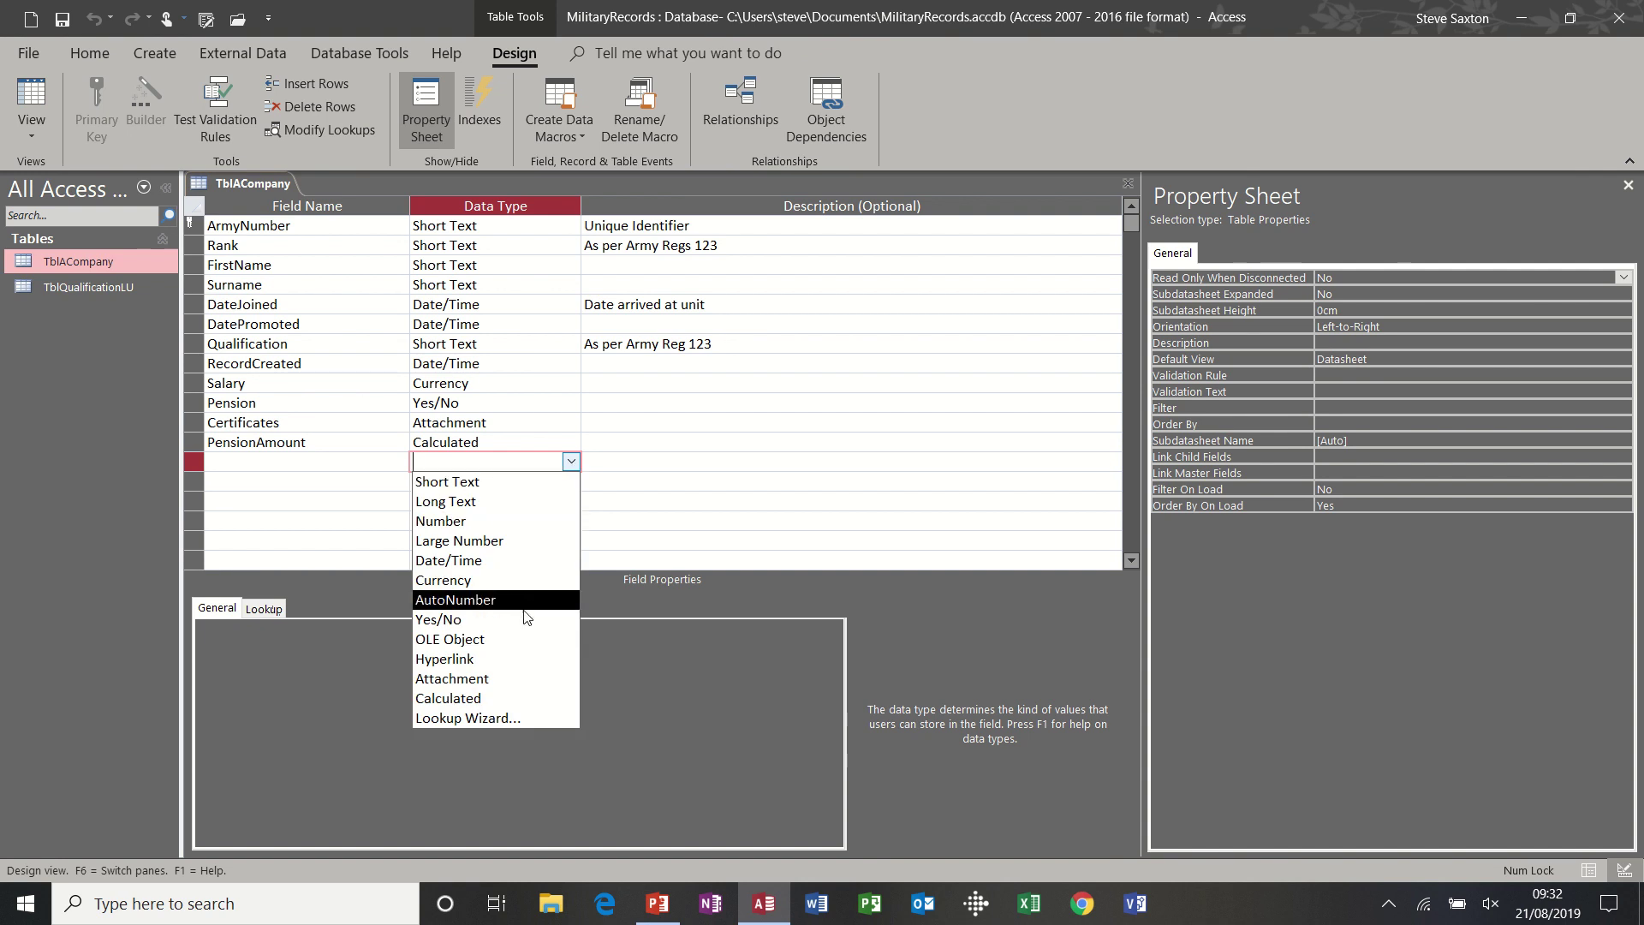
{"action": "left_click", "coordinate": [393, 462]}
{"action": "type", "text": "Photo"}
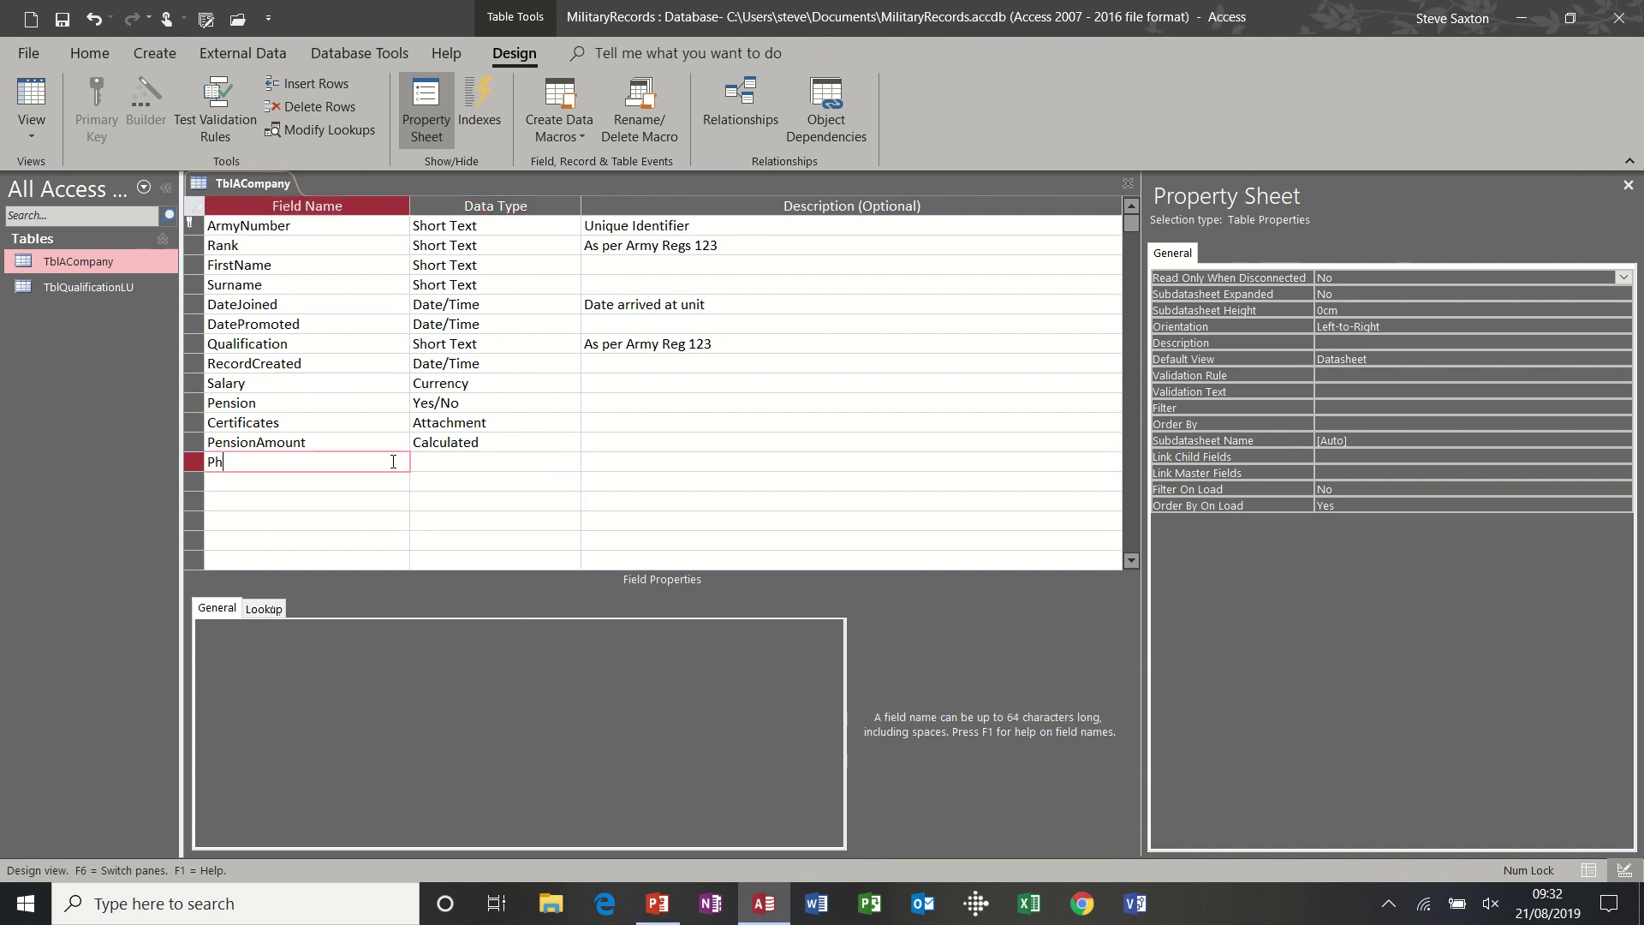
{"action": "left_click", "coordinate": [462, 464]}
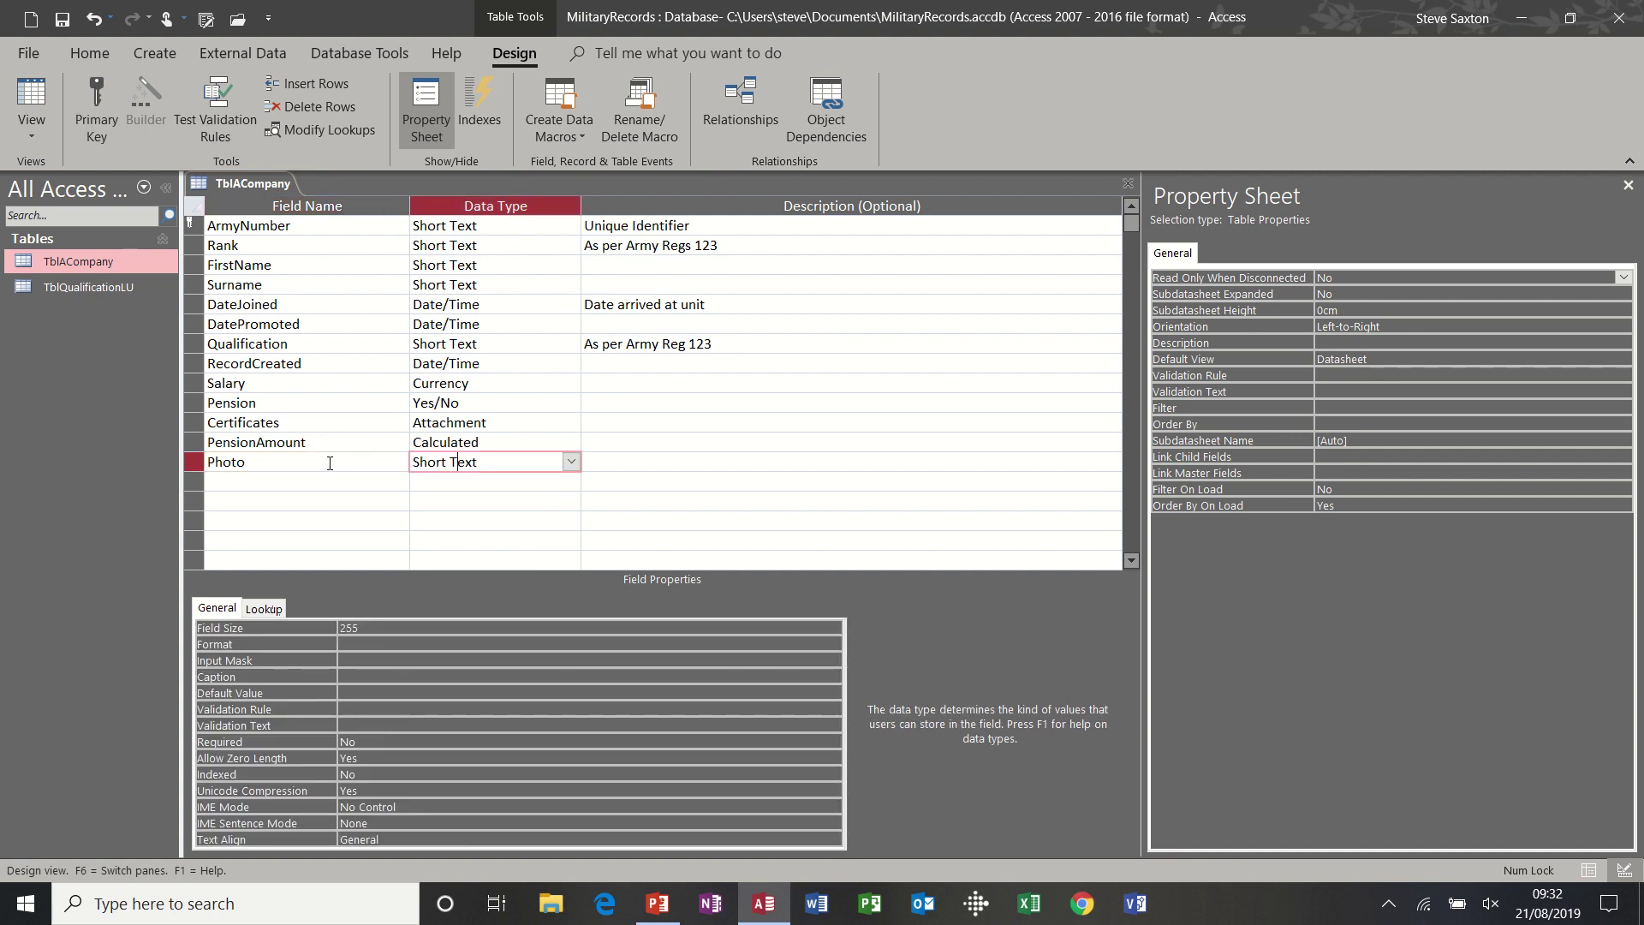
{"action": "left_click", "coordinate": [571, 463]}
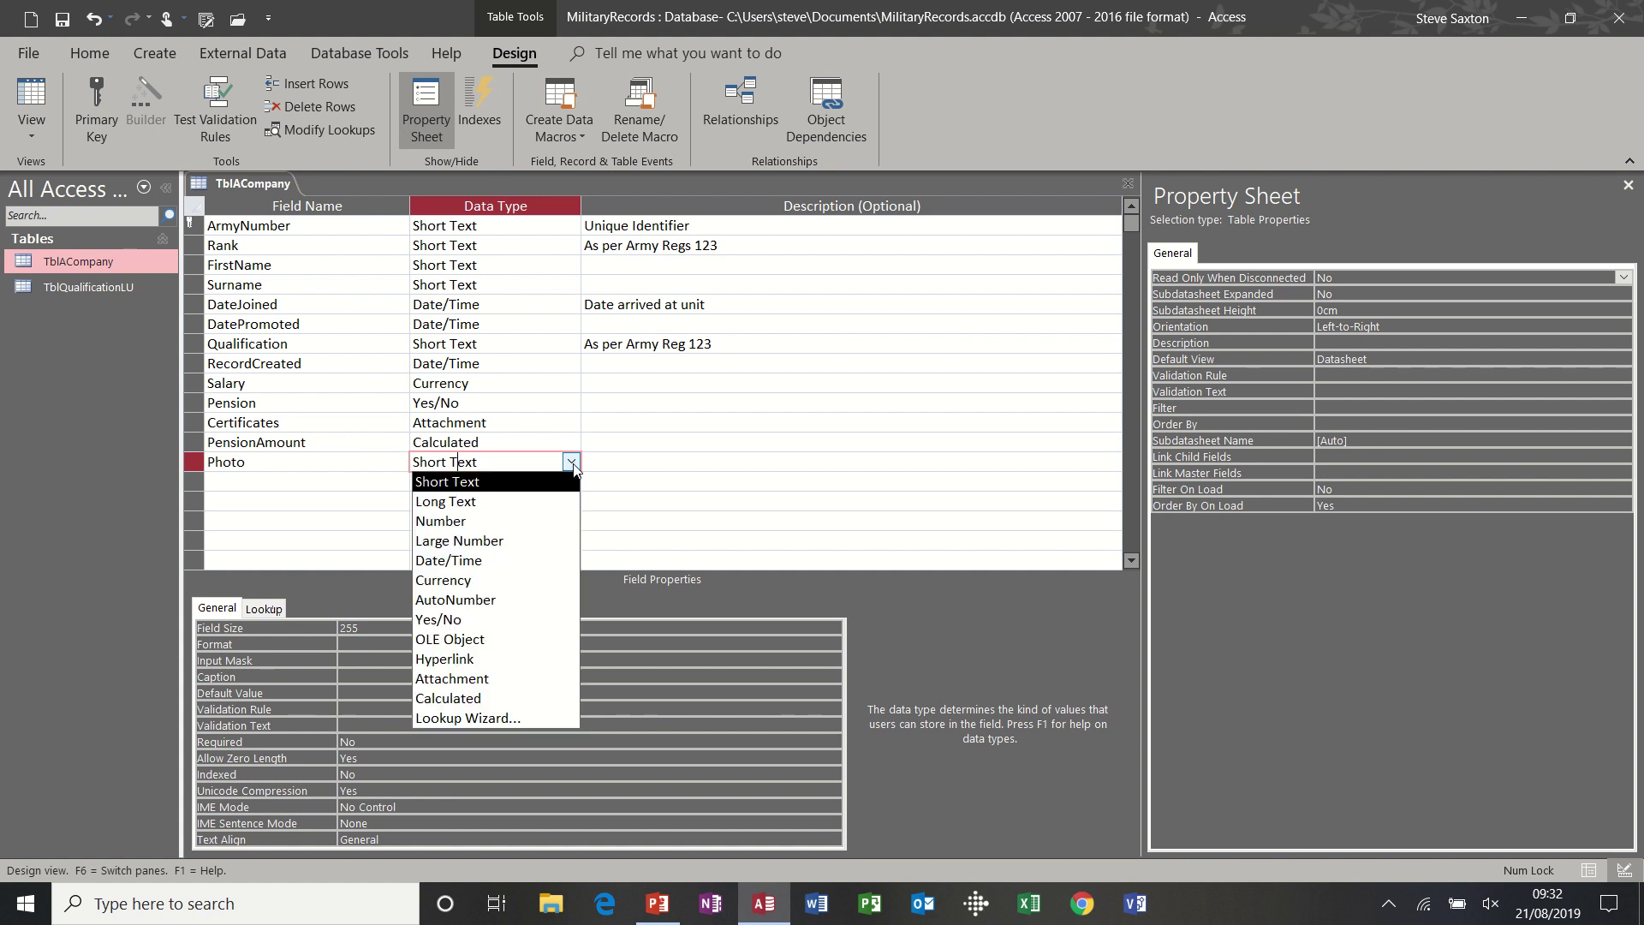
{"action": "left_click", "coordinate": [517, 641]}
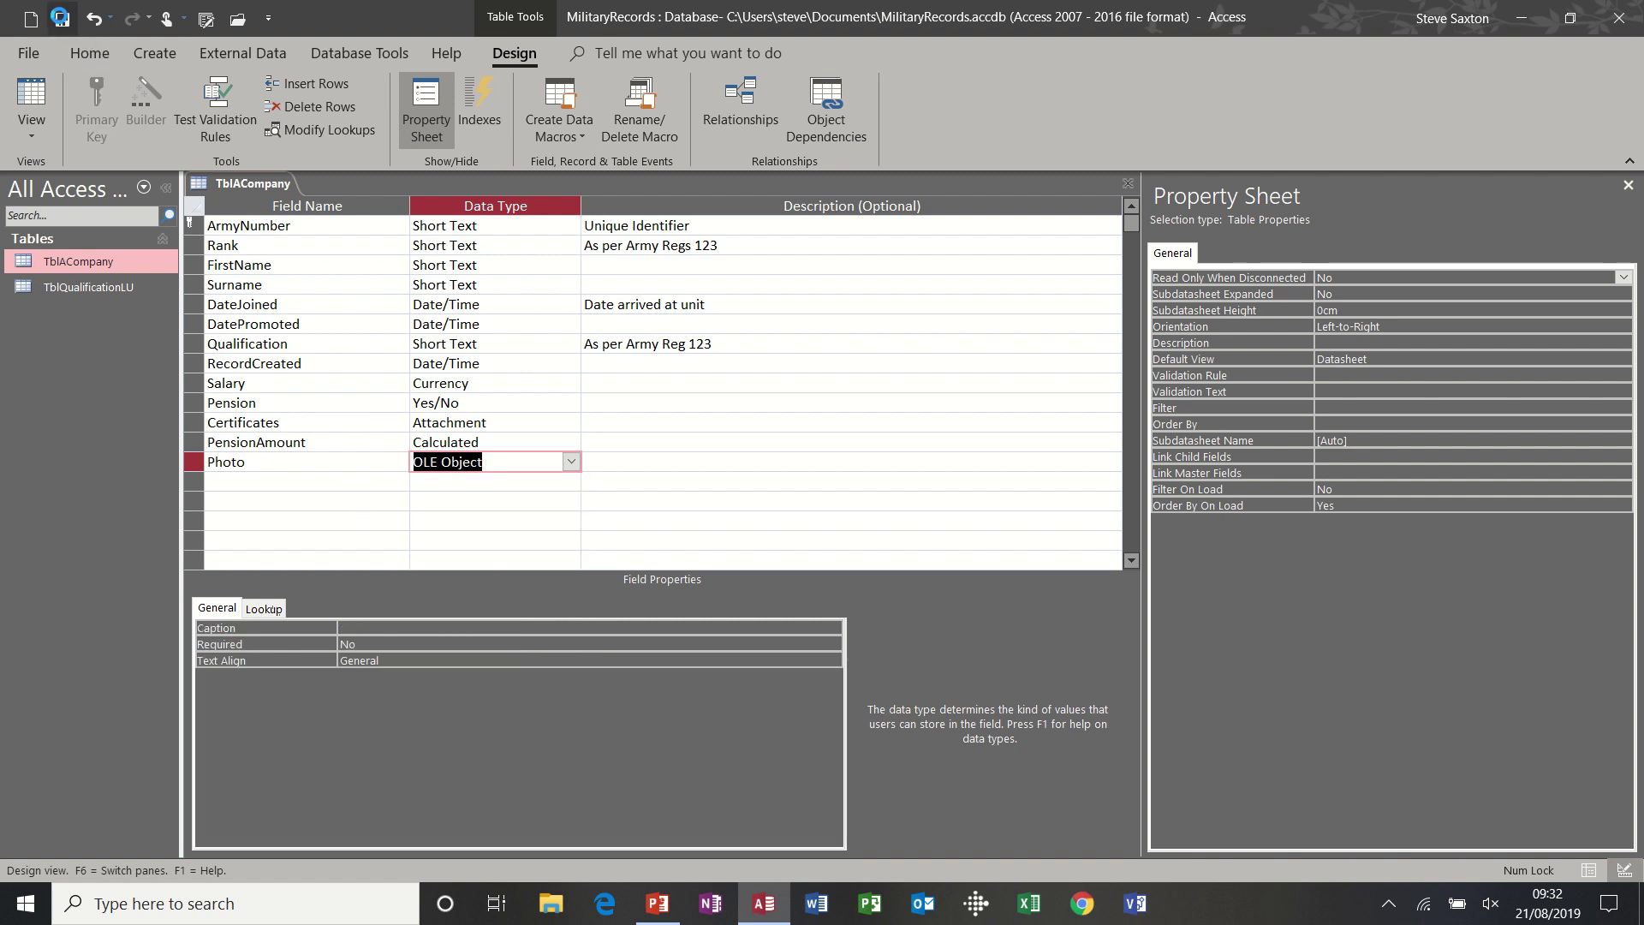
- In the datasheet, begin inserting an object into record 123's Photo cell
{"action": "left_click", "coordinate": [32, 99]}
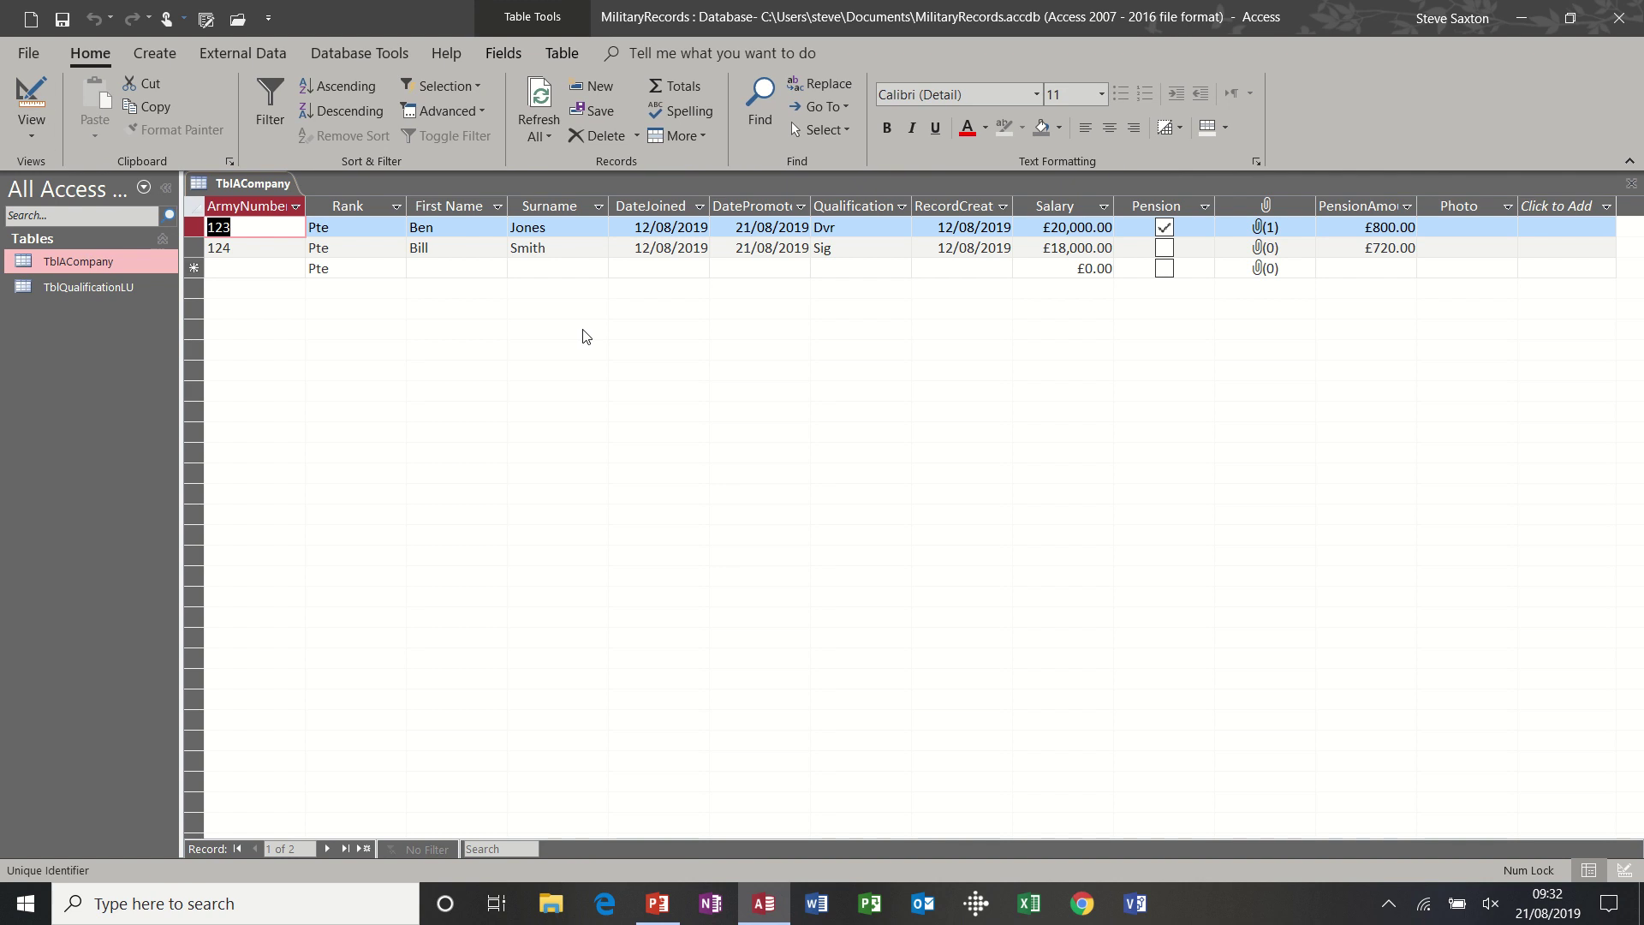
{"action": "left_click", "coordinate": [1473, 227]}
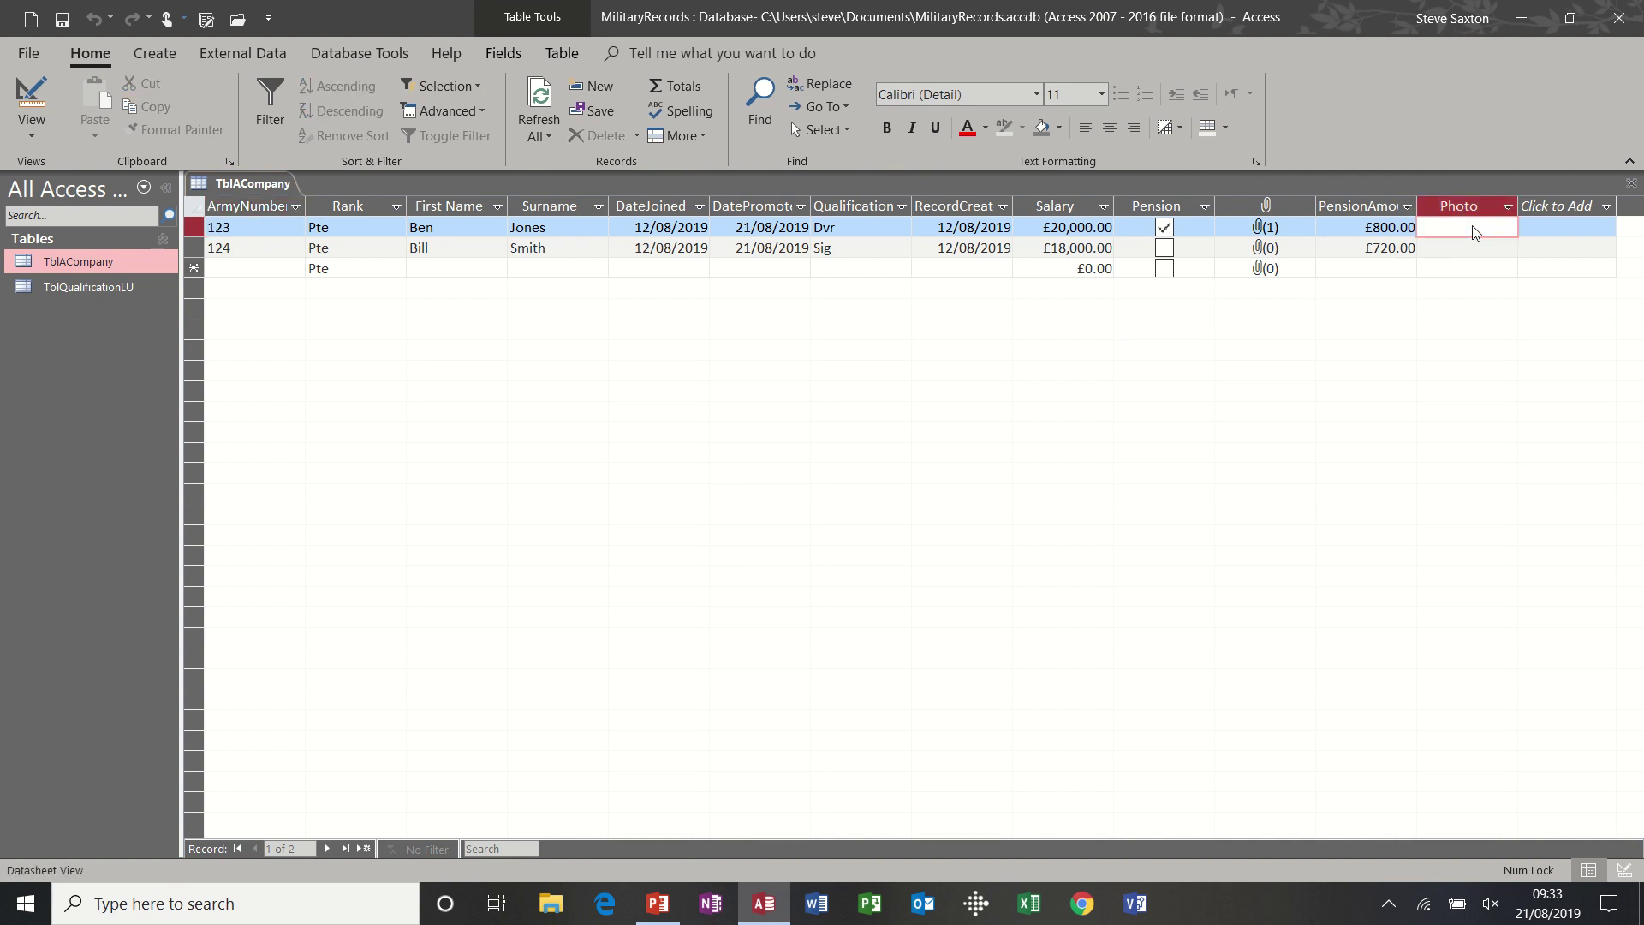
{"action": "left_click", "coordinate": [1469, 252]}
{"action": "left_click", "coordinate": [1470, 229]}
{"action": "left_click", "coordinate": [1468, 249]}
{"action": "left_click", "coordinate": [1468, 228]}
{"action": "right_click", "coordinate": [1468, 230]}
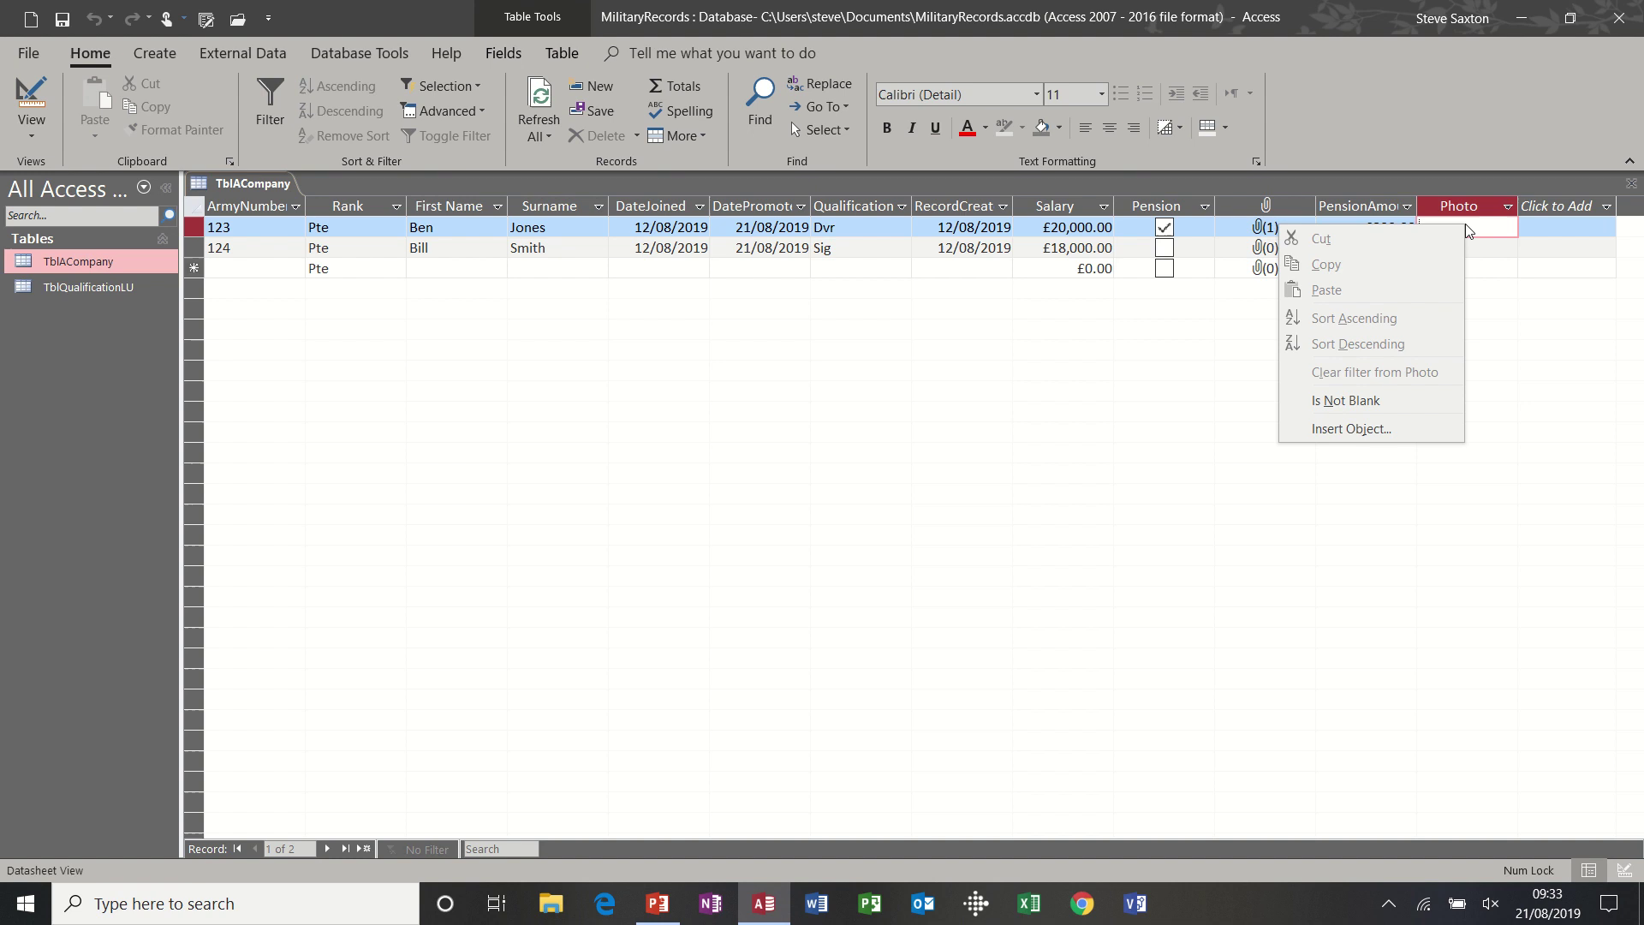
{"action": "left_click", "coordinate": [1333, 430]}
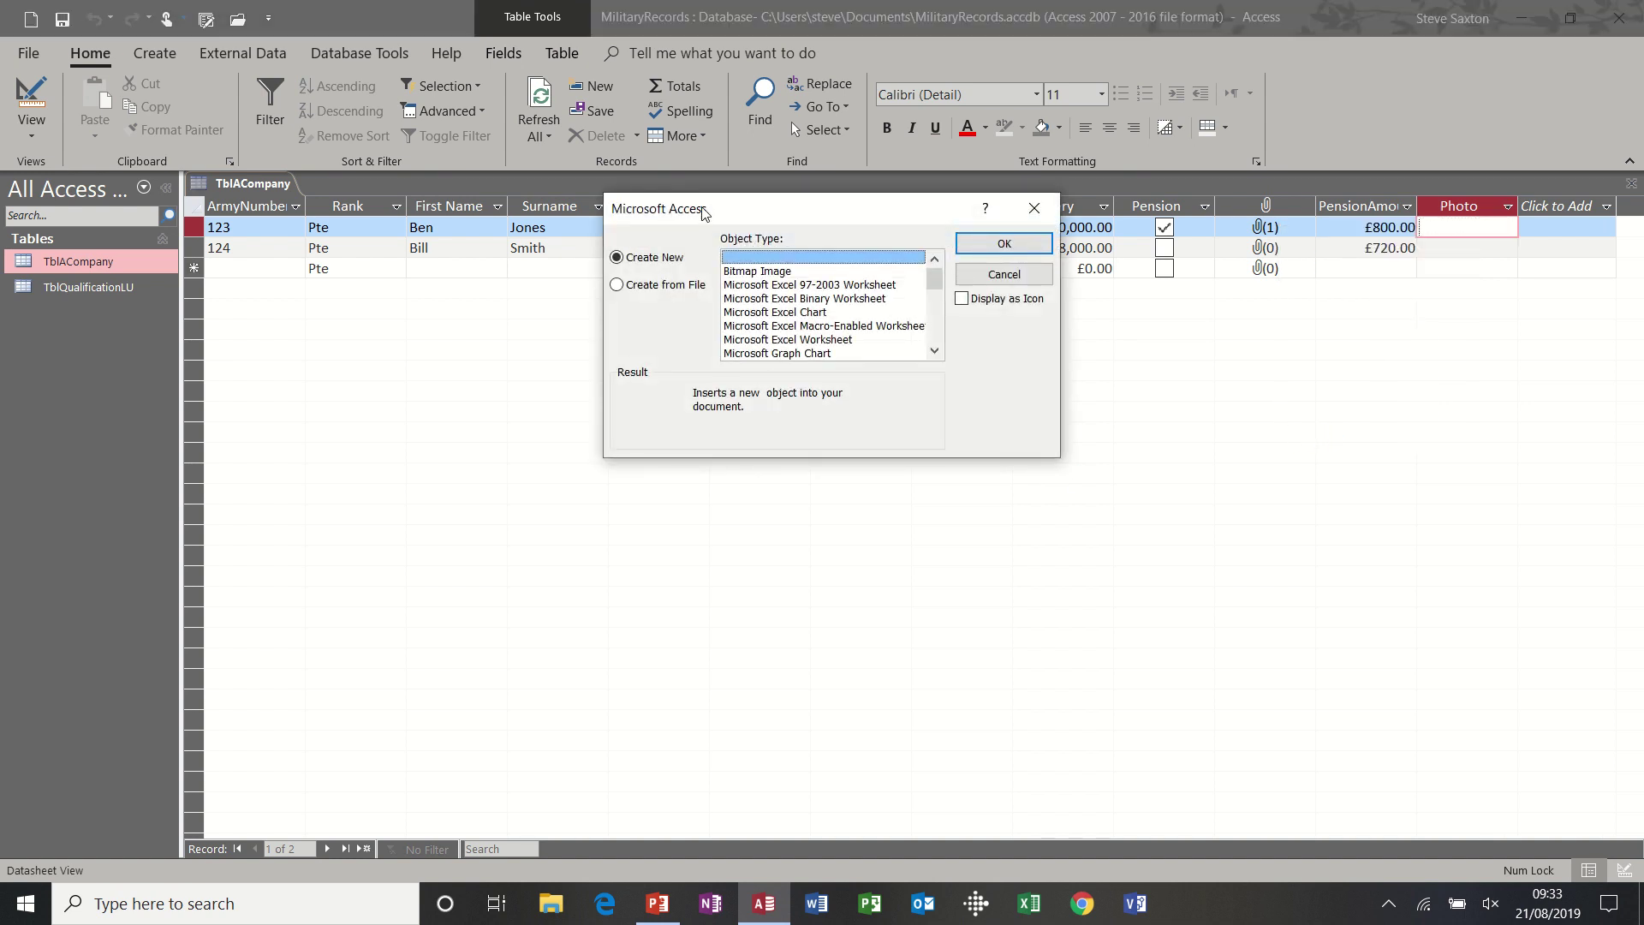
- Embed Ken.jpg from the Photos folder as a file object, shown as Package
{"action": "left_click_drag", "start_coordinate": [699, 214], "coordinate": [679, 243]}
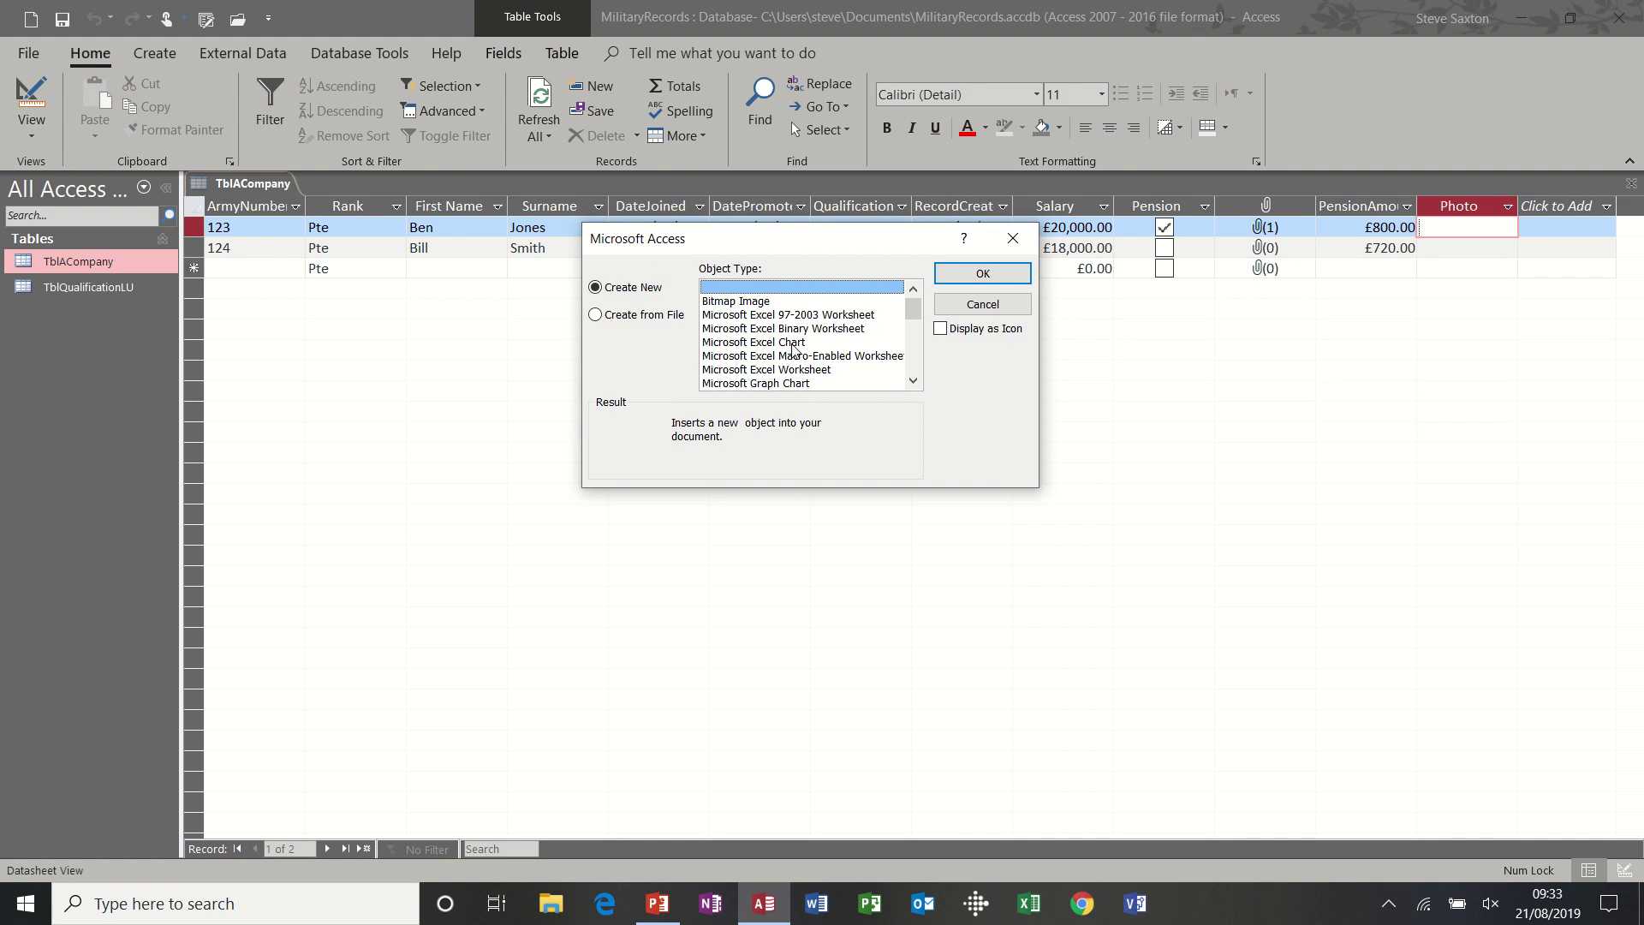
{"action": "left_click", "coordinate": [791, 344]}
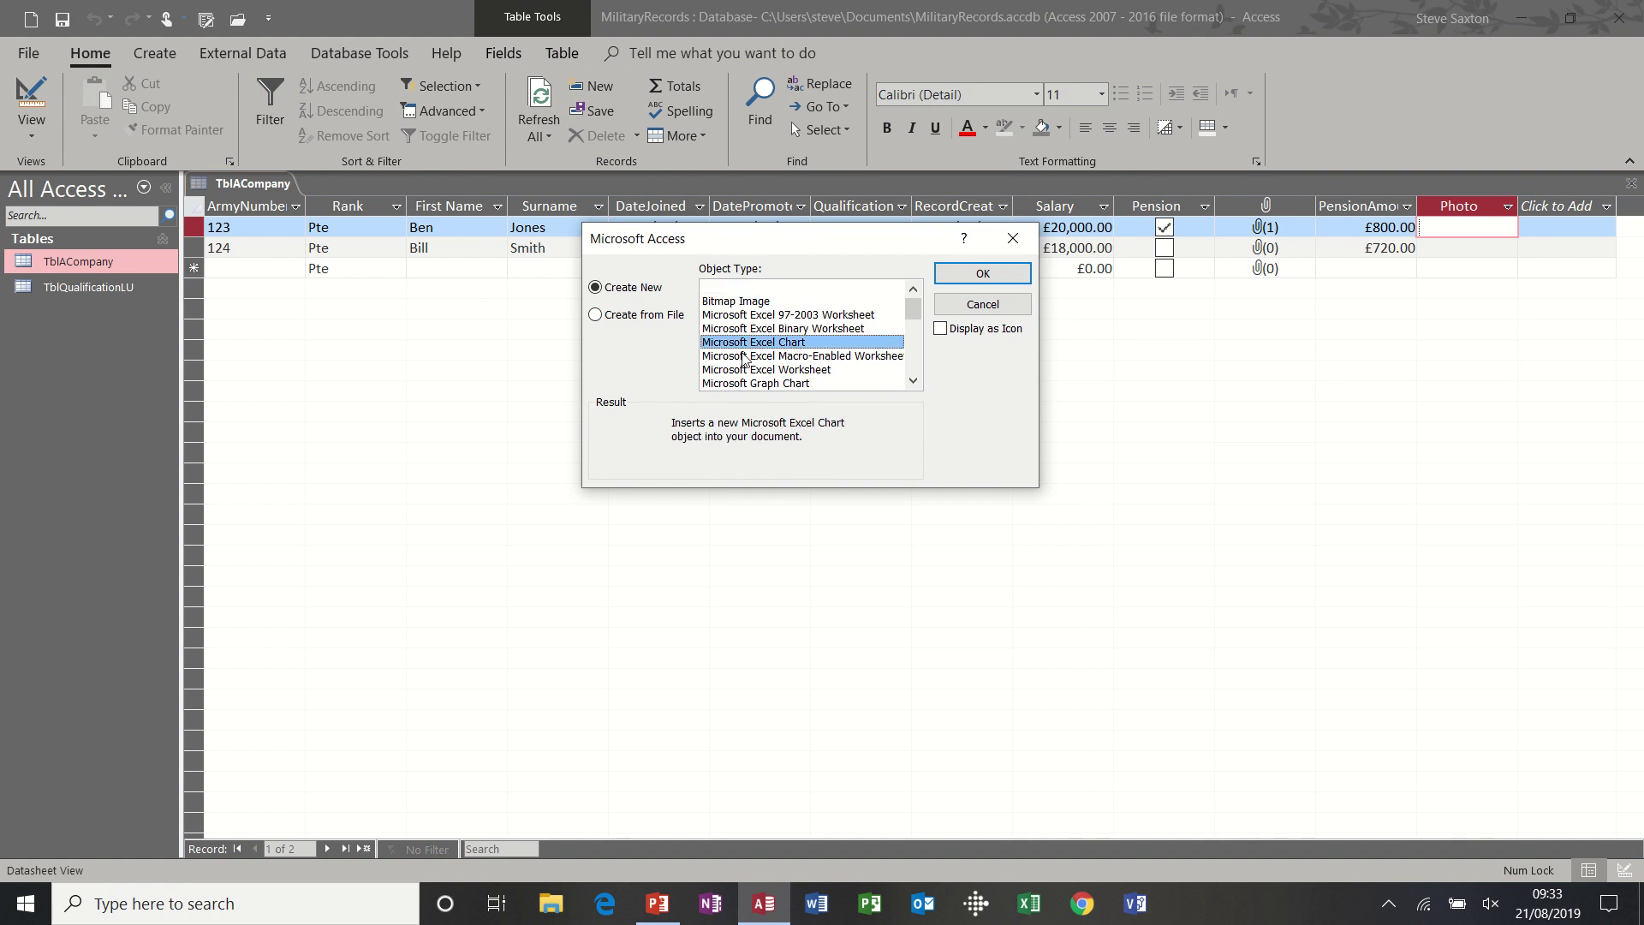
{"action": "left_click", "coordinate": [599, 317]}
{"action": "left_click", "coordinate": [735, 314]}
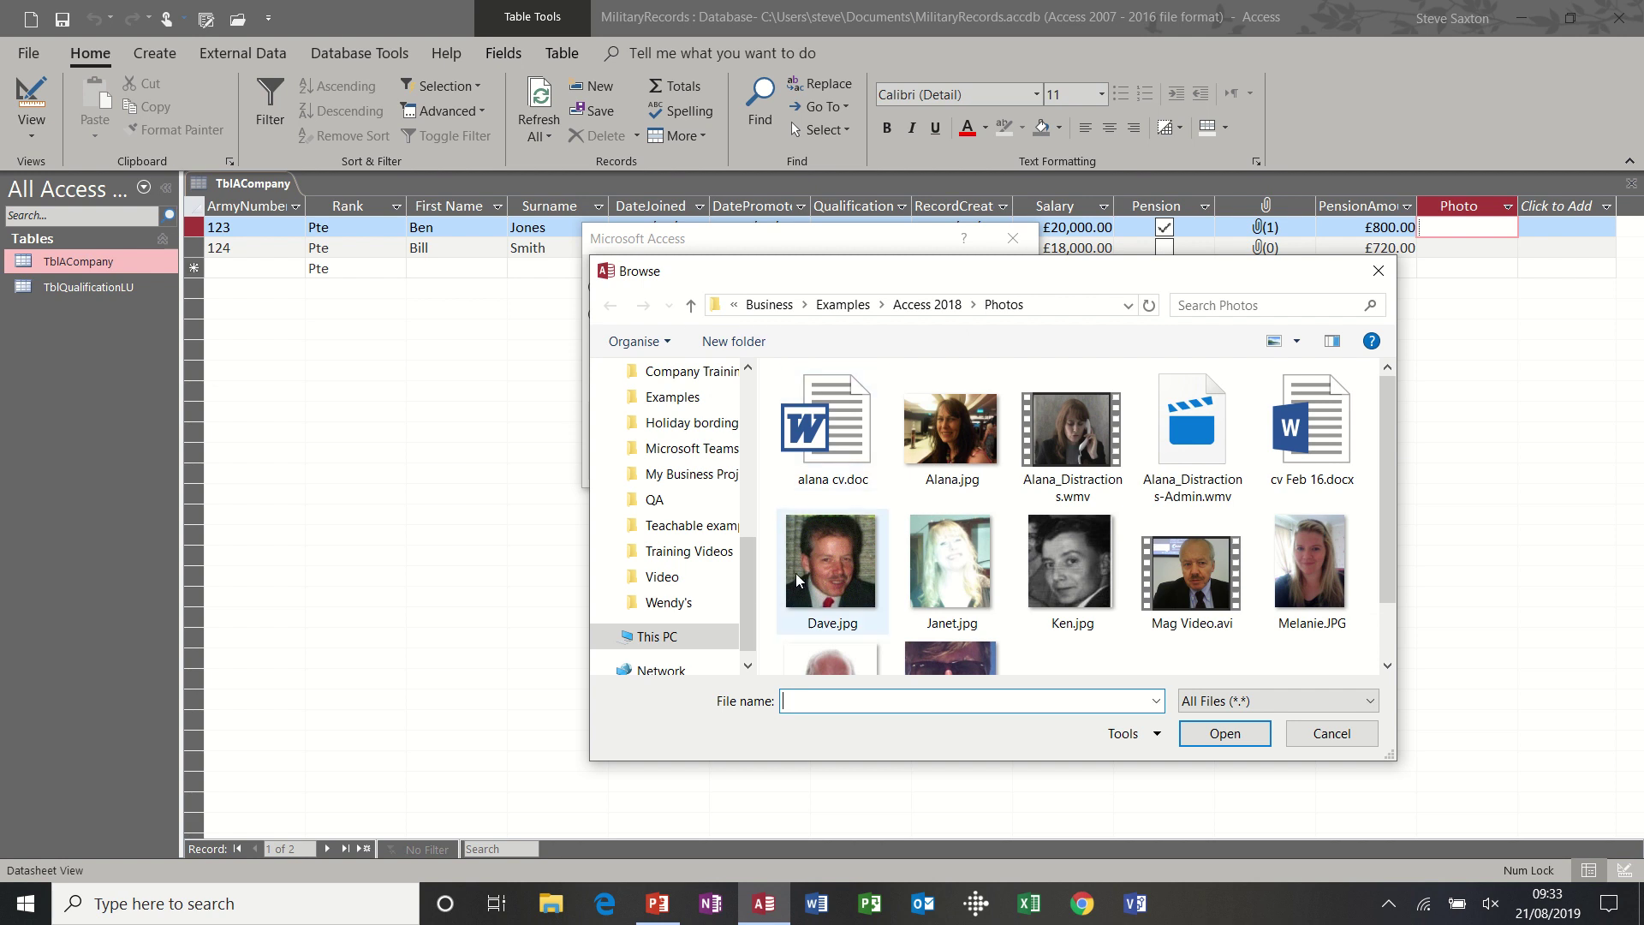
{"action": "double_click", "coordinate": [1072, 564]}
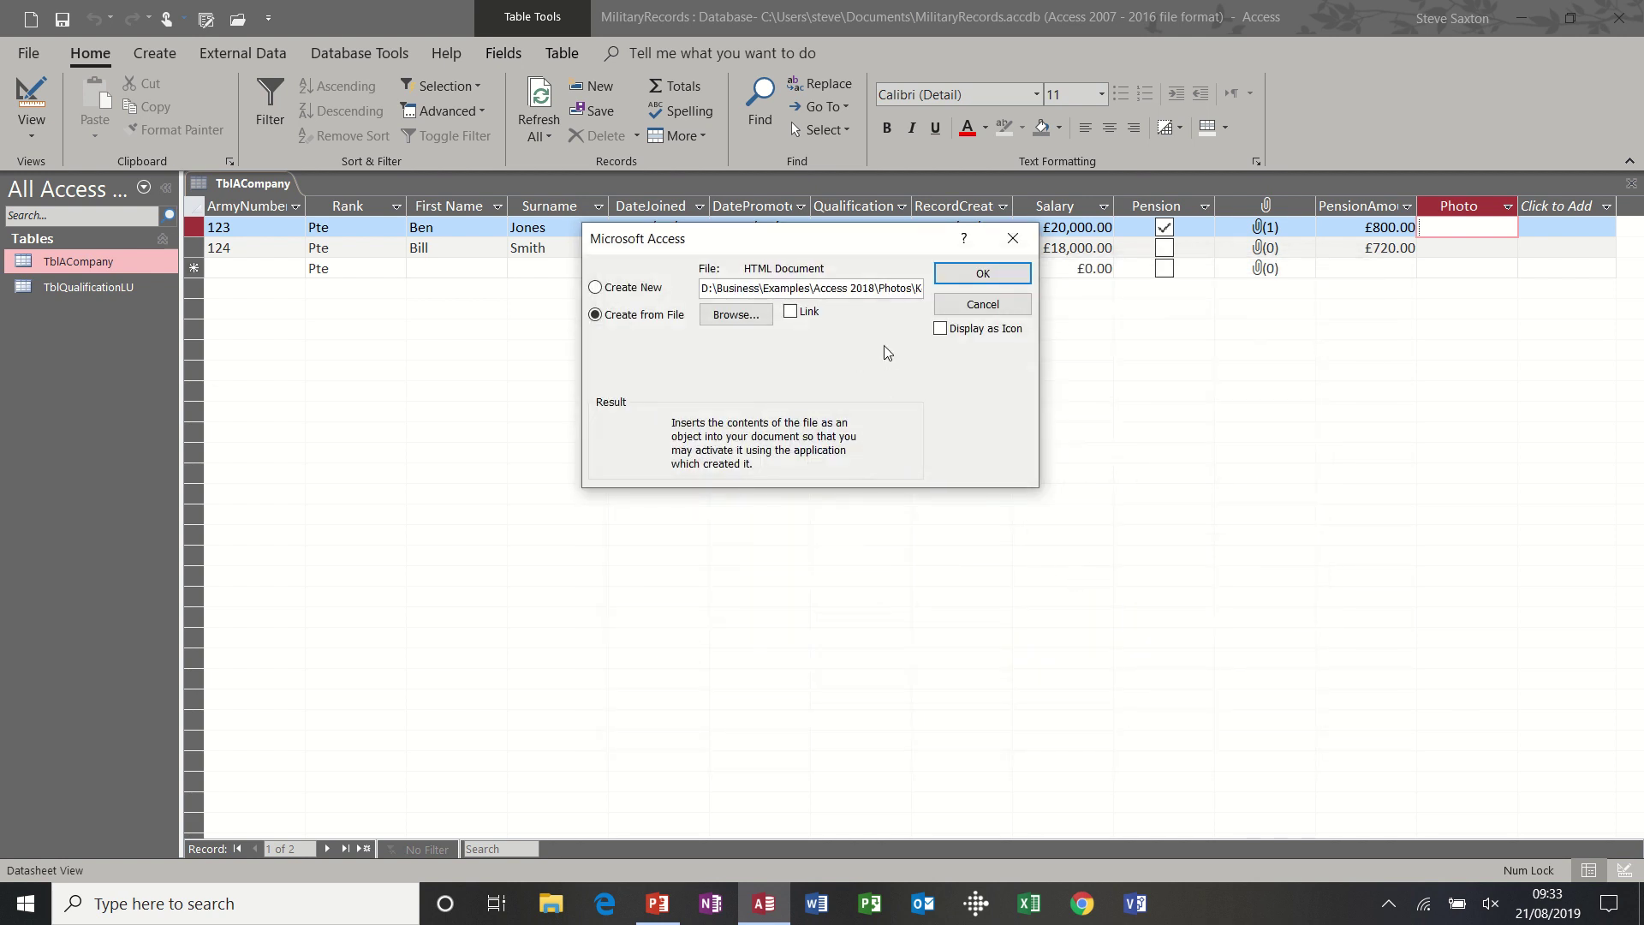
{"action": "left_click", "coordinate": [985, 274]}
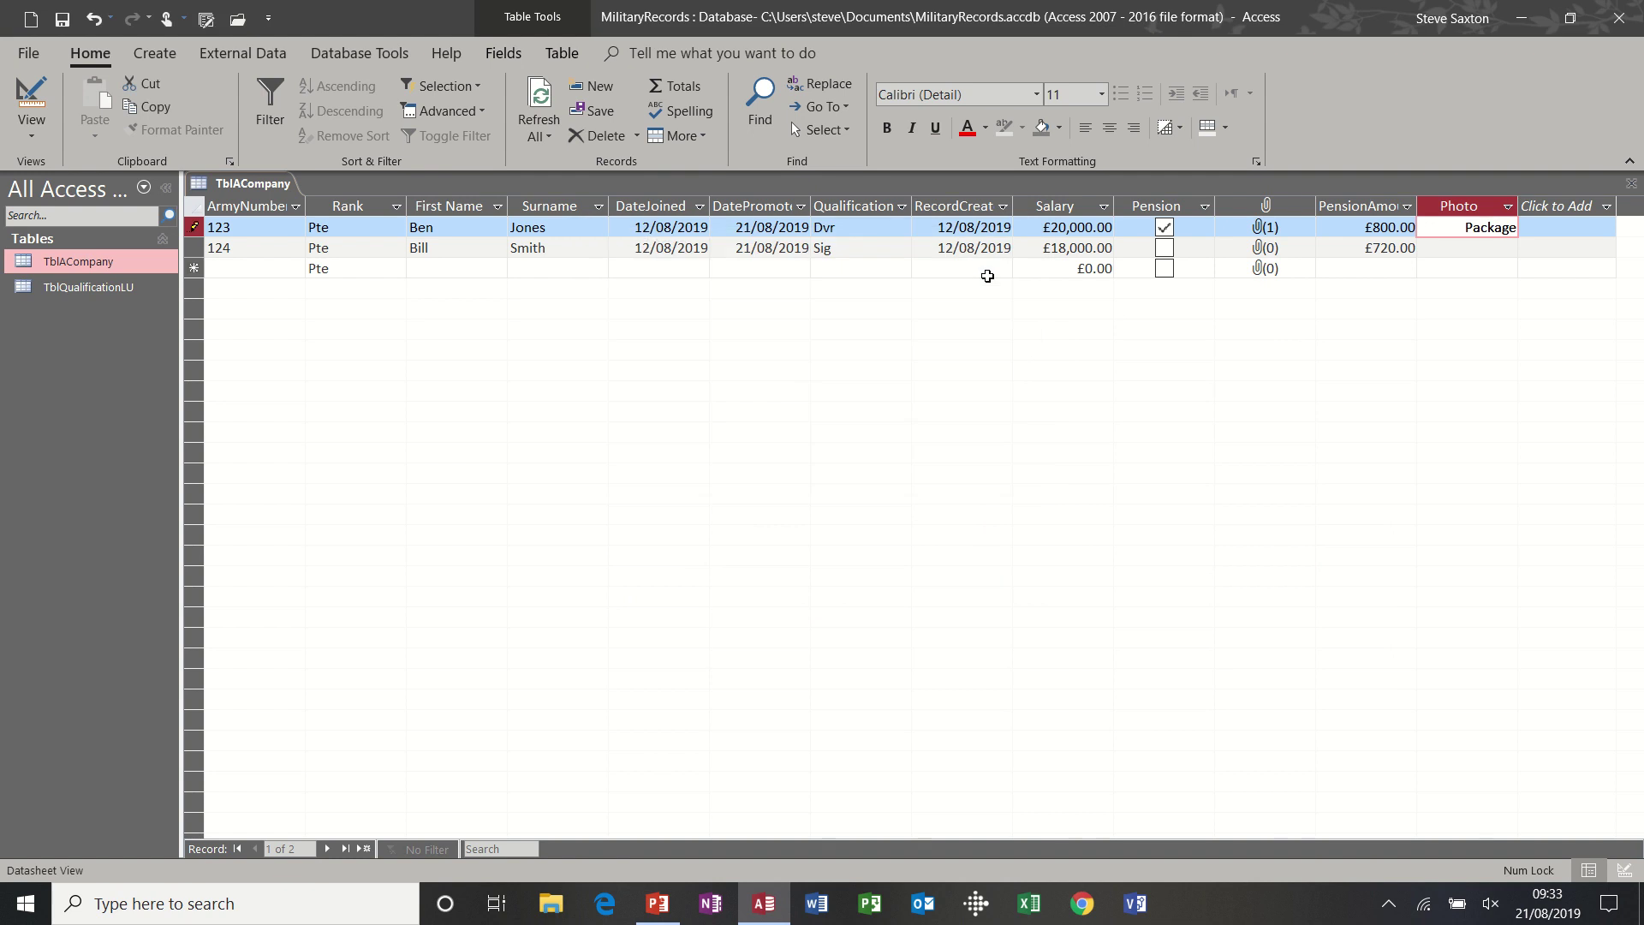
{"action": "double_click", "coordinate": [1491, 226]}
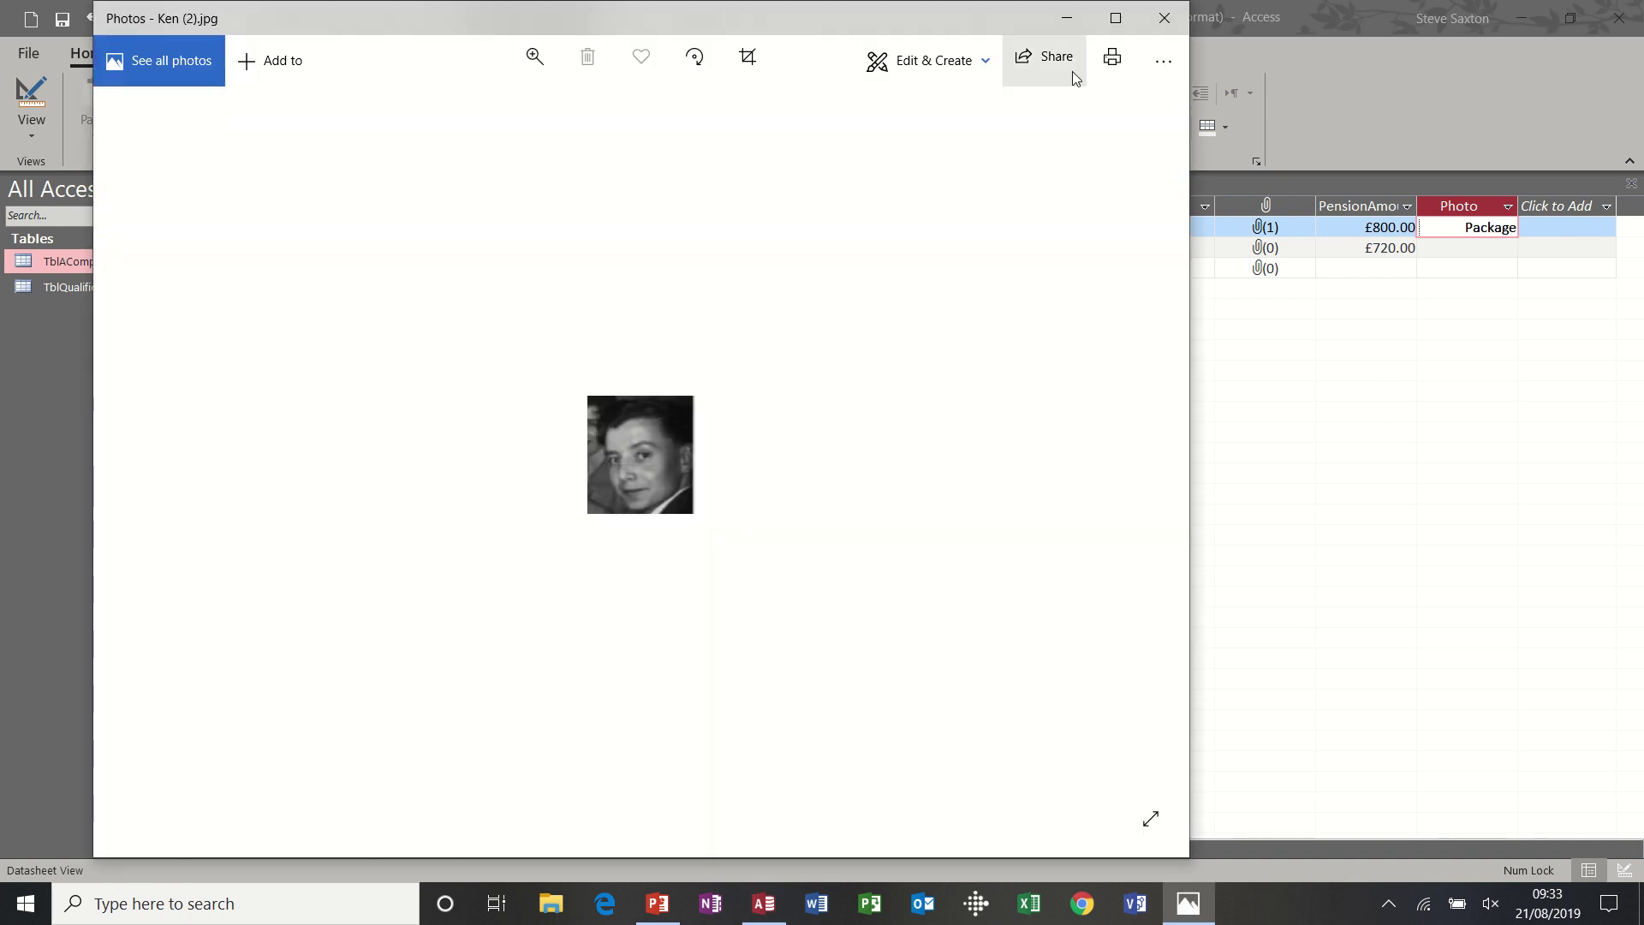
{"action": "left_click", "coordinate": [1165, 18]}
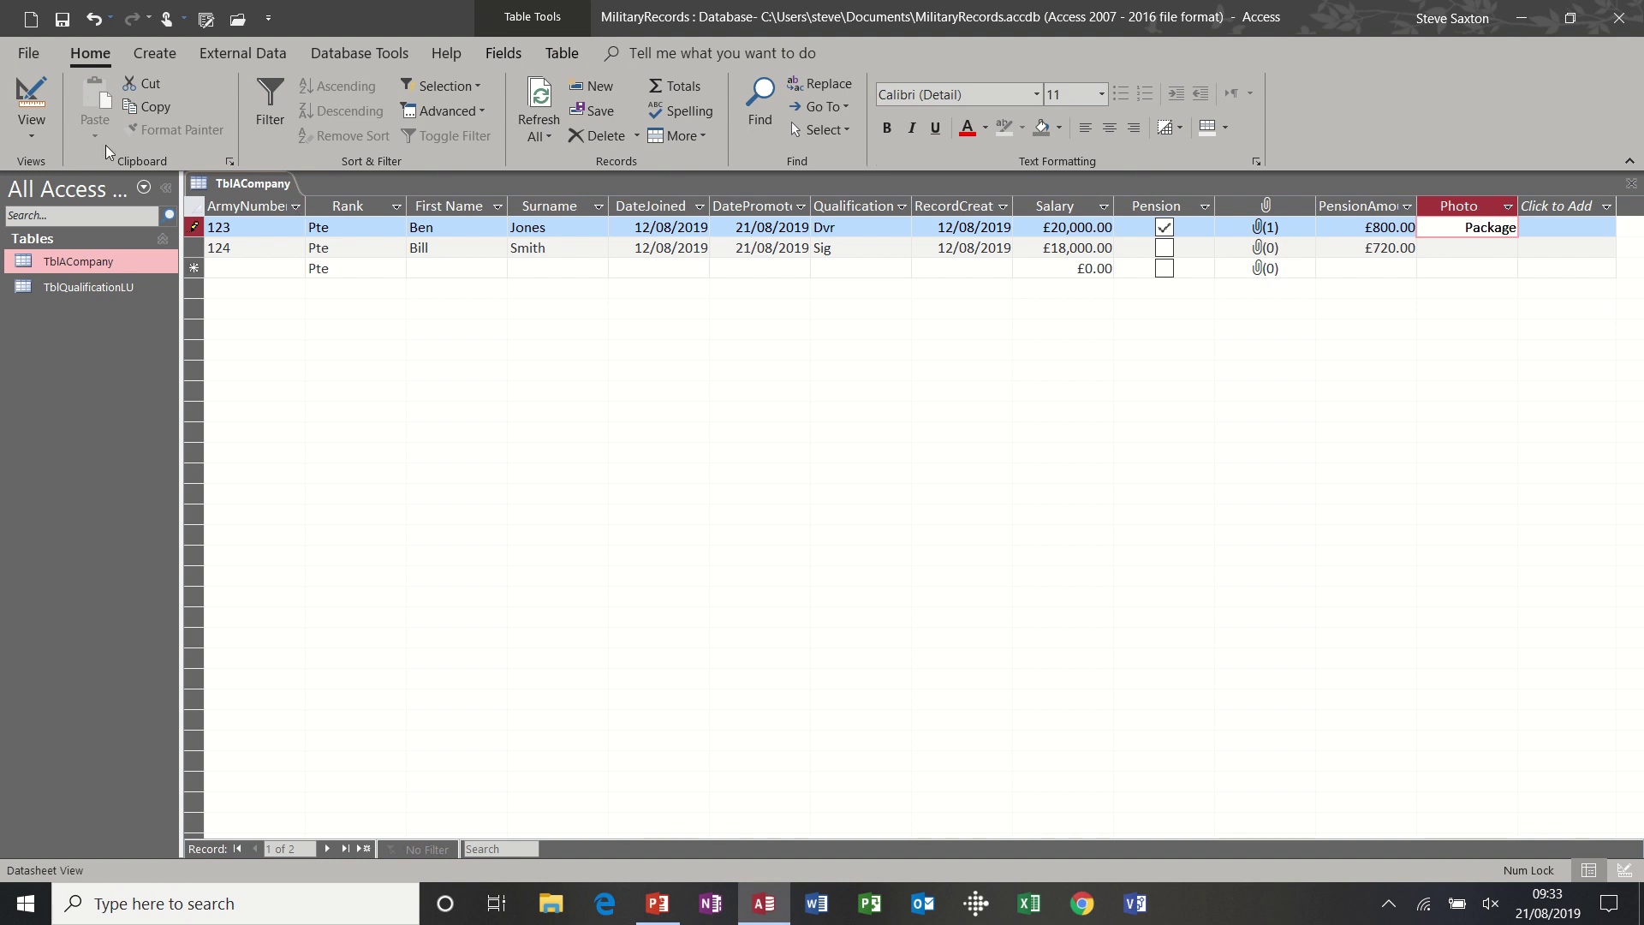
- Return to Design view and display the DateJoined field's properties
{"action": "left_click", "coordinate": [32, 97]}
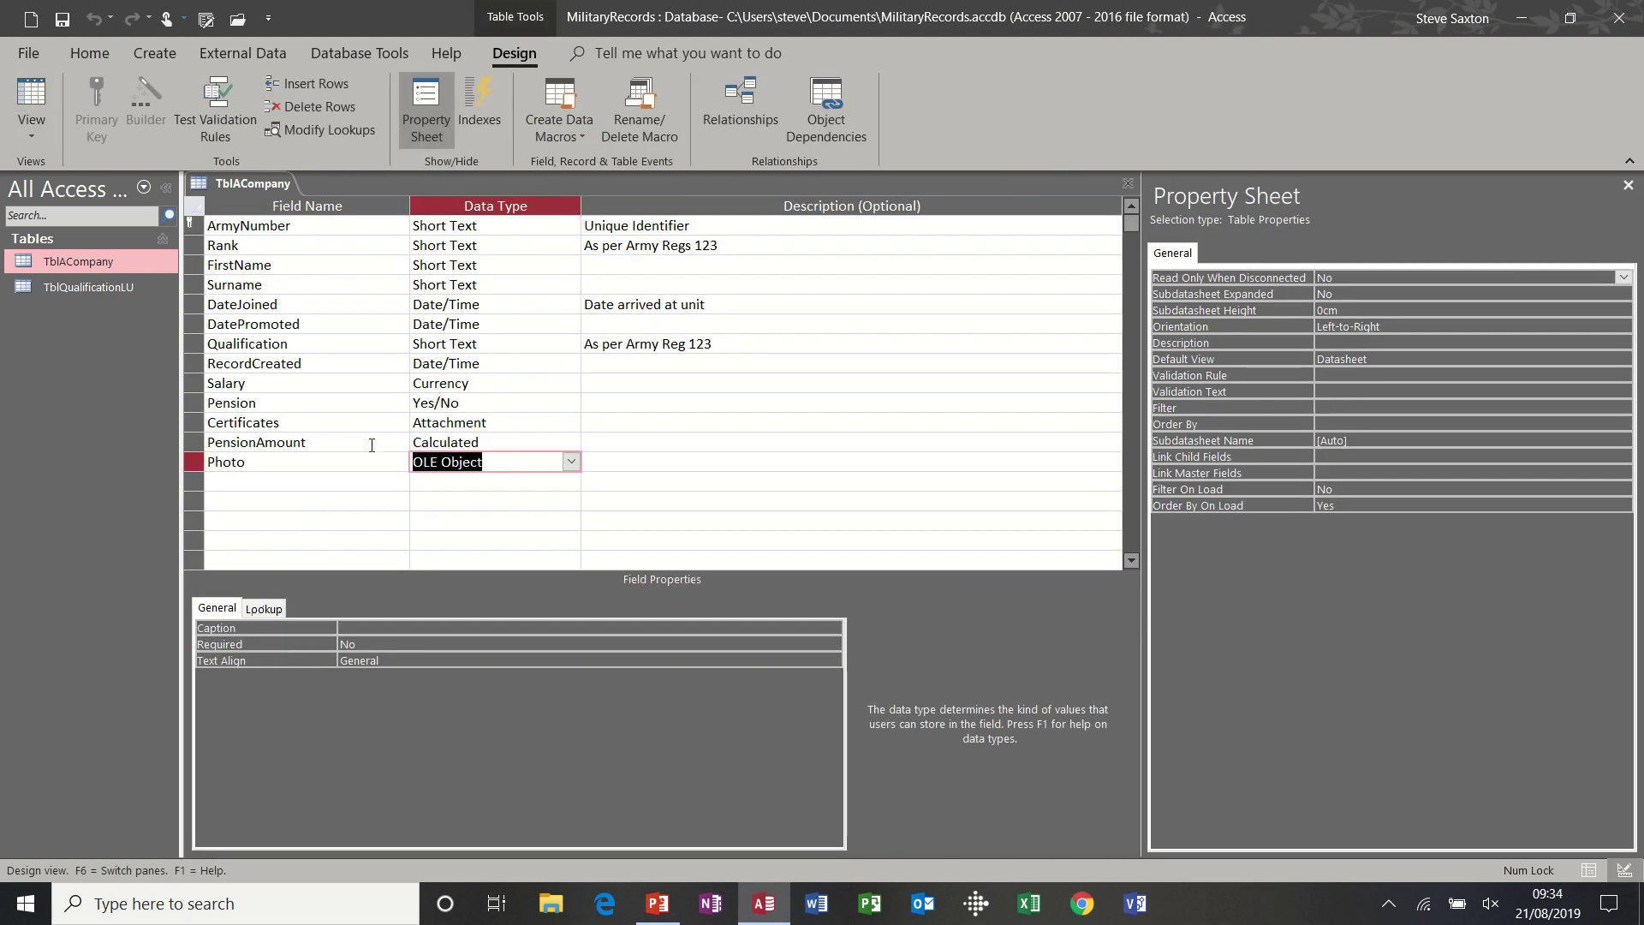
{"action": "left_click", "coordinate": [525, 482]}
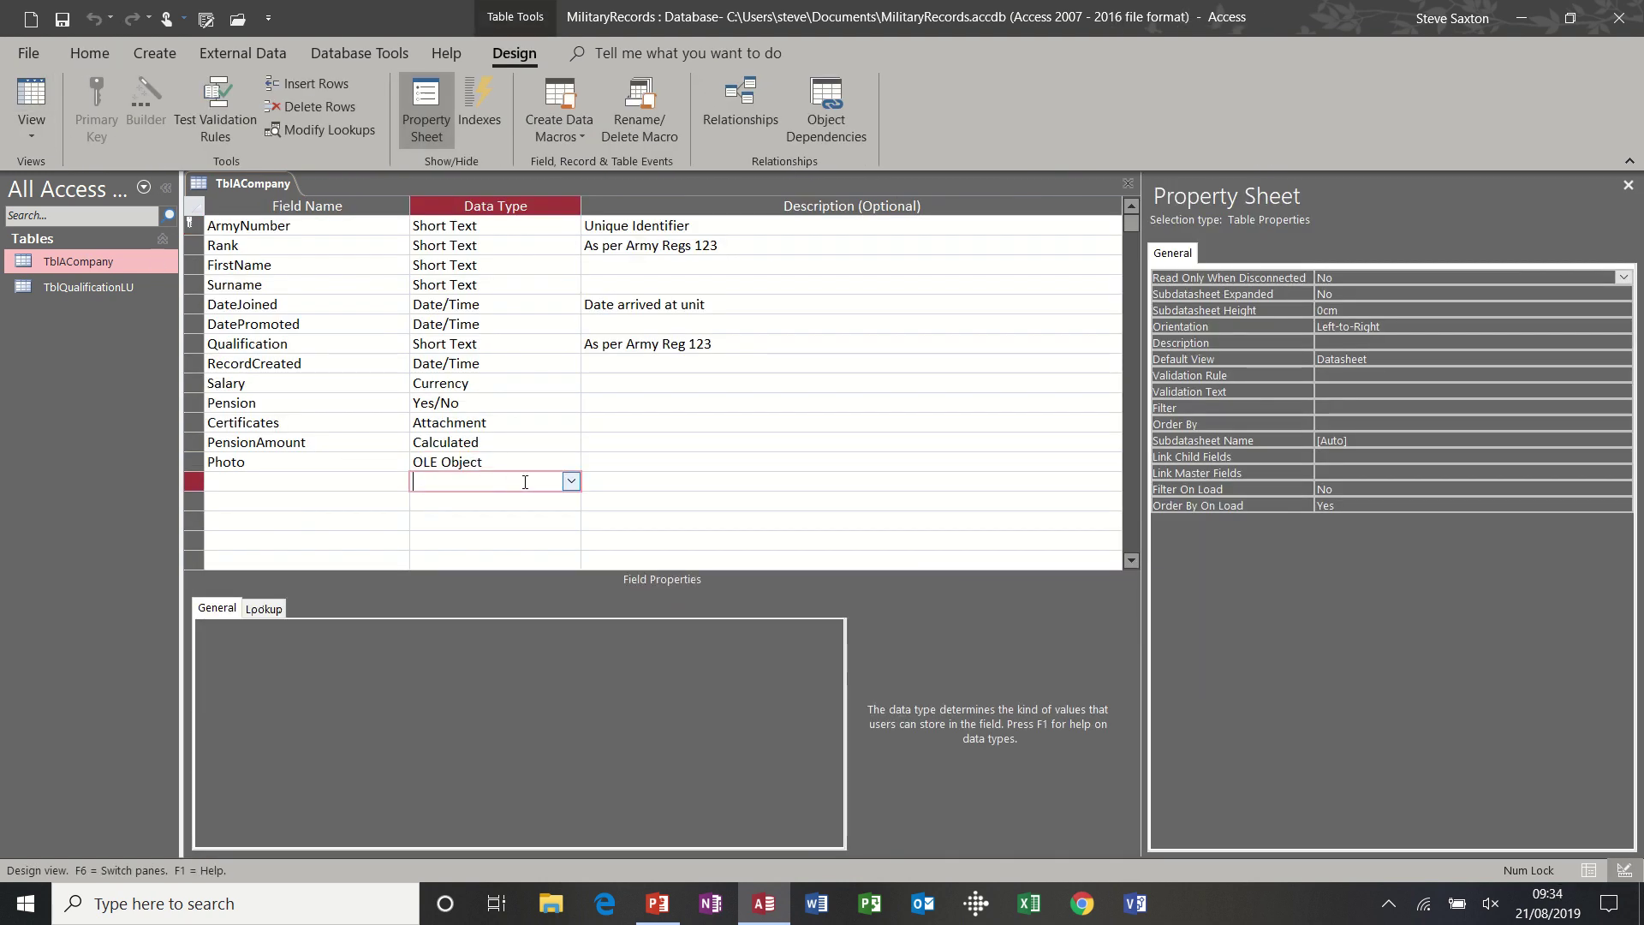
{"action": "left_click", "coordinate": [569, 482]}
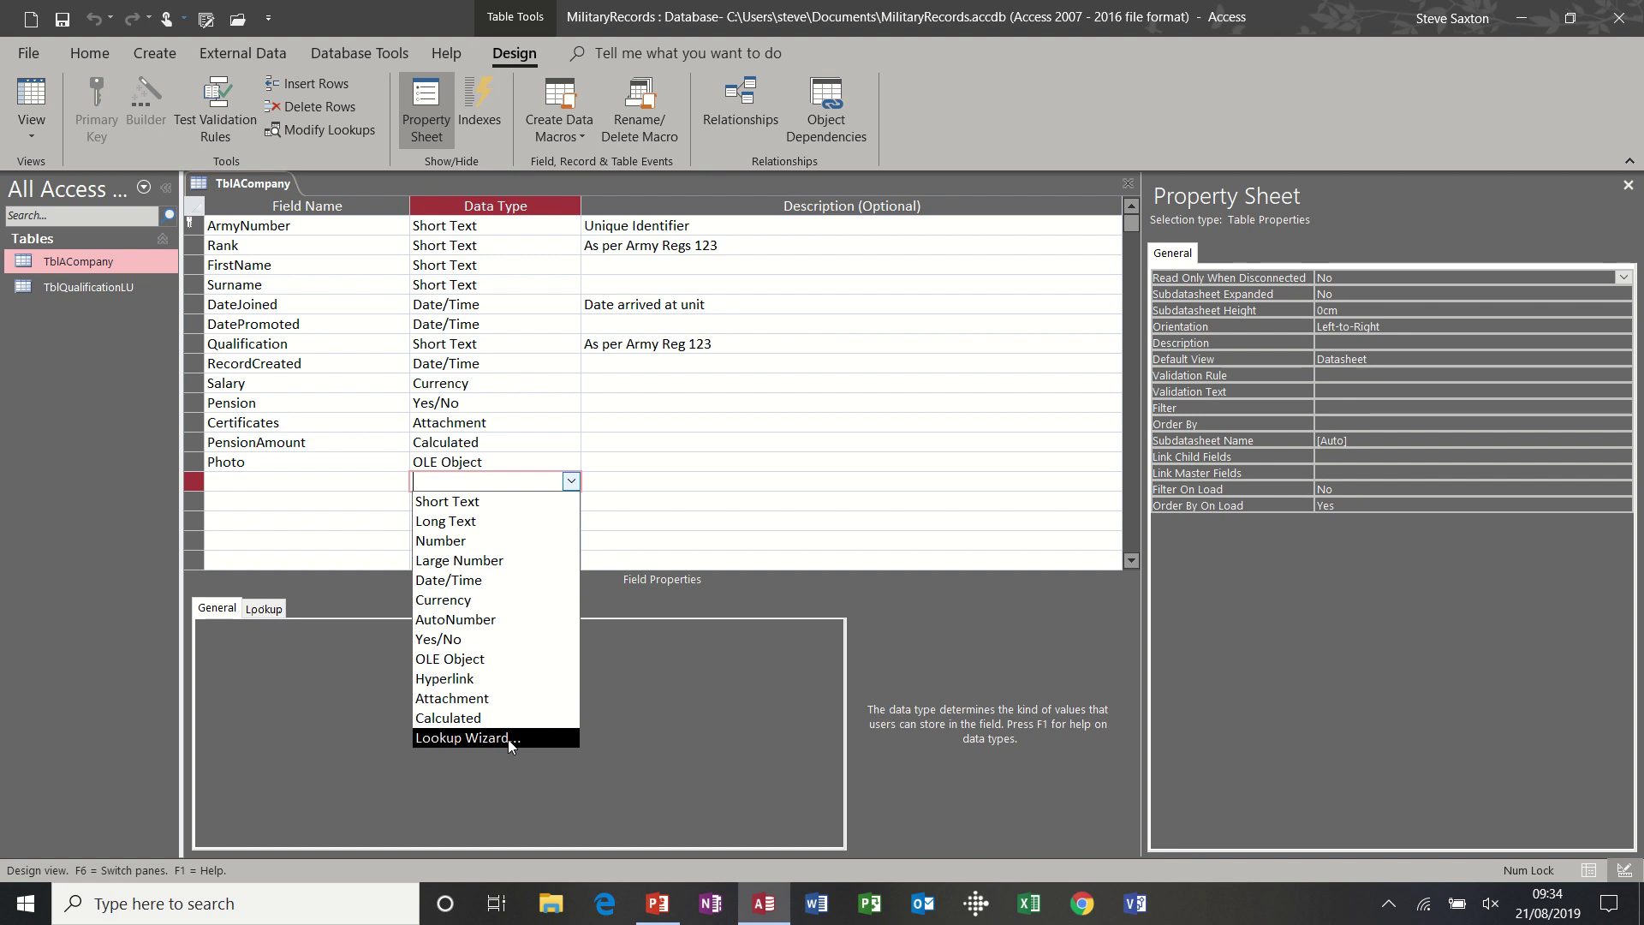
{"action": "left_click", "coordinate": [524, 460]}
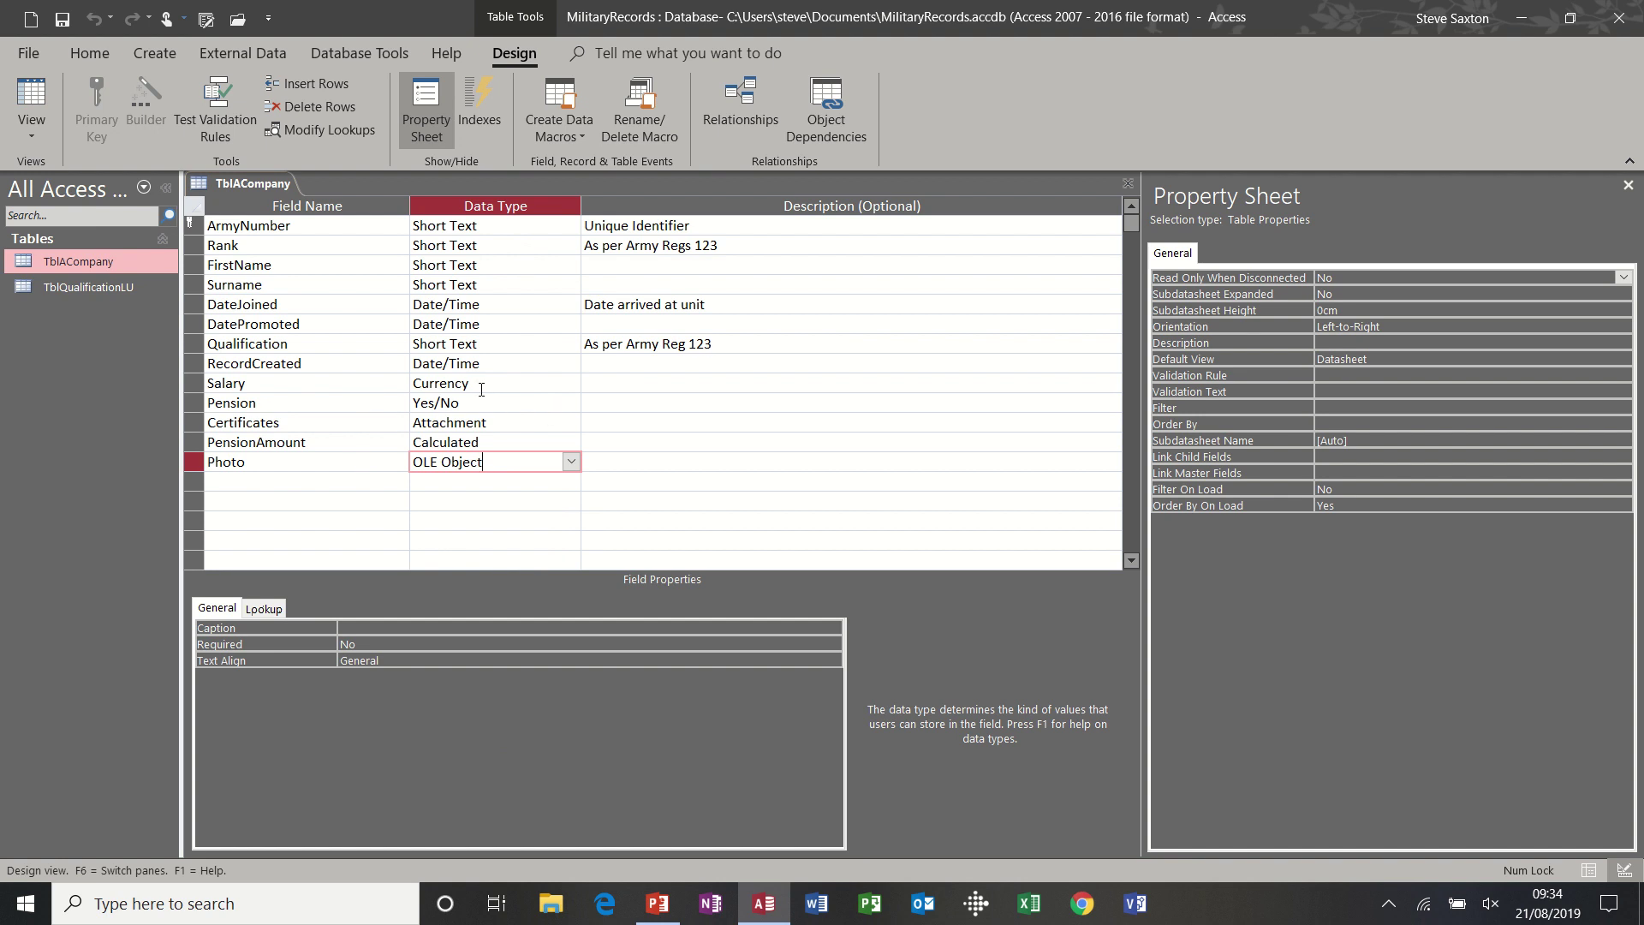
{"action": "left_click", "coordinate": [492, 304]}
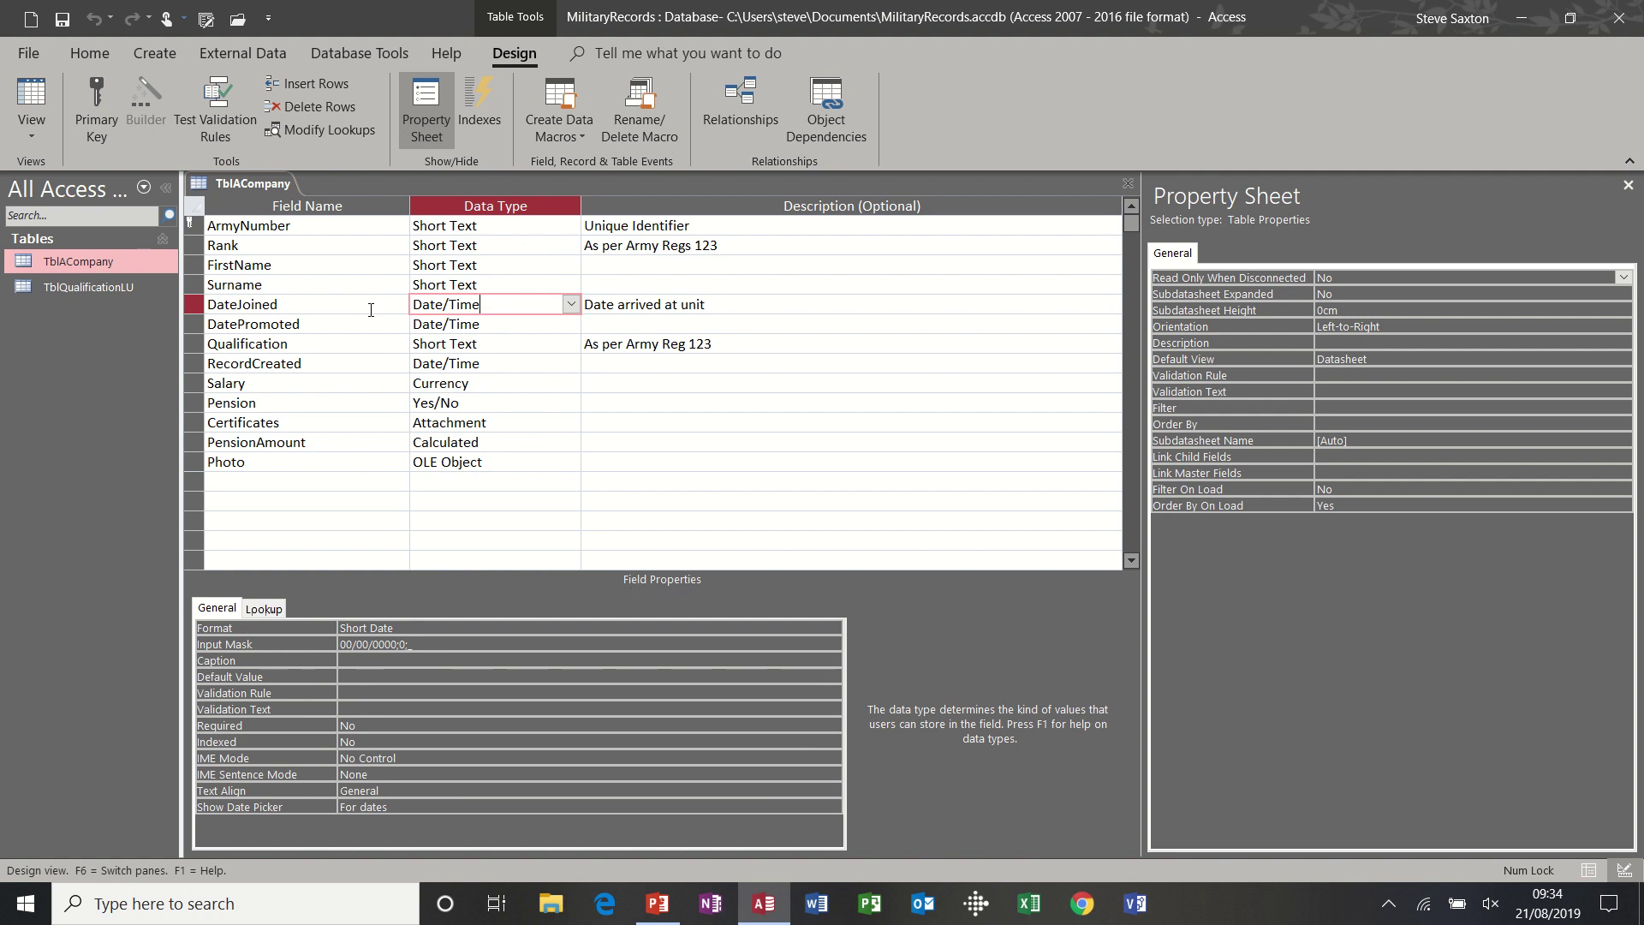
{"action": "left_click", "coordinate": [363, 693]}
{"action": "left_click", "coordinate": [344, 324]}
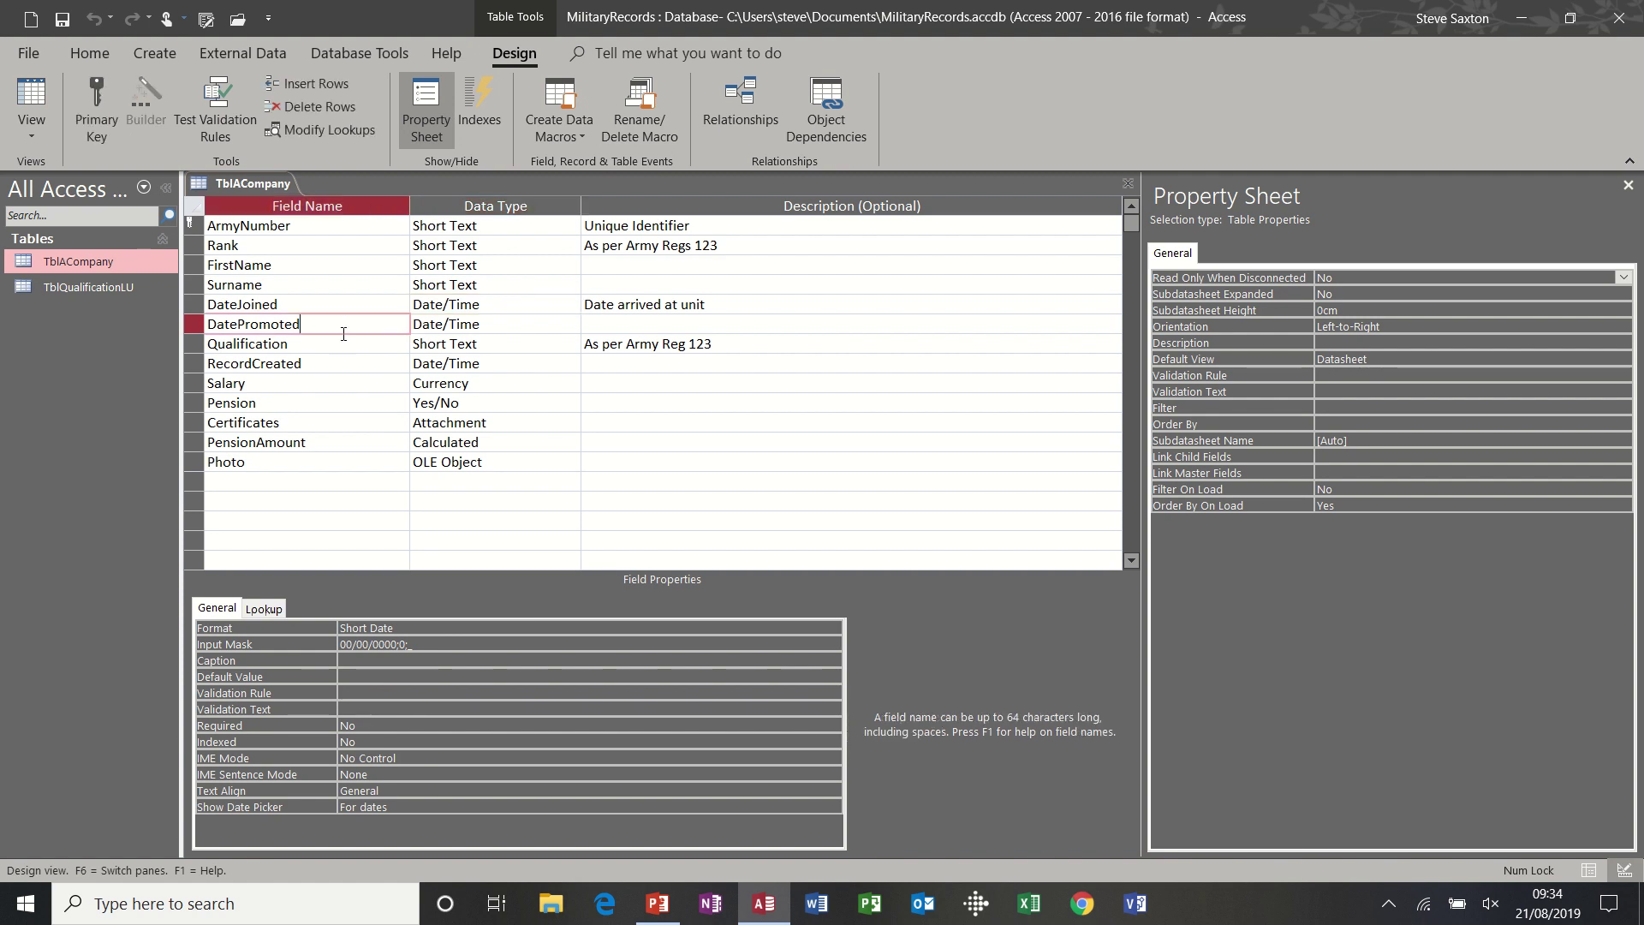
{"action": "left_click", "coordinate": [352, 694]}
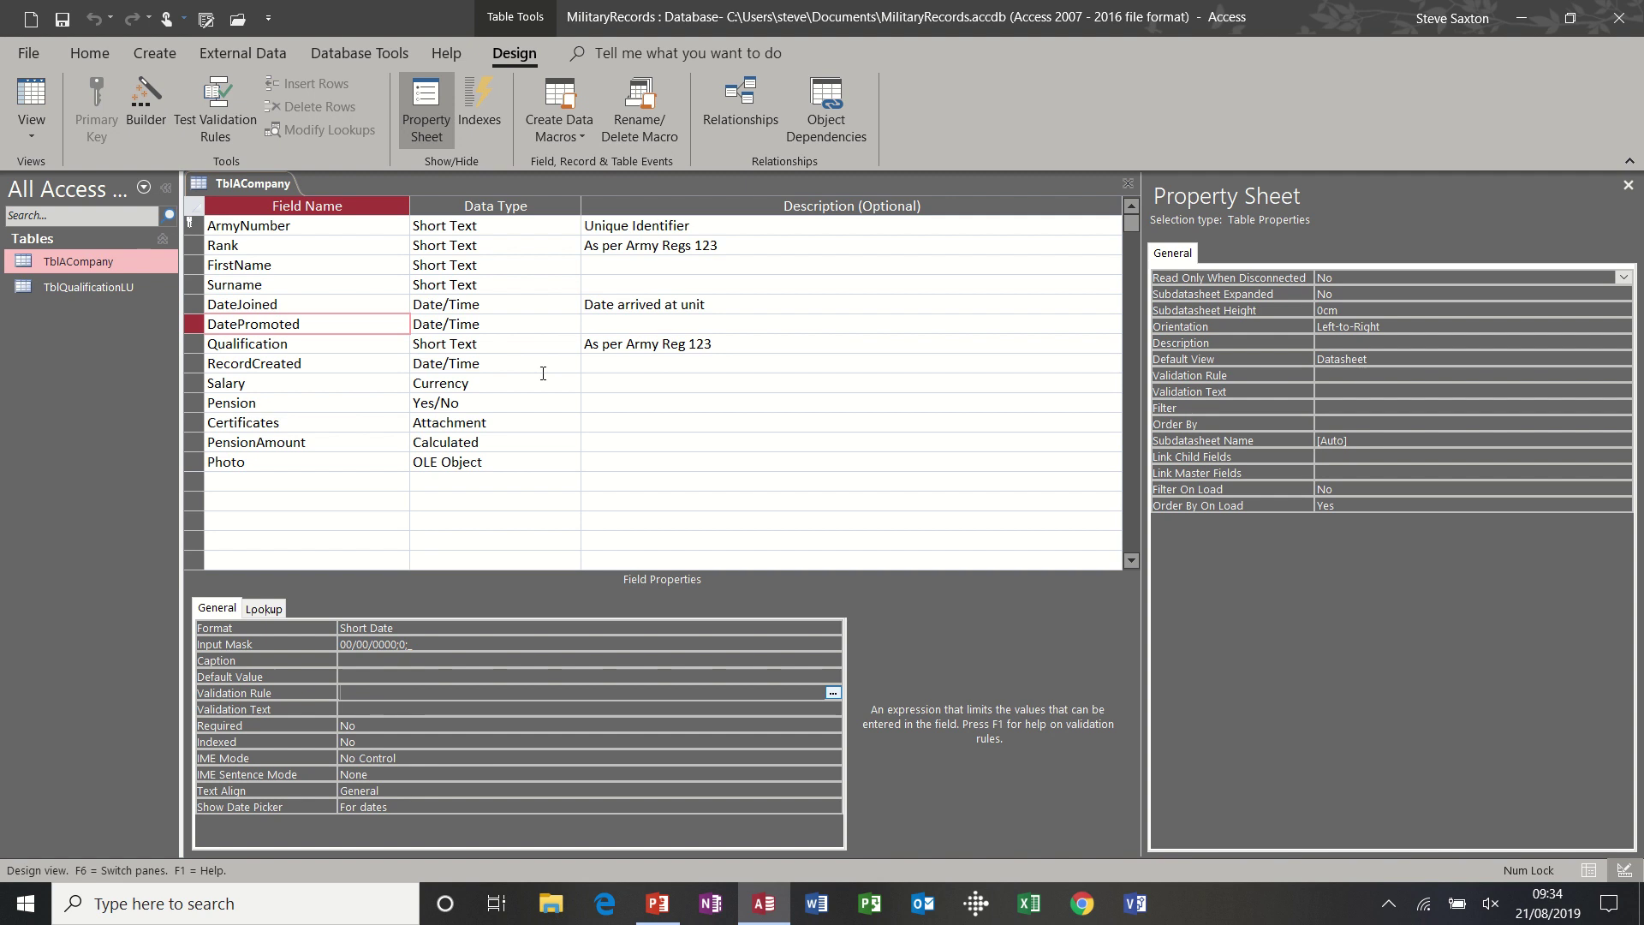
{"action": "left_click", "coordinate": [1628, 185]}
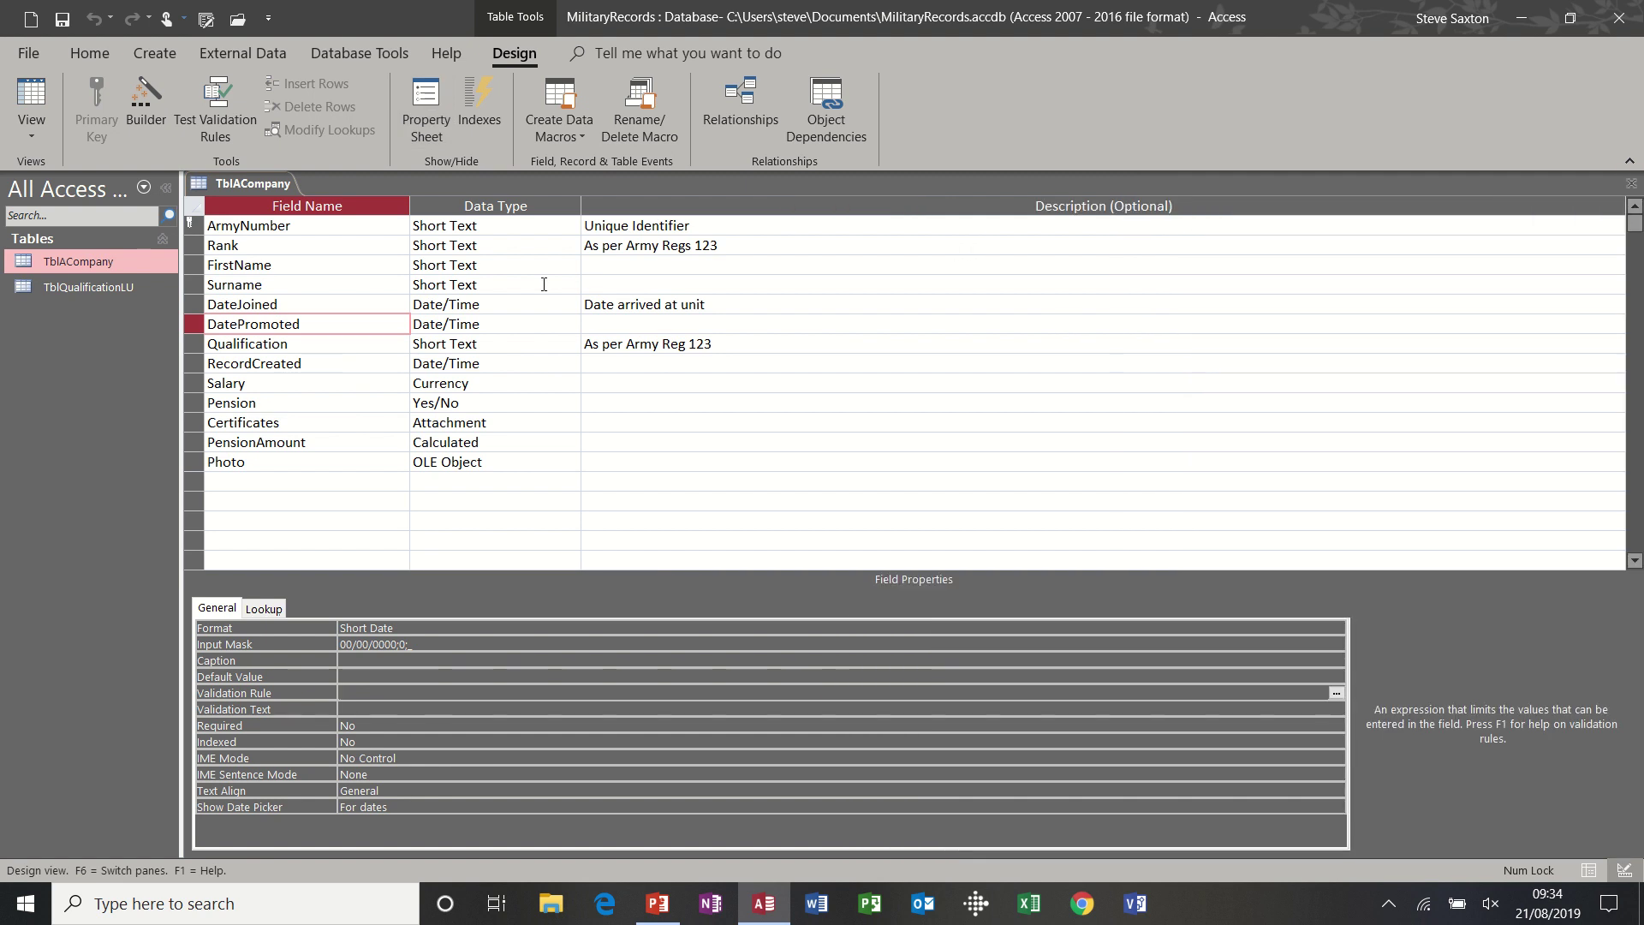
{"action": "left_click", "coordinate": [433, 105]}
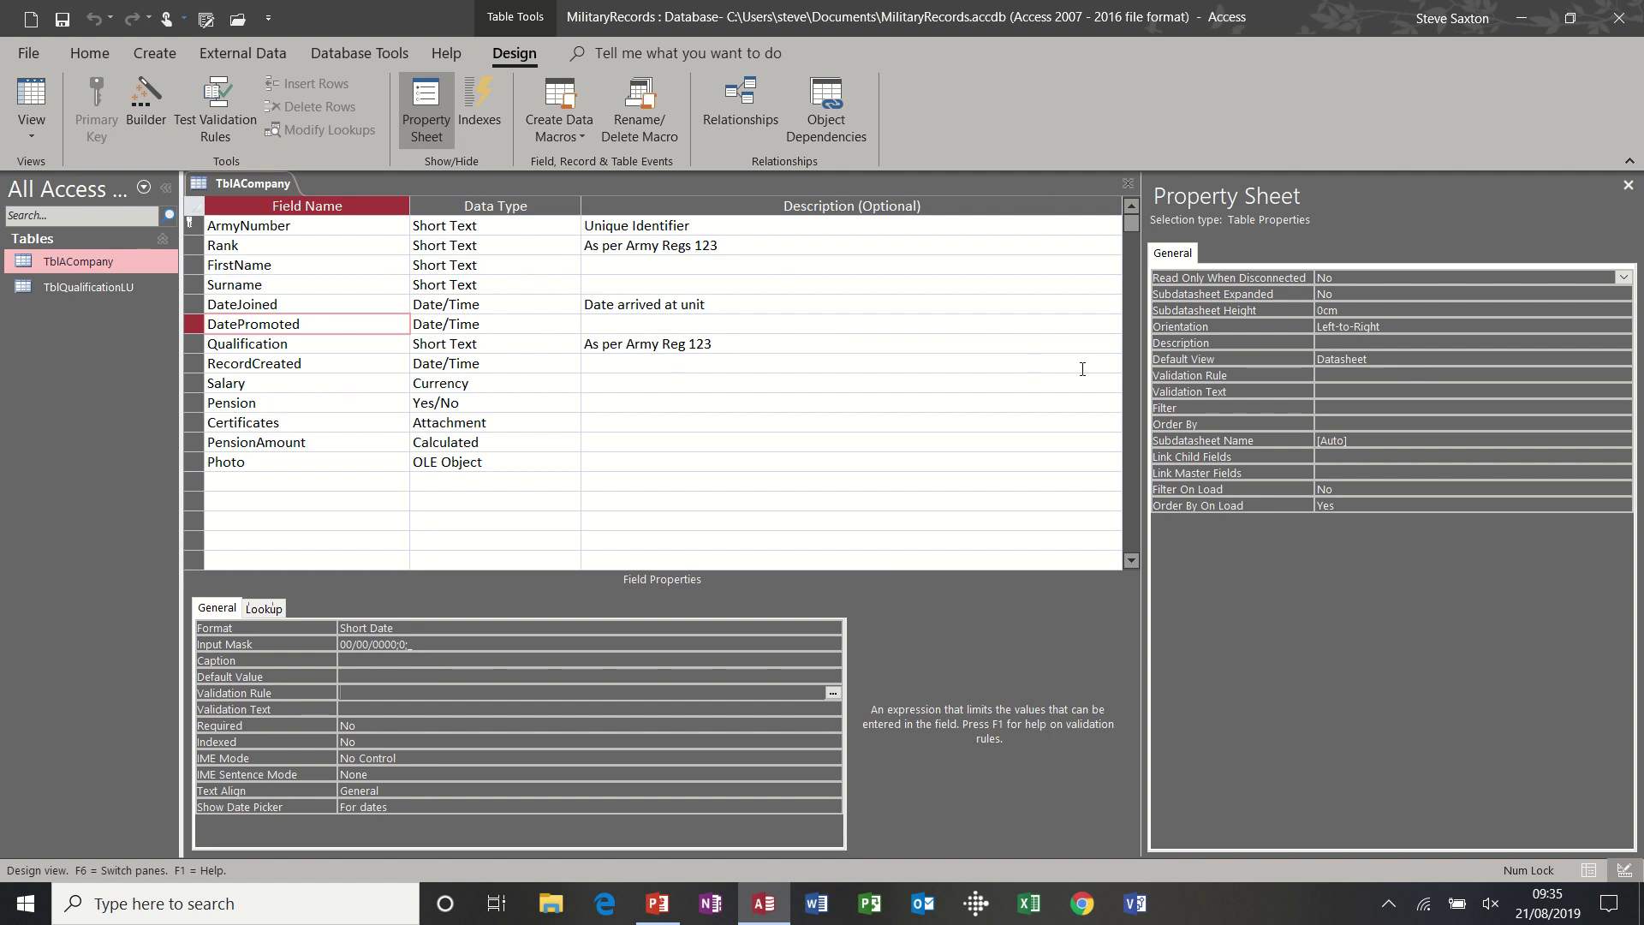
{"action": "left_click", "coordinate": [1341, 375]}
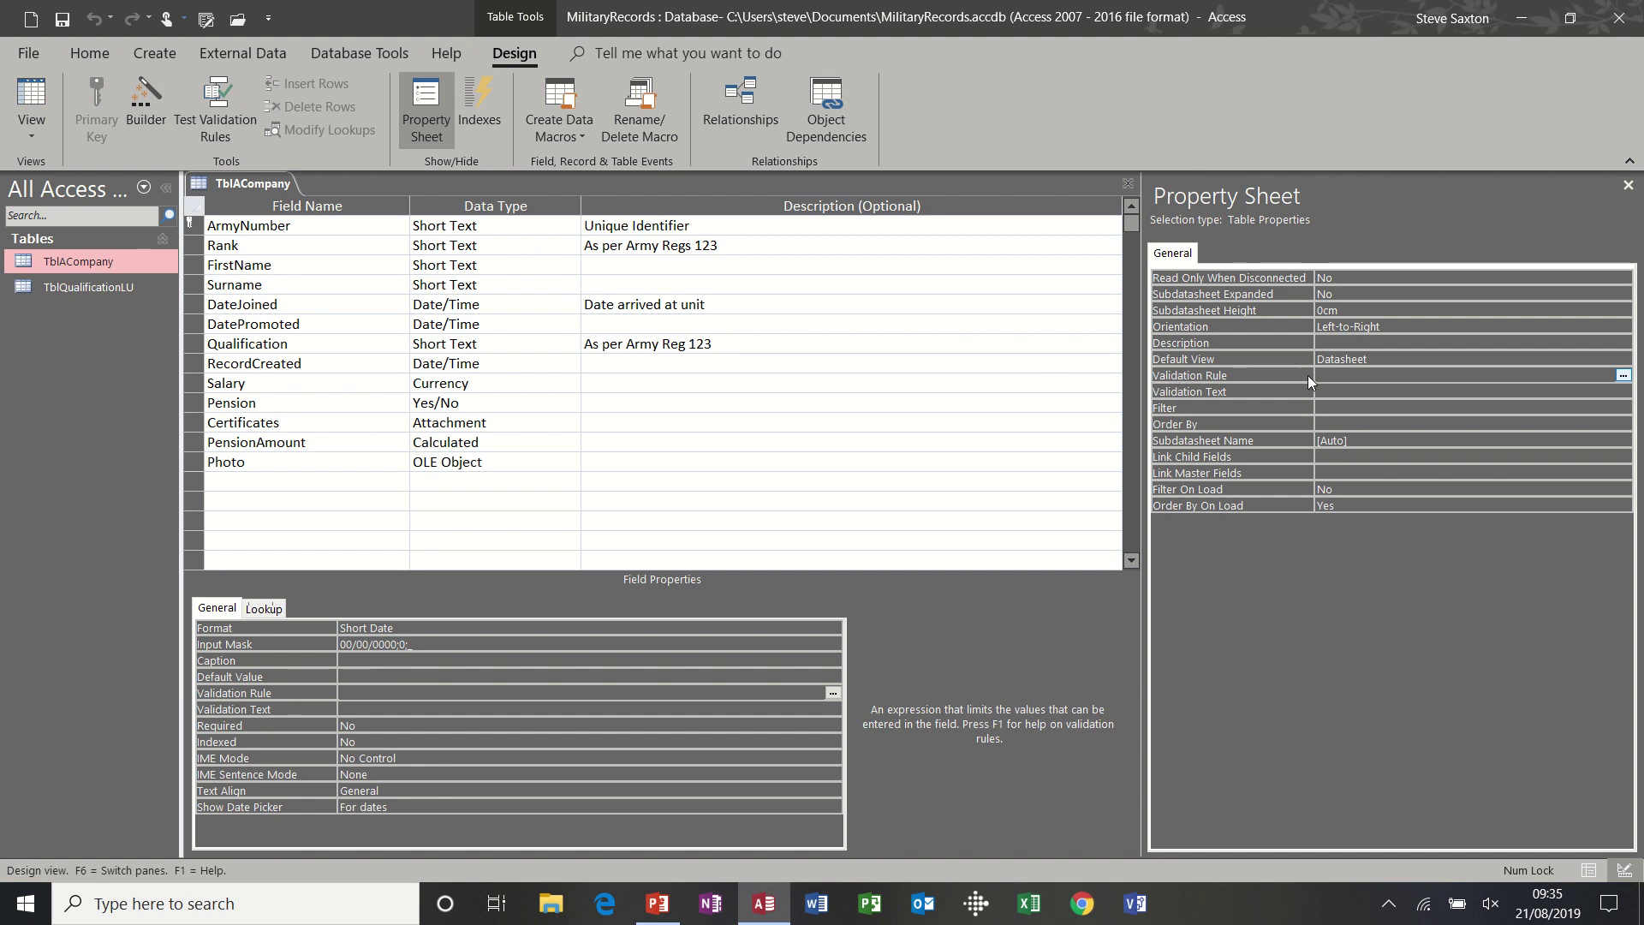
- Build the table rule [DatePromoted]>[DateJoined], save, and test existing data against it
{"action": "left_click", "coordinate": [1624, 376]}
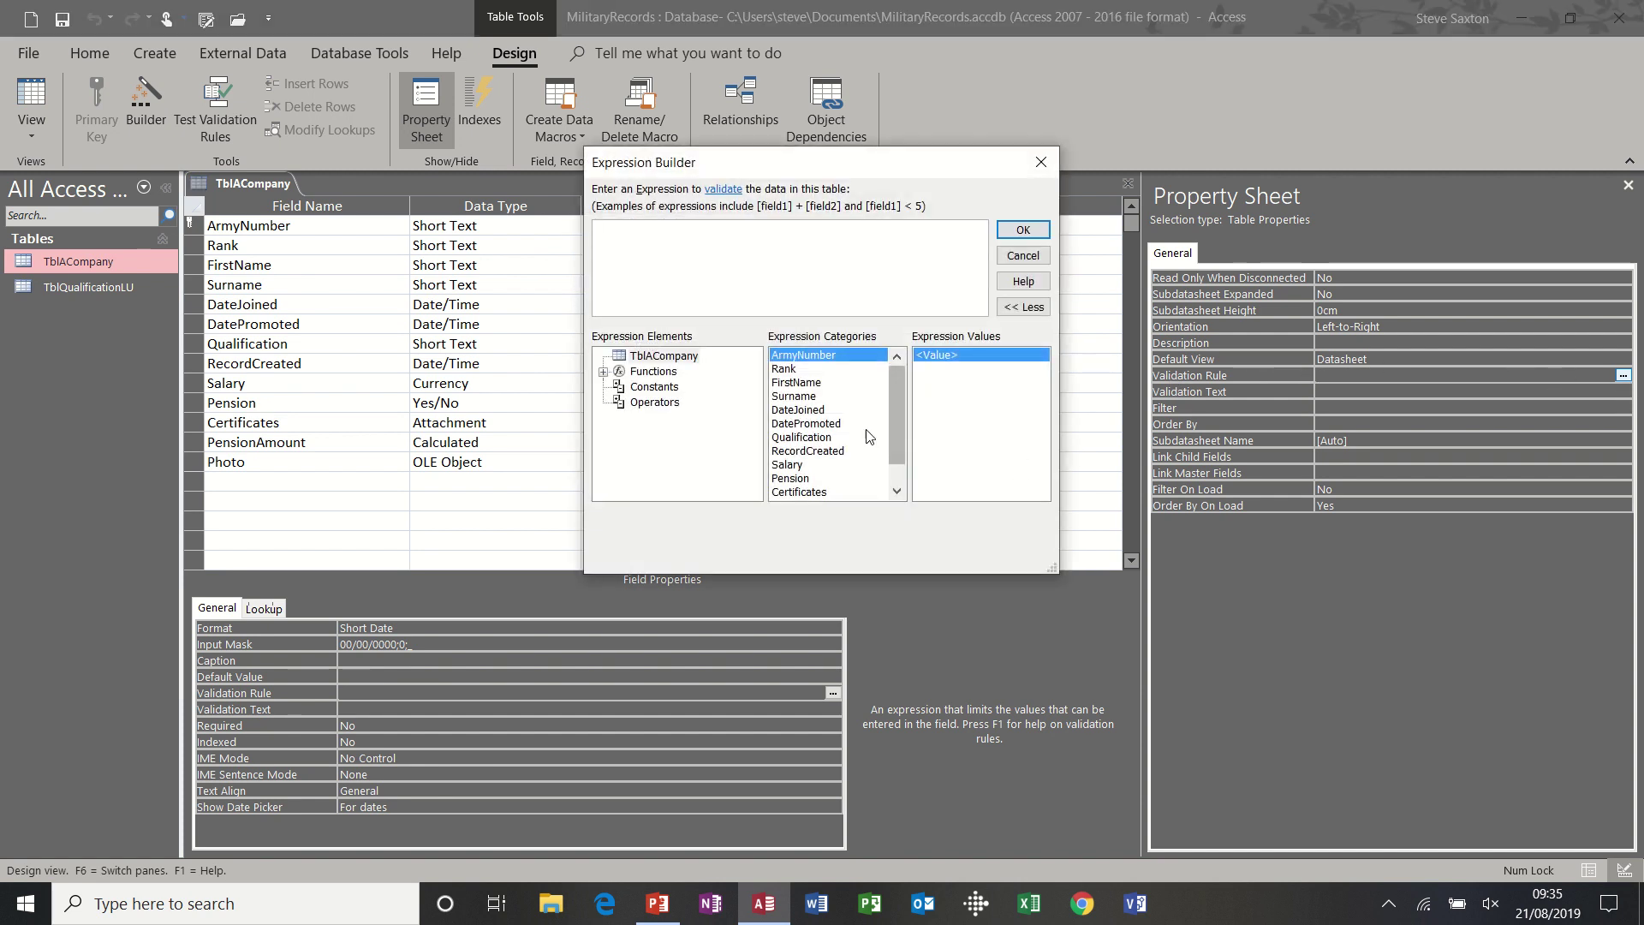
{"action": "double_click", "coordinate": [814, 424]}
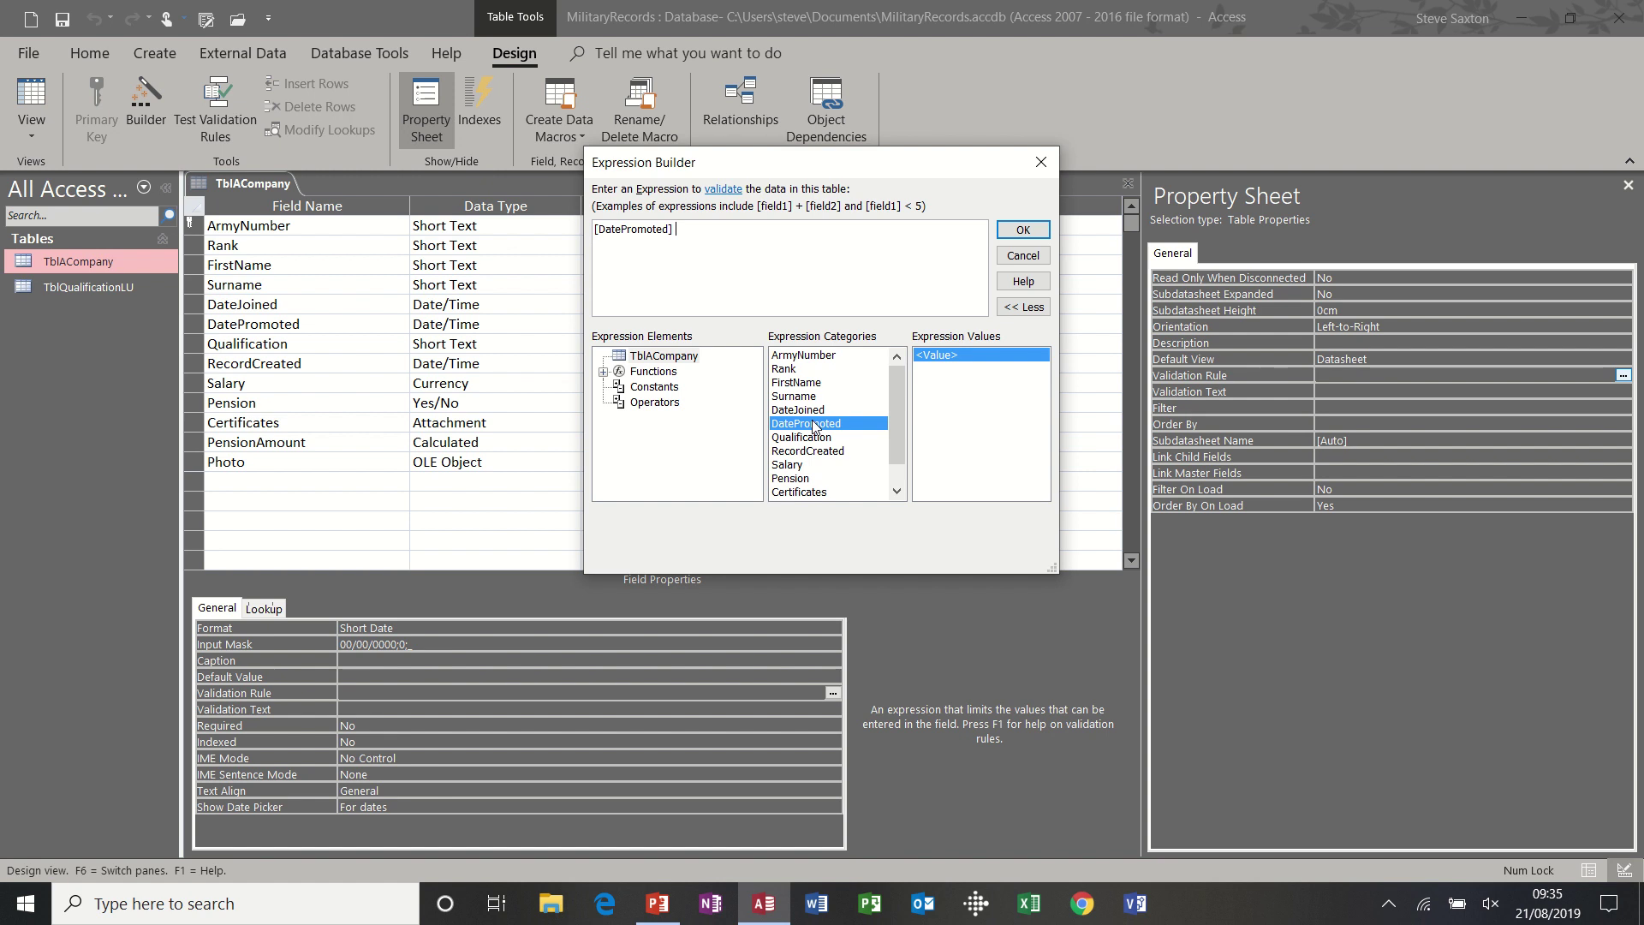
{"action": "type", "text": ">"}
{"action": "double_click", "coordinate": [814, 410]}
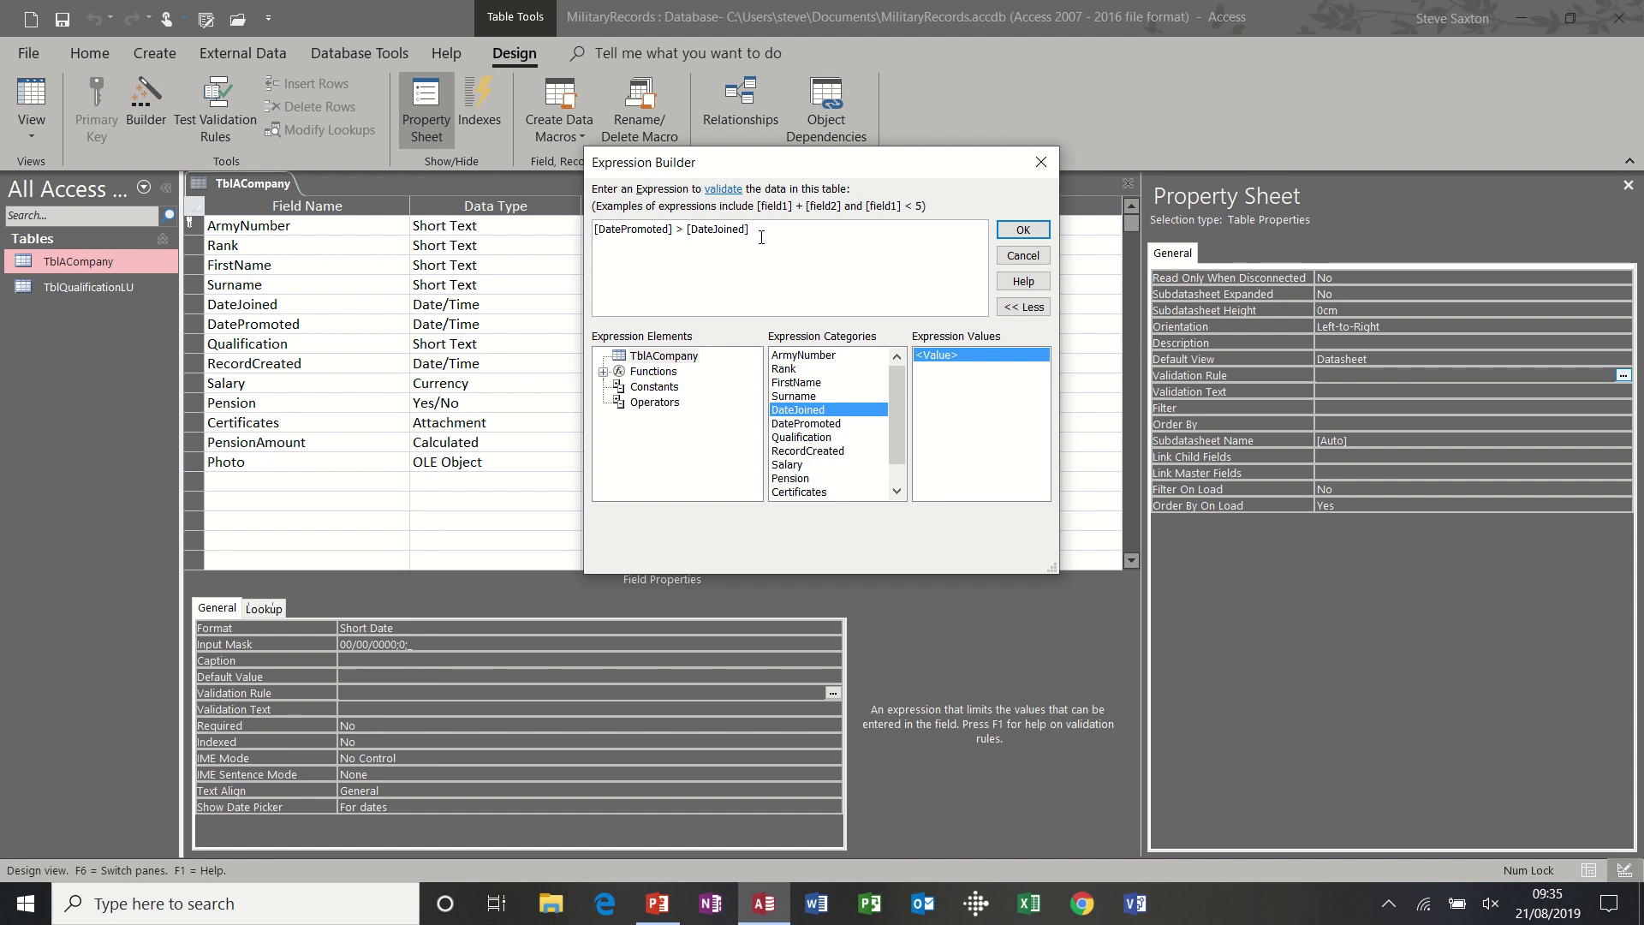
{"action": "left_click", "coordinate": [1019, 228]}
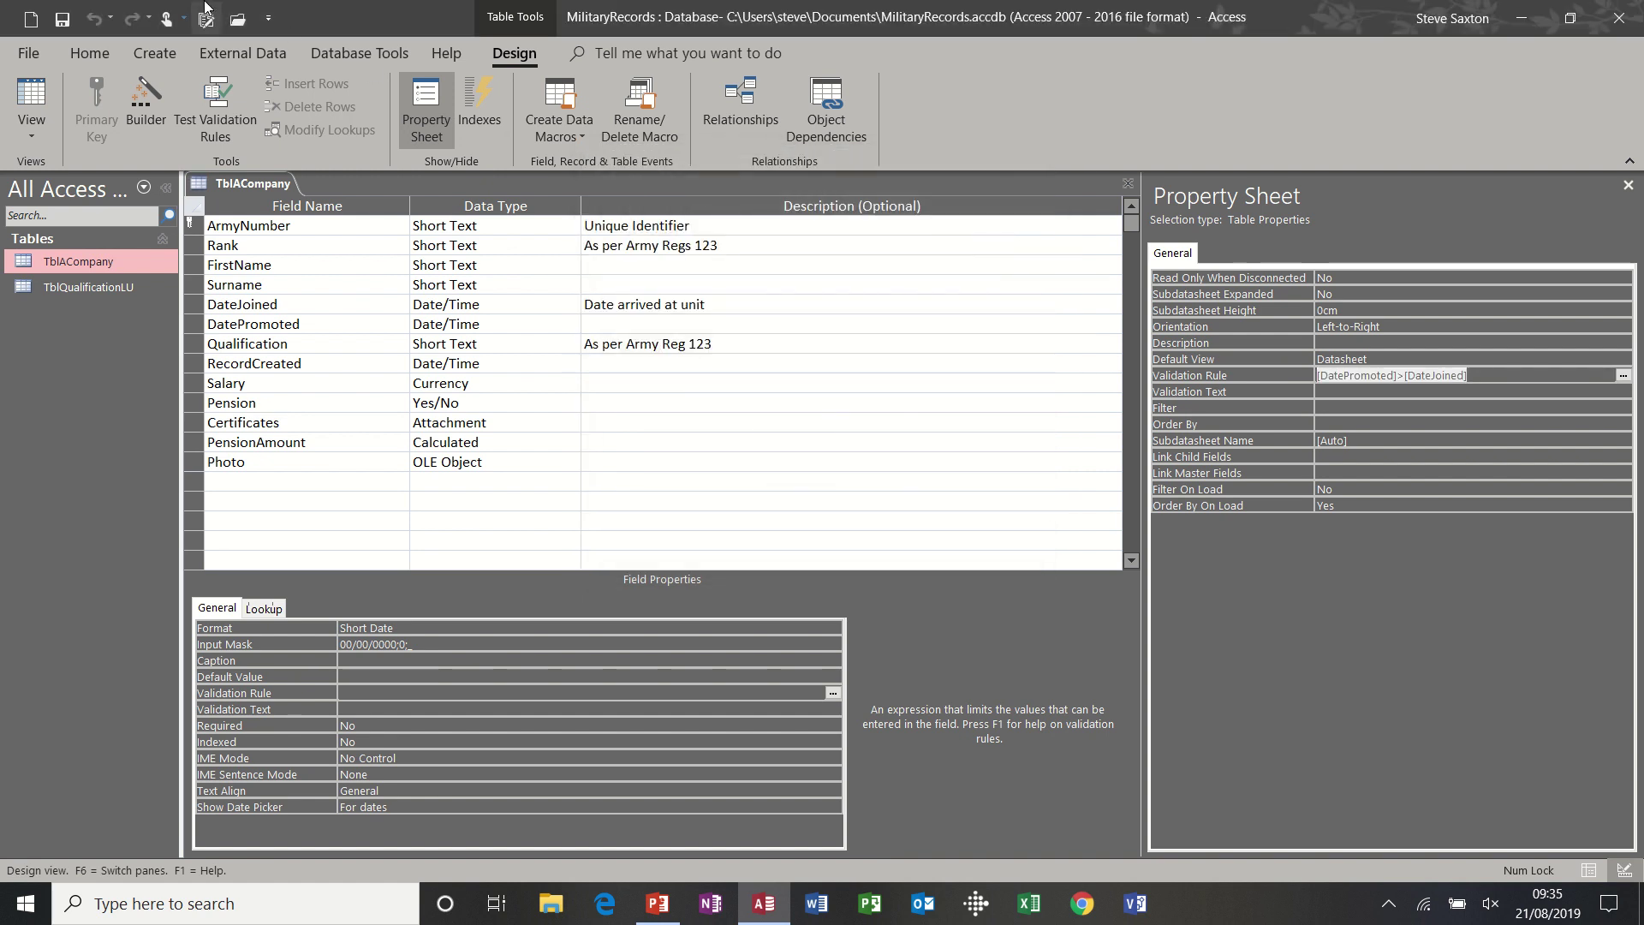
{"action": "left_click", "coordinate": [63, 20]}
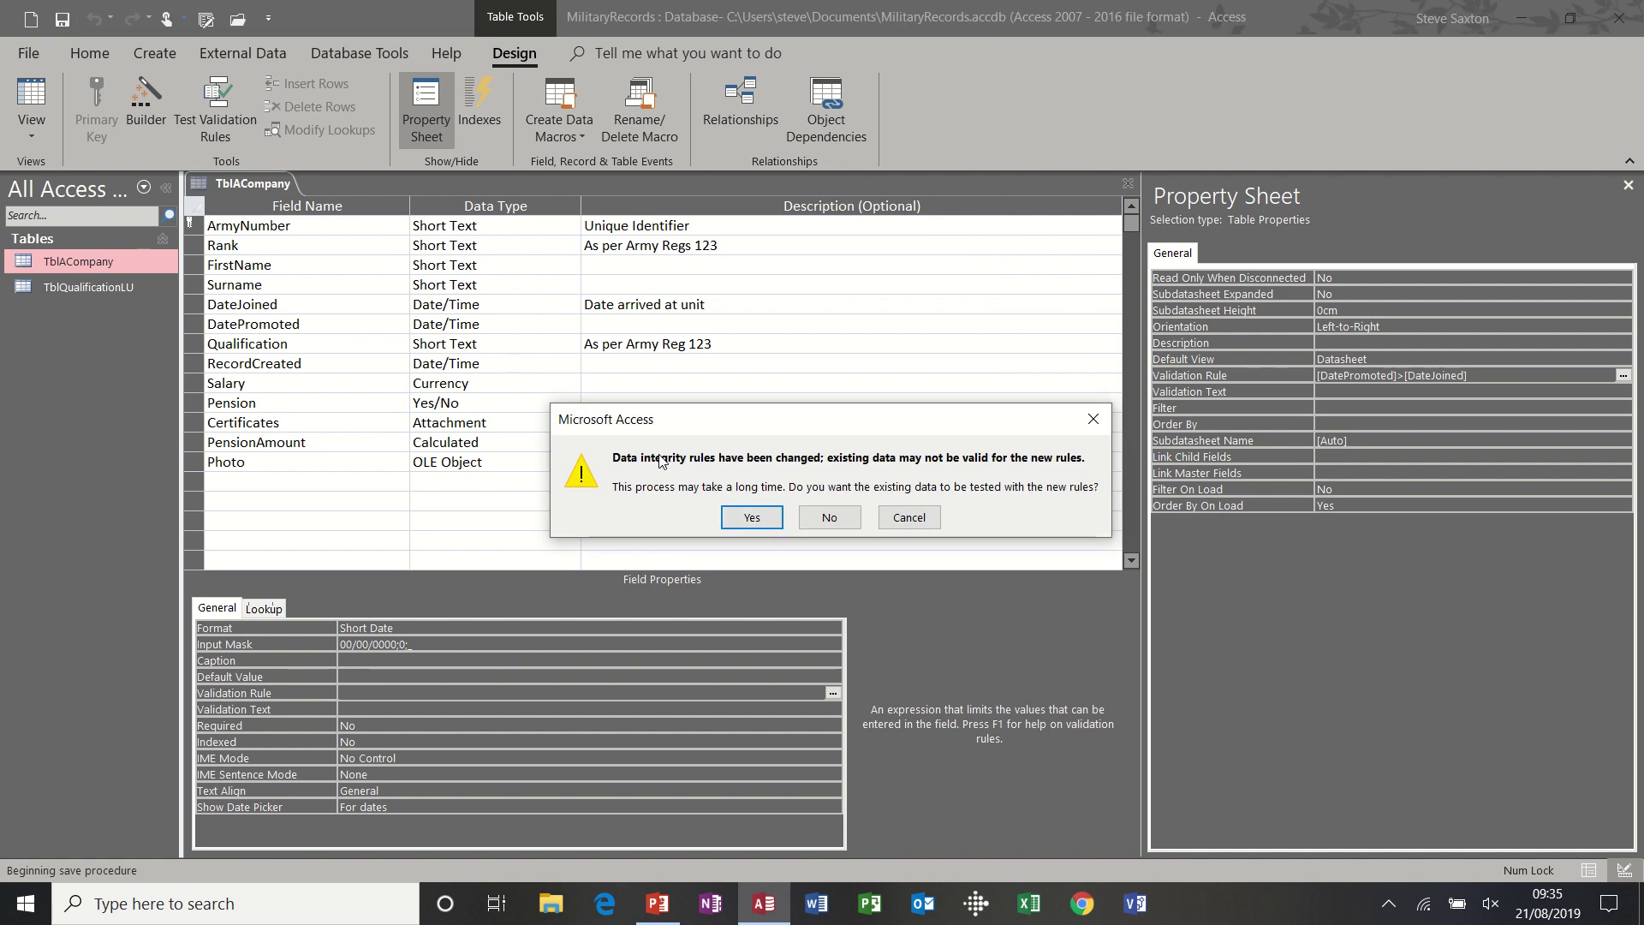
{"action": "left_click", "coordinate": [753, 518]}
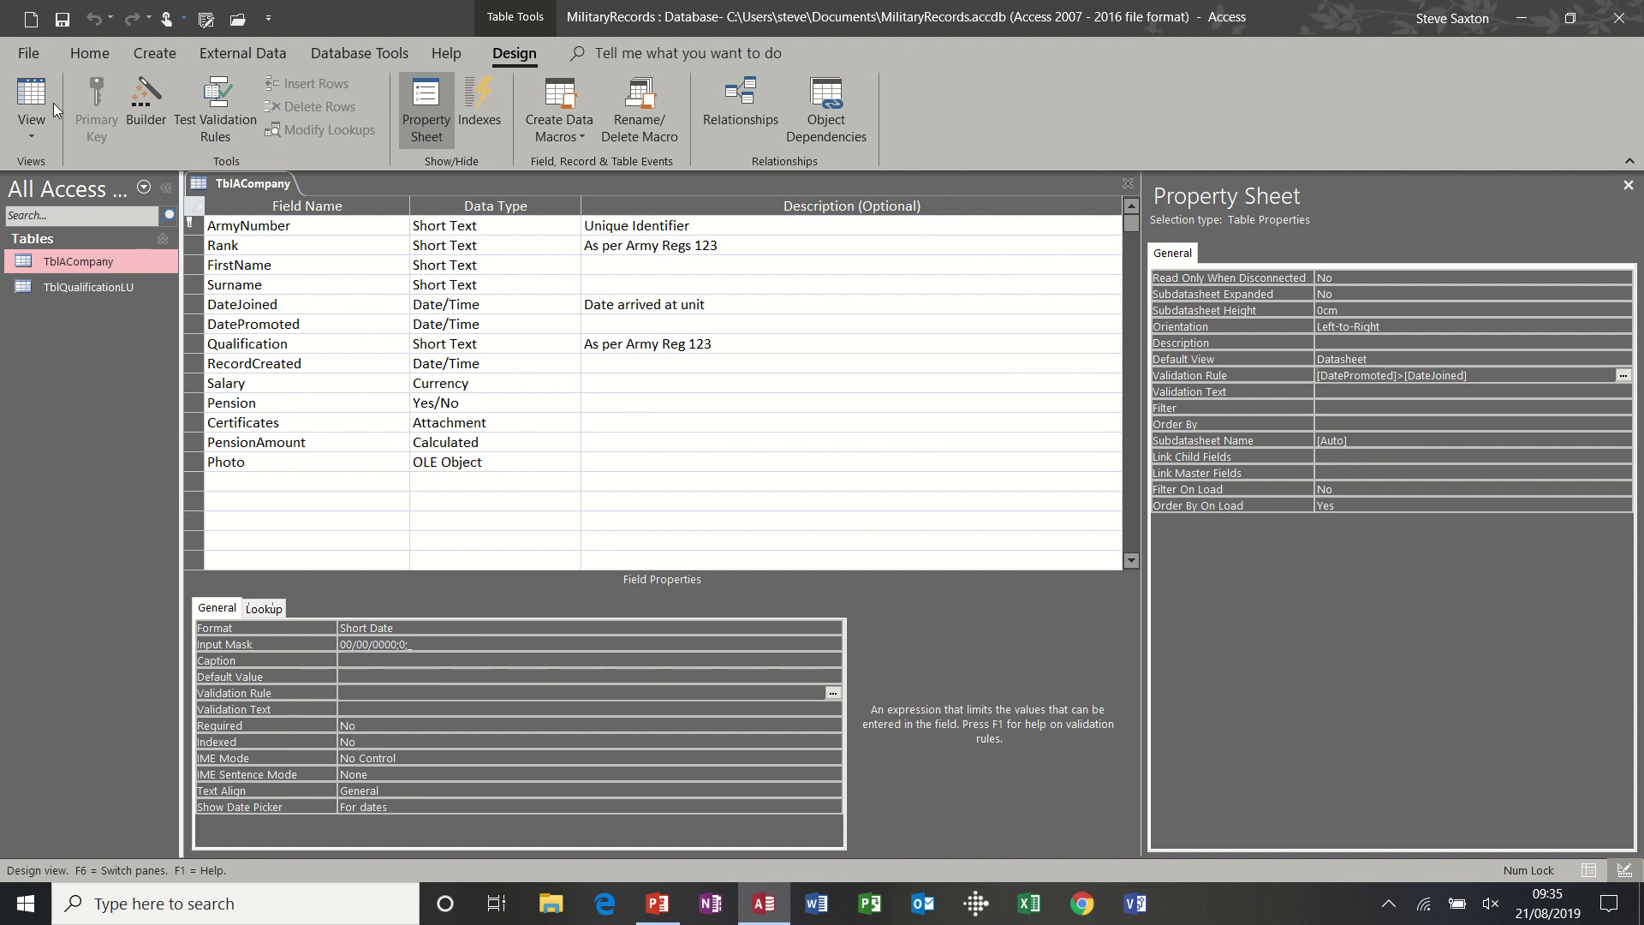
- Start record 125 in the datasheet, entering the employee's first name and surname
{"action": "left_click", "coordinate": [31, 94]}
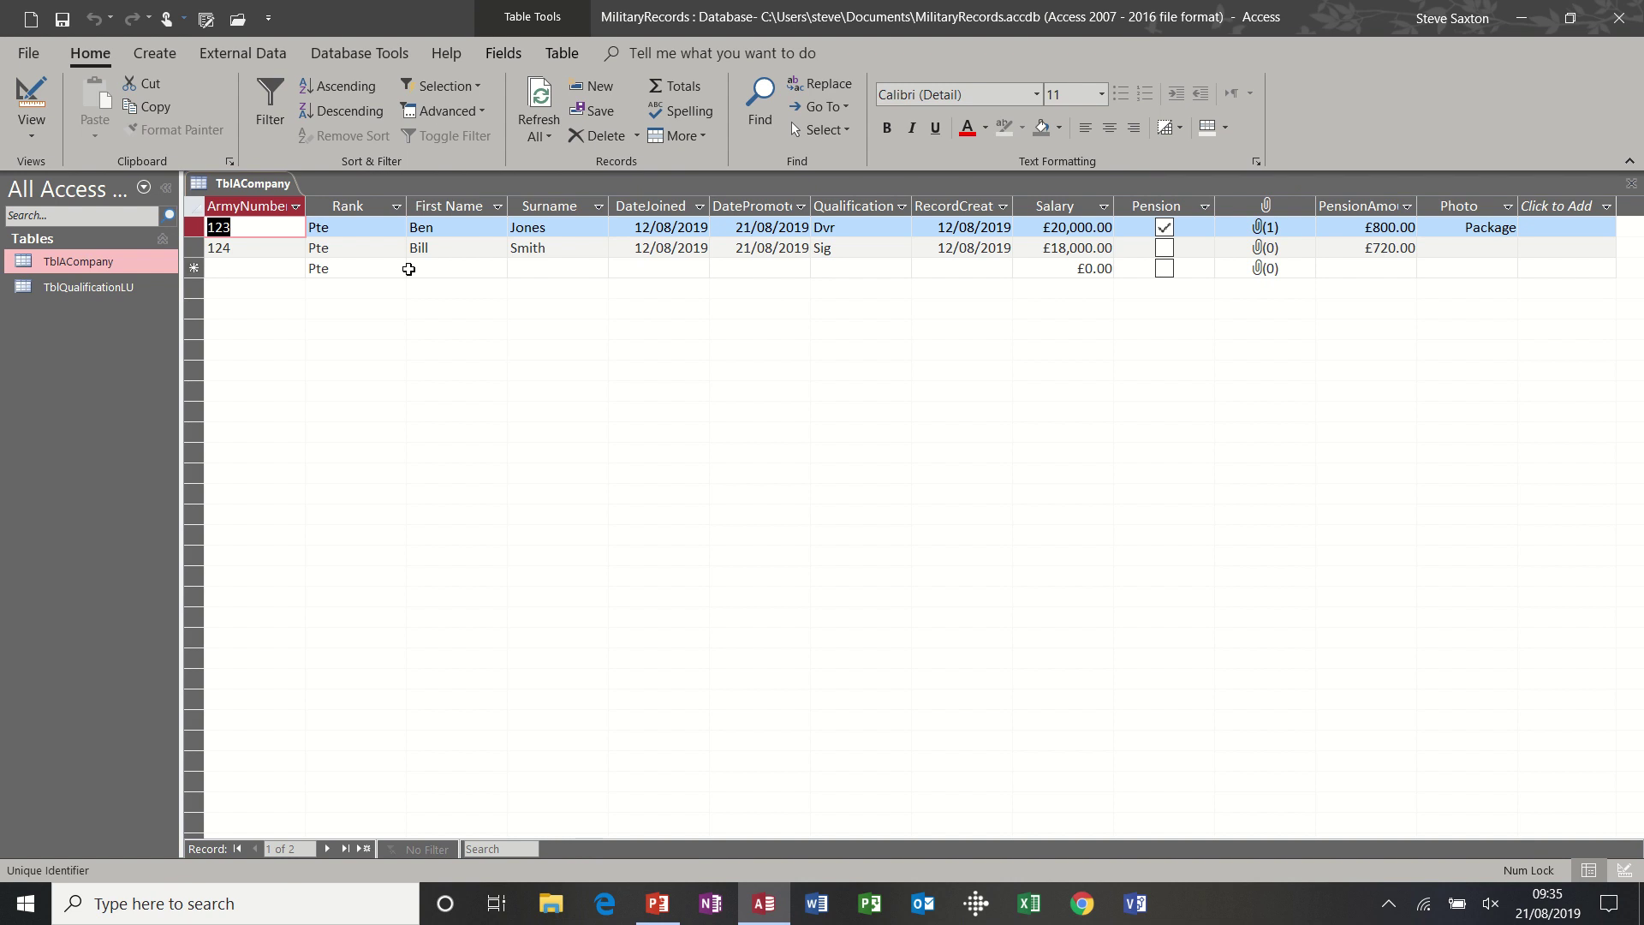
{"action": "left_click", "coordinate": [279, 267]}
{"action": "type", "text": "125"}
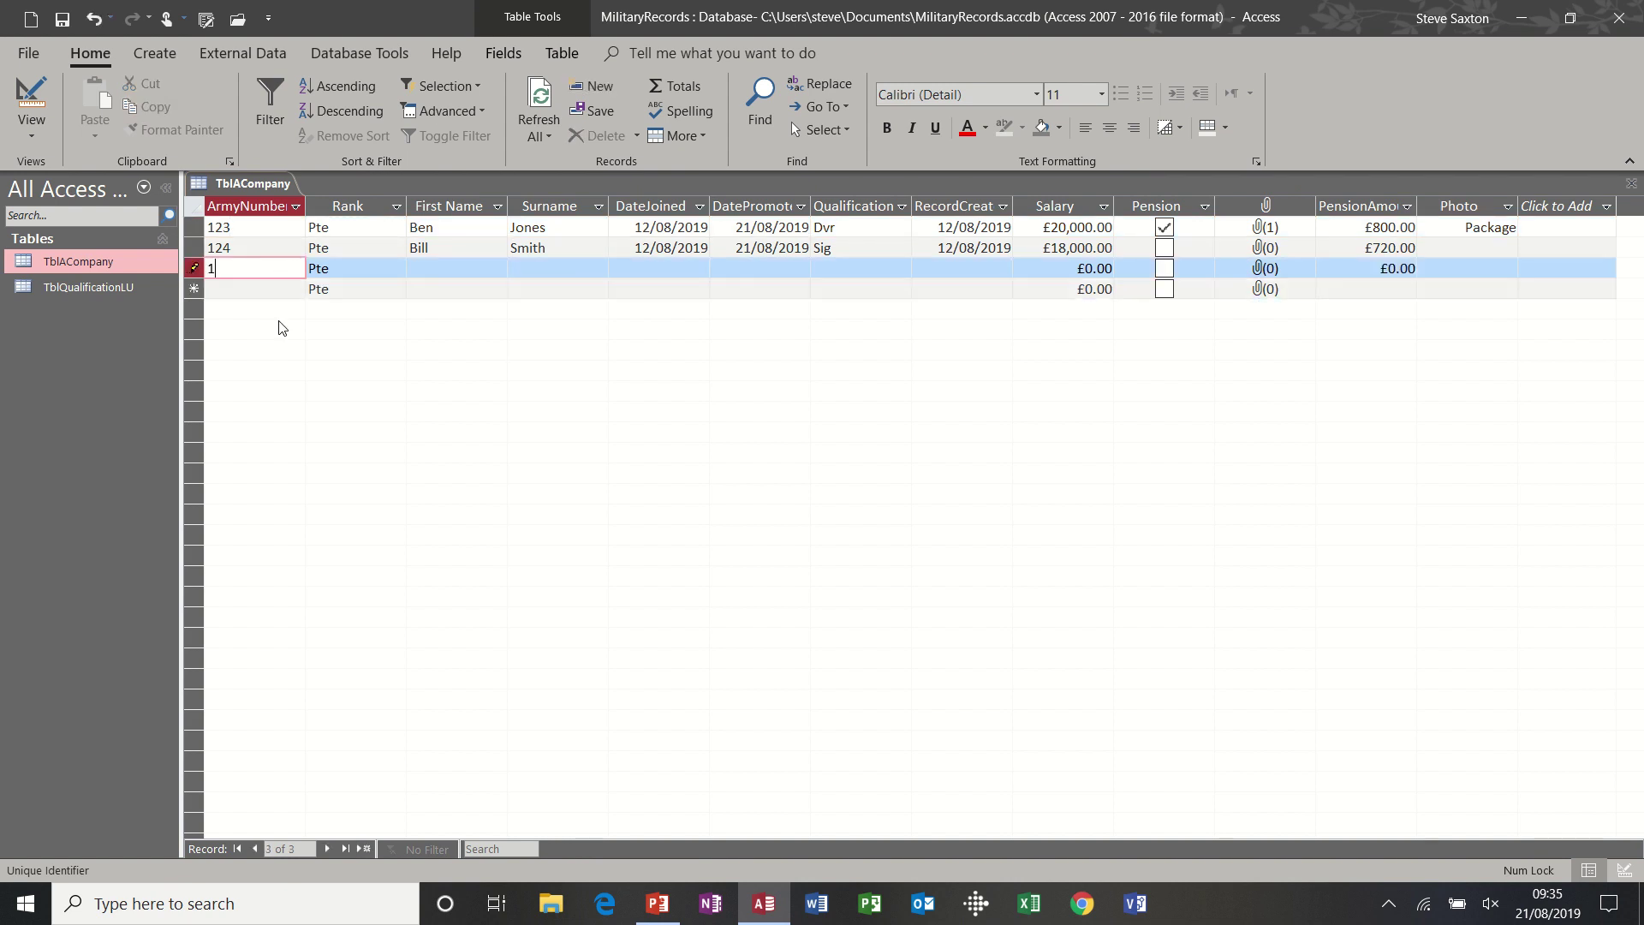
{"action": "key", "text": "Tab"}
{"action": "key", "text": "Tab"}
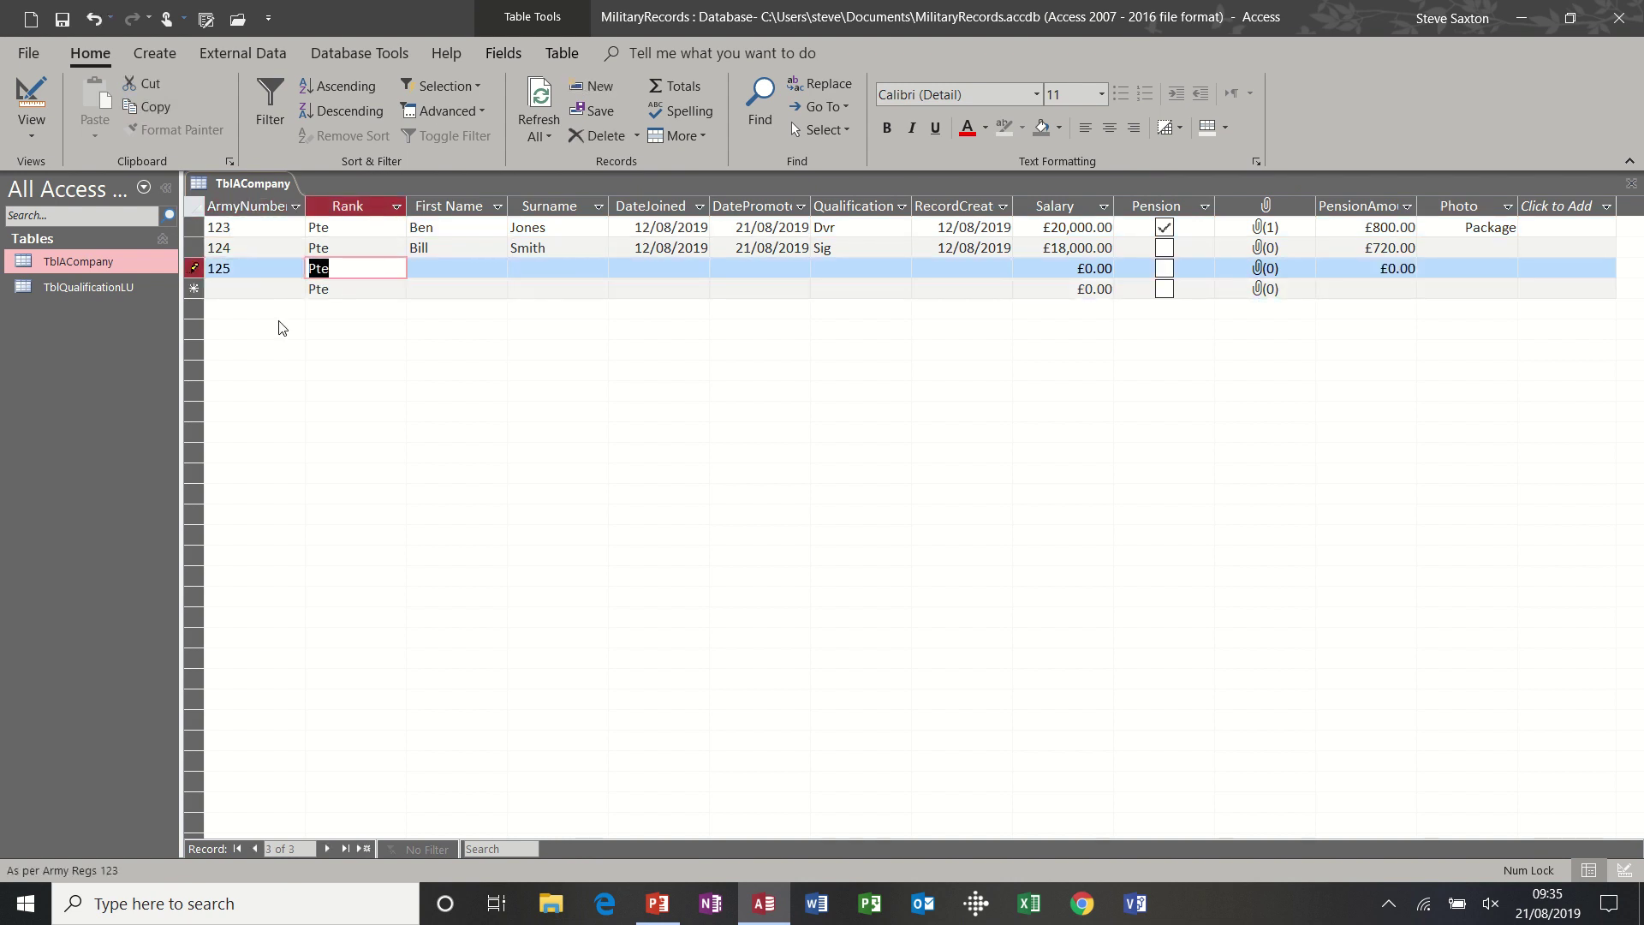
{"action": "type", "text": "John"}
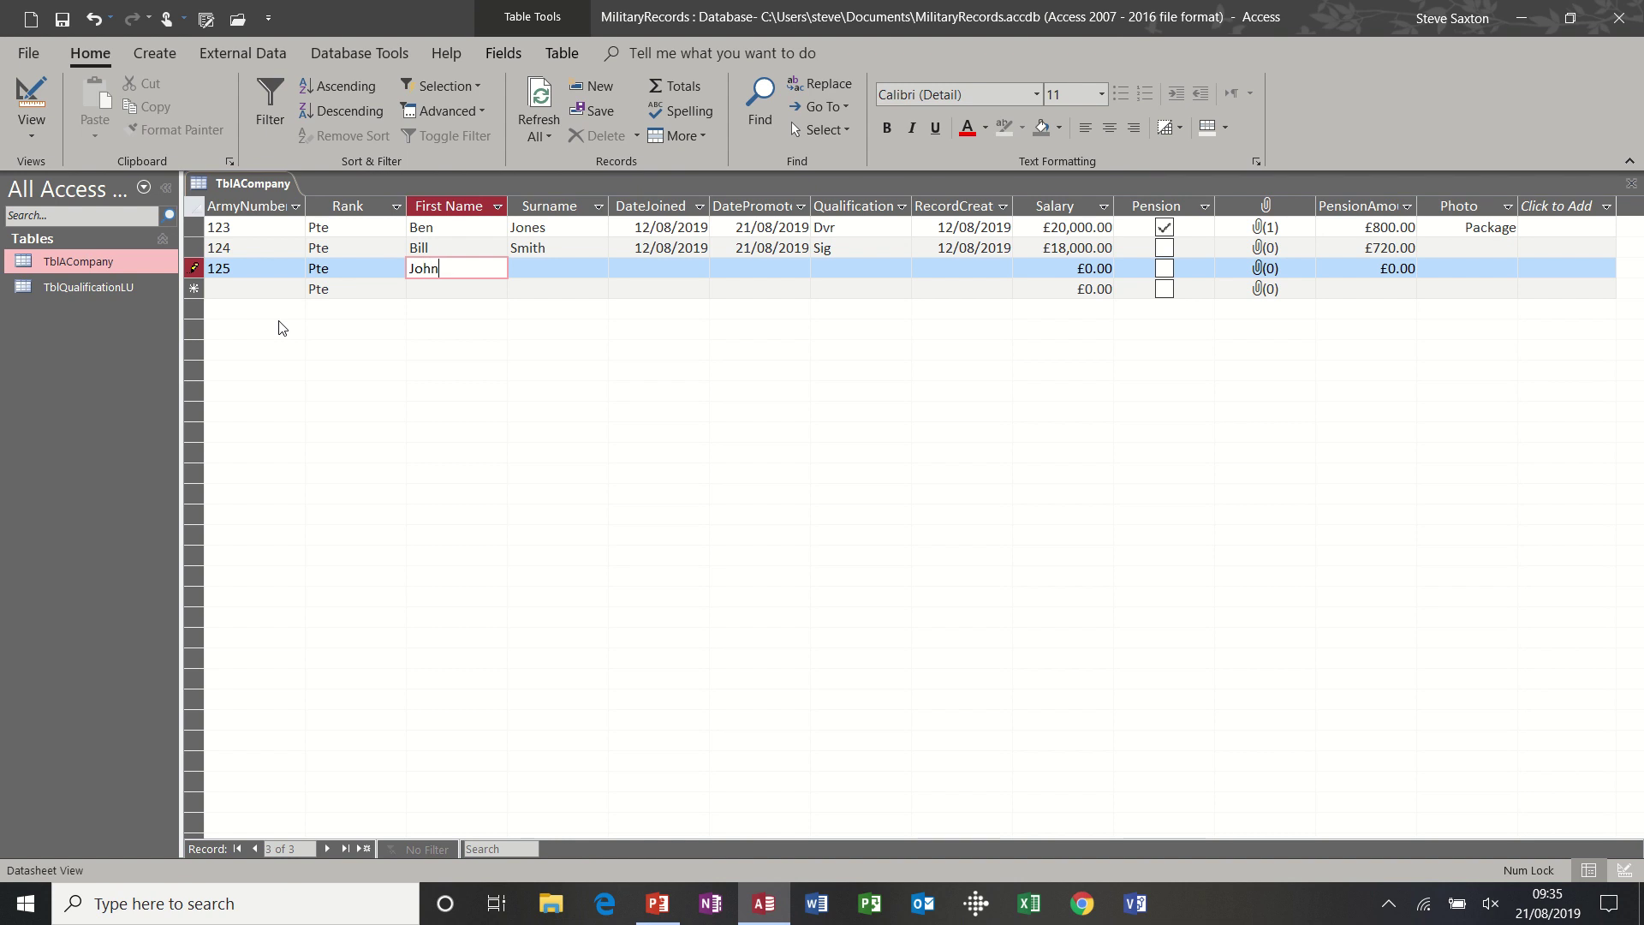
{"action": "key", "text": "Tab"}
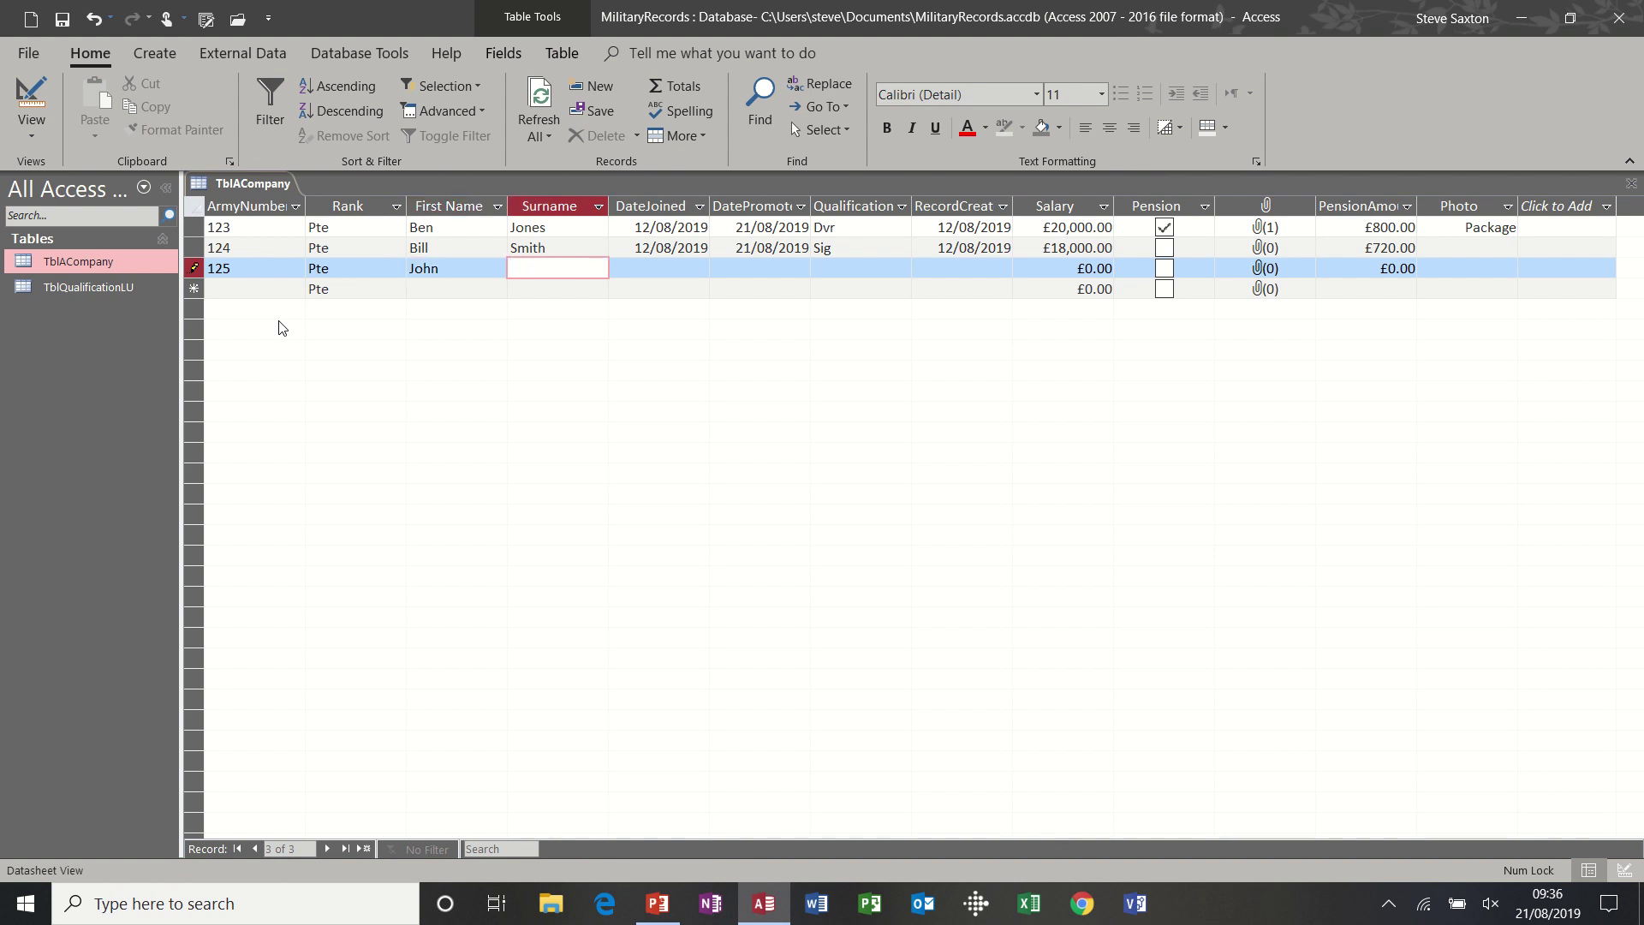
{"action": "type", "text": "Jones"}
- Enter DateJoined 21/08/2019, DatePromoted 20/08/2019, qualification Dvr and RecordCreated 21/08/2019
{"action": "key", "text": "Tab"}
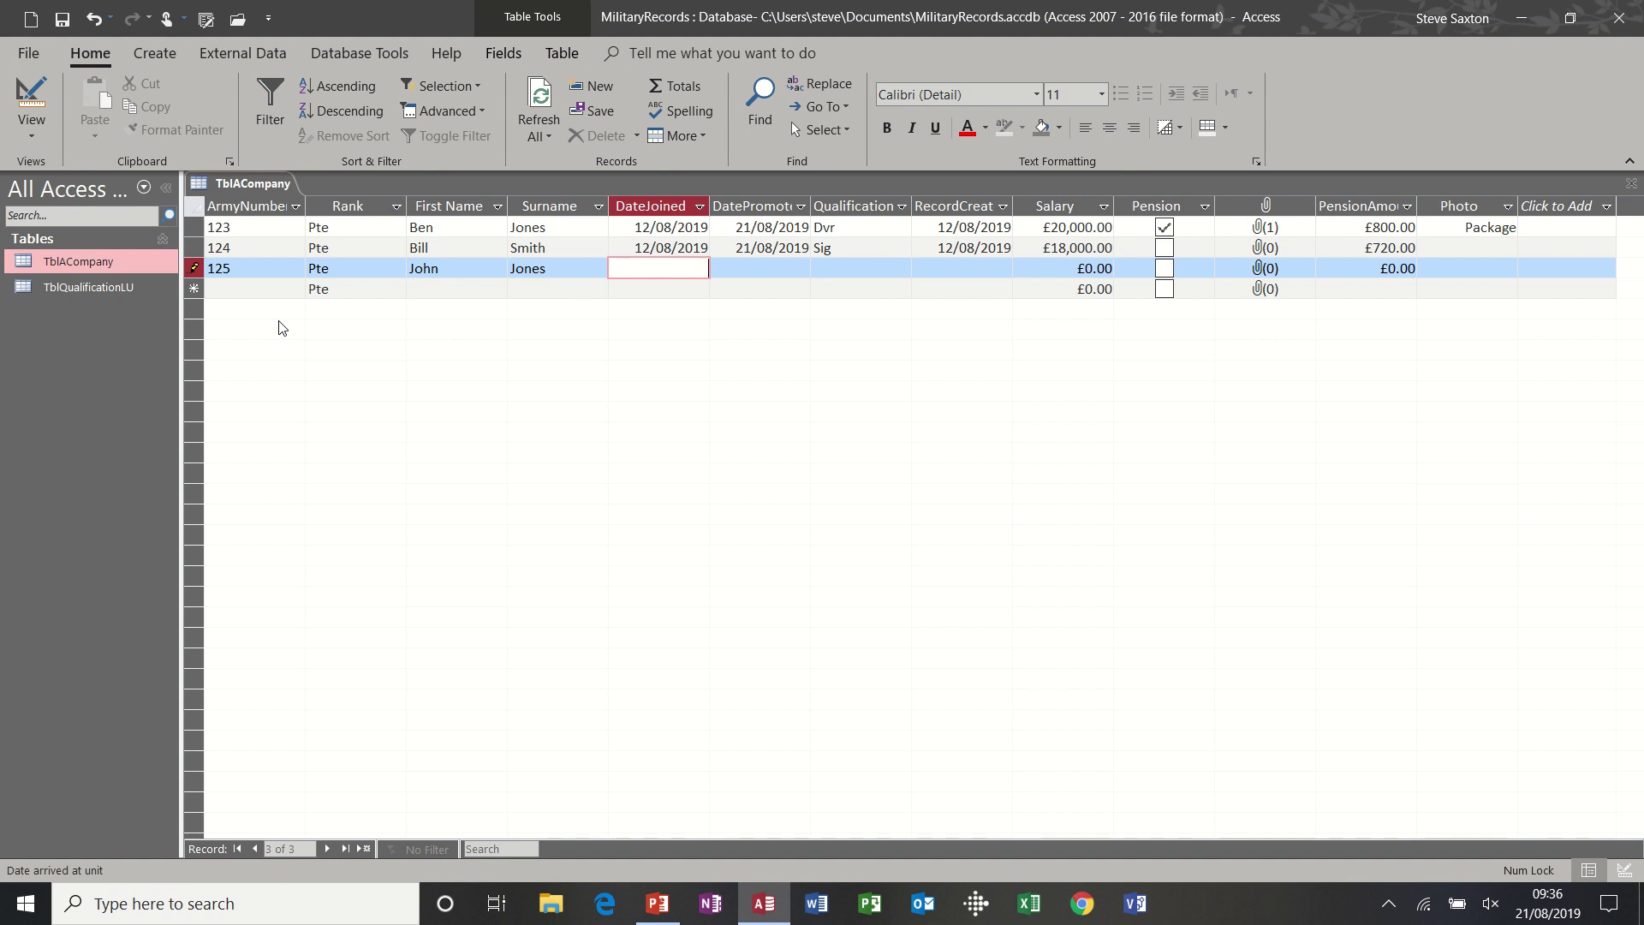
{"action": "key", "text": "ctrl+semicolon"}
{"action": "key", "text": "Tab"}
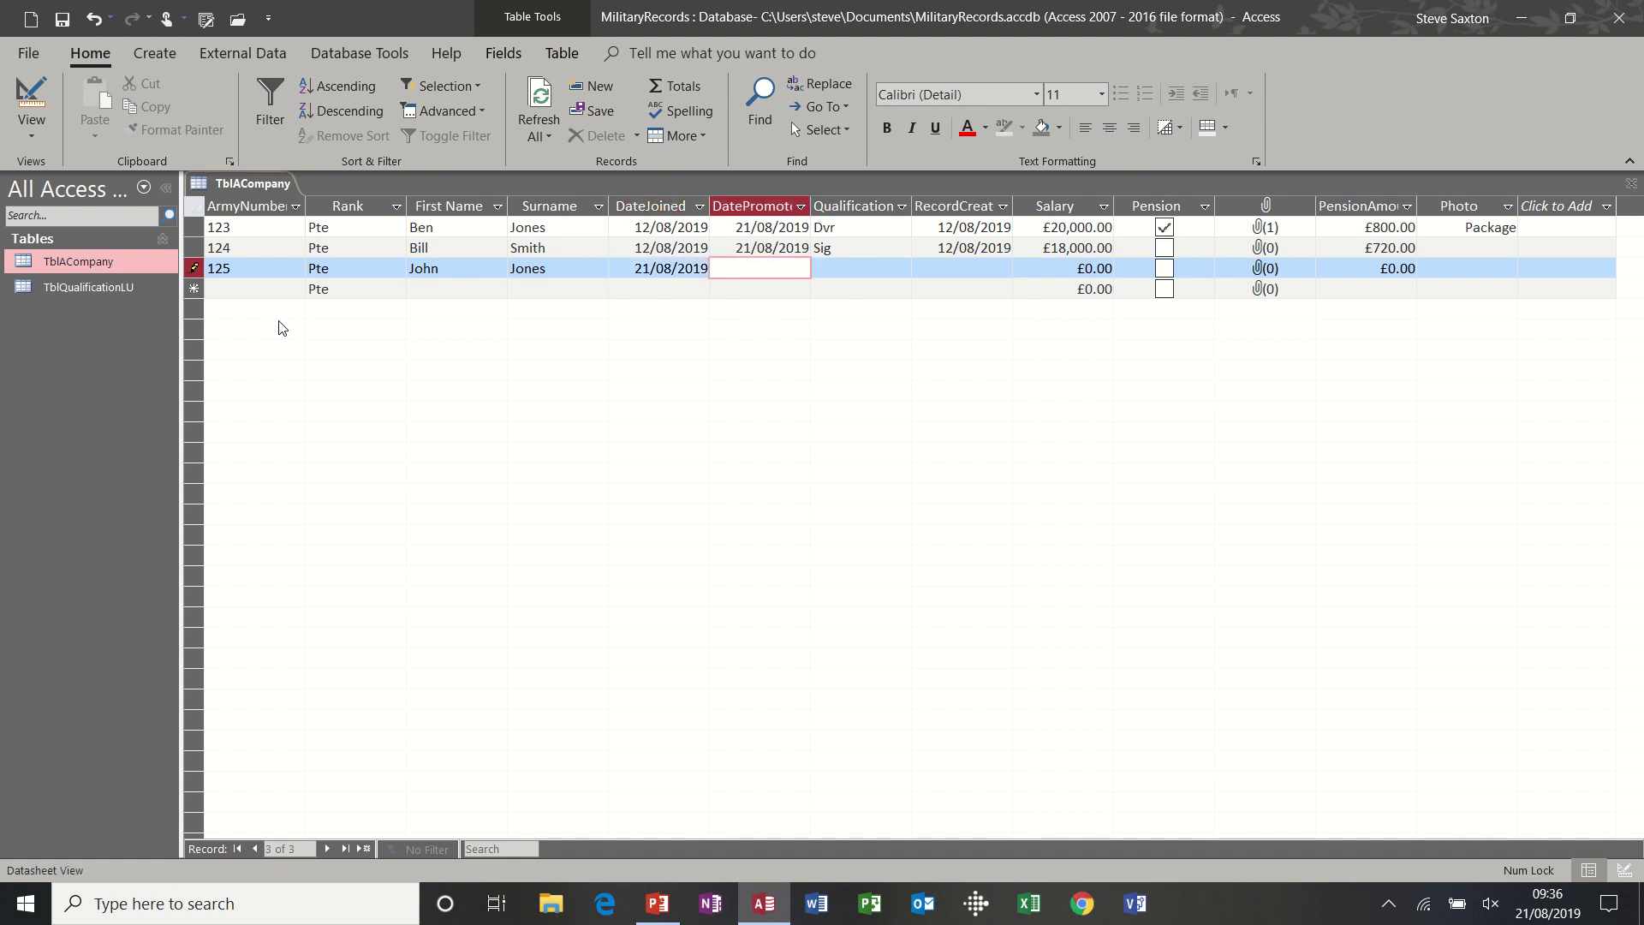
{"action": "type", "text": "20/08/"}
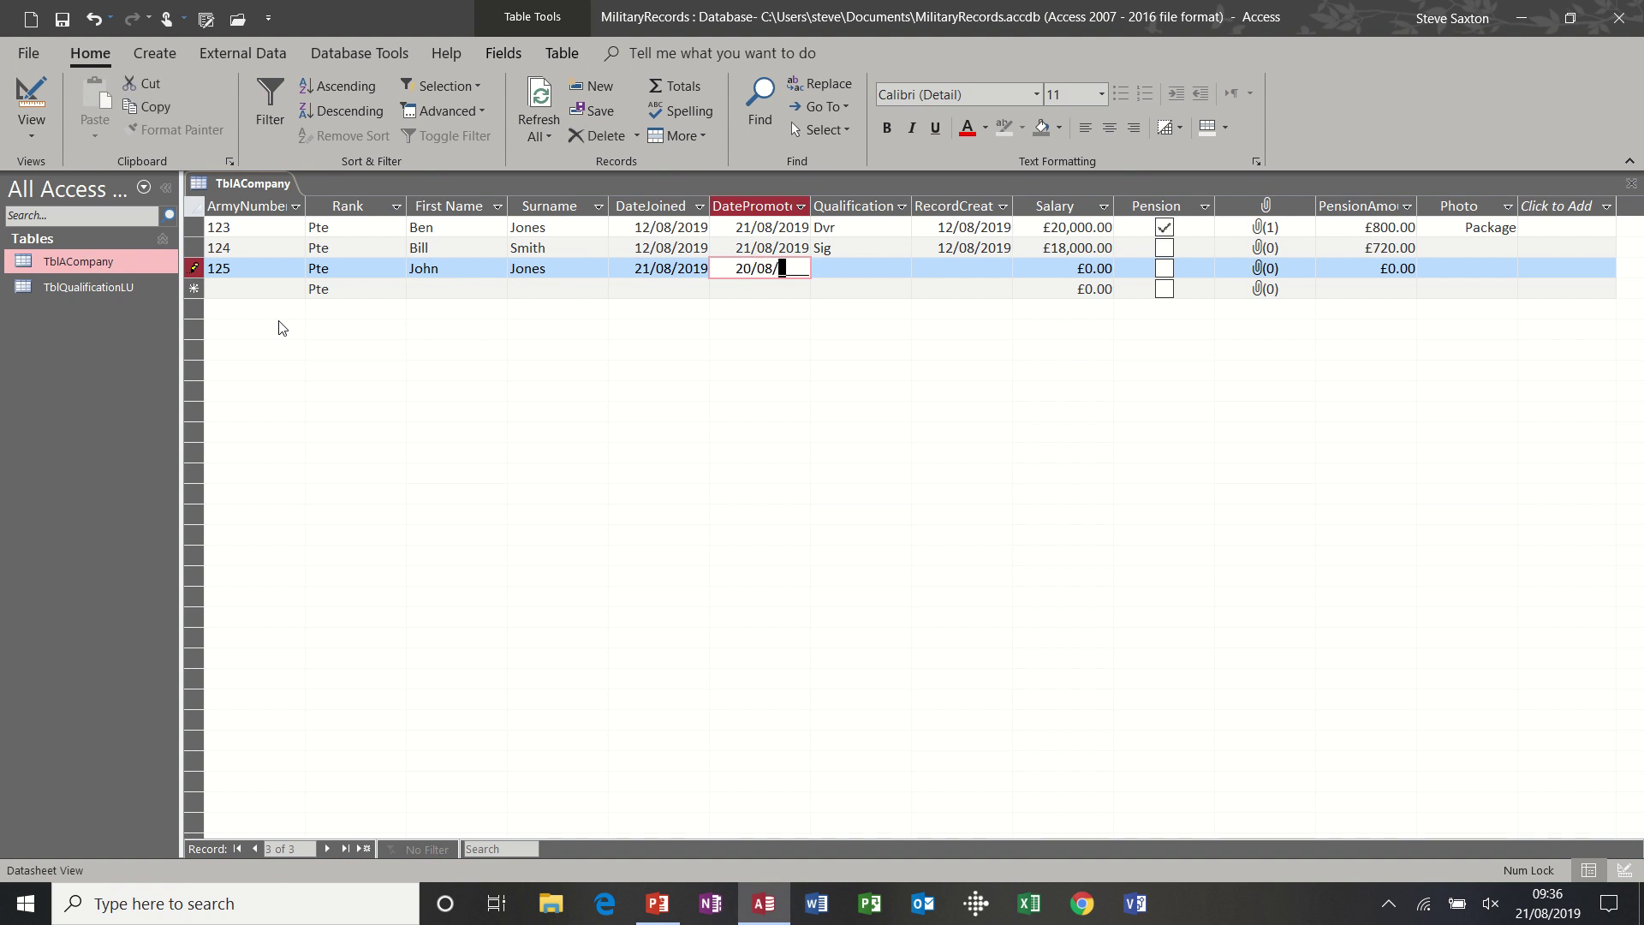
{"action": "type", "text": "2019"}
{"action": "key", "text": "Tab"}
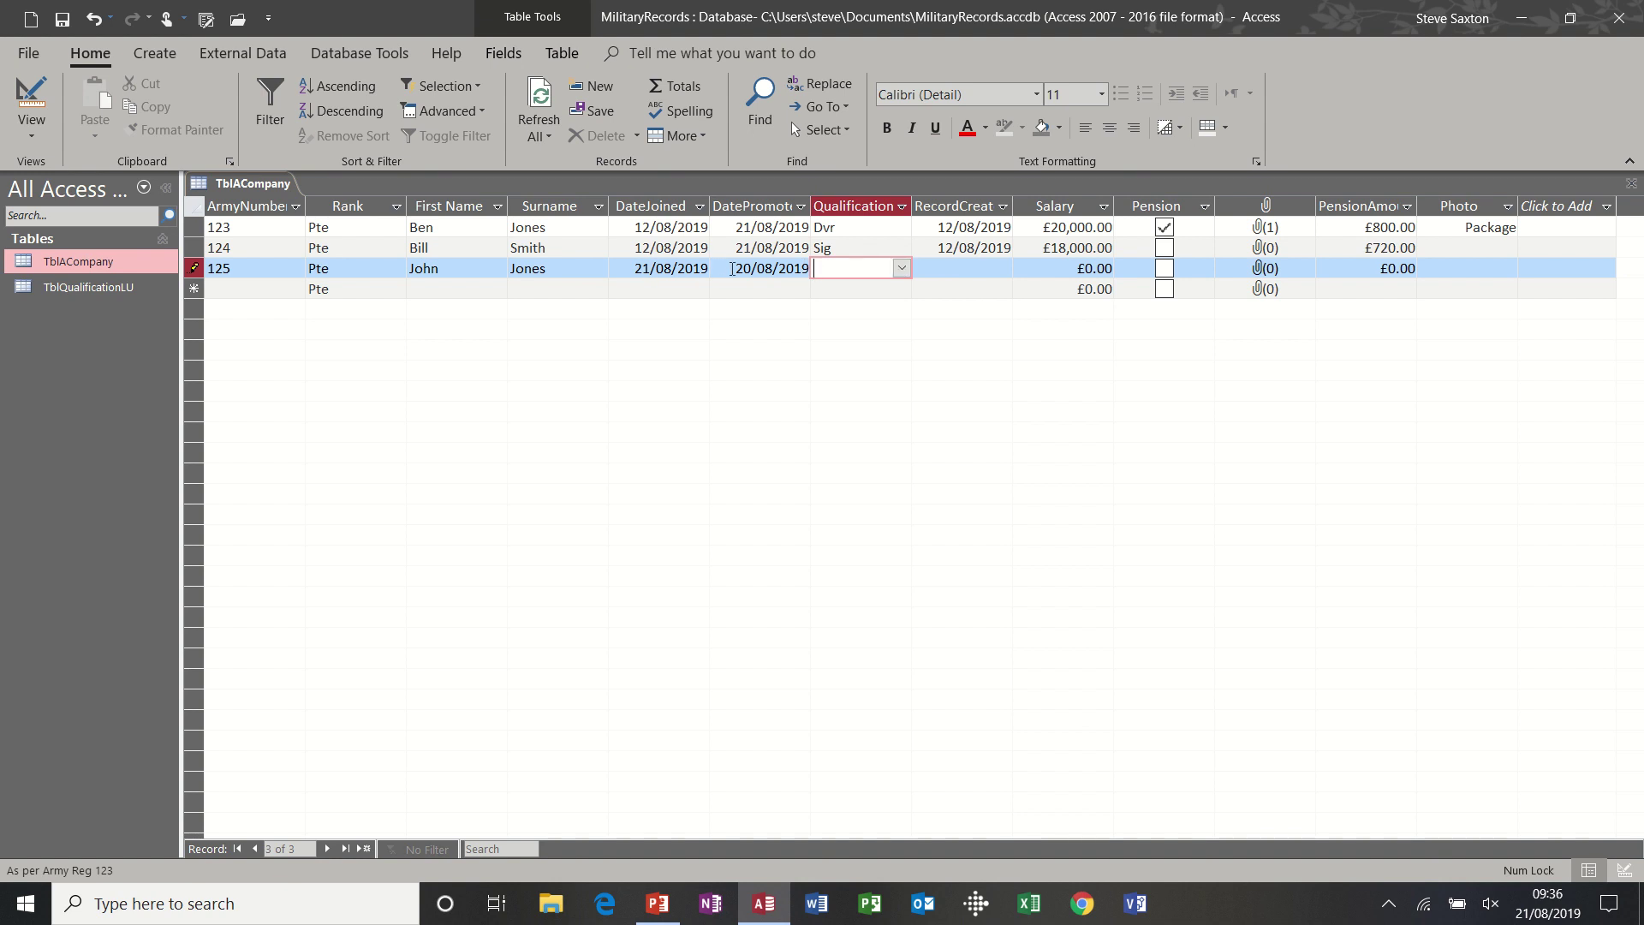
{"action": "left_click", "coordinate": [902, 271]}
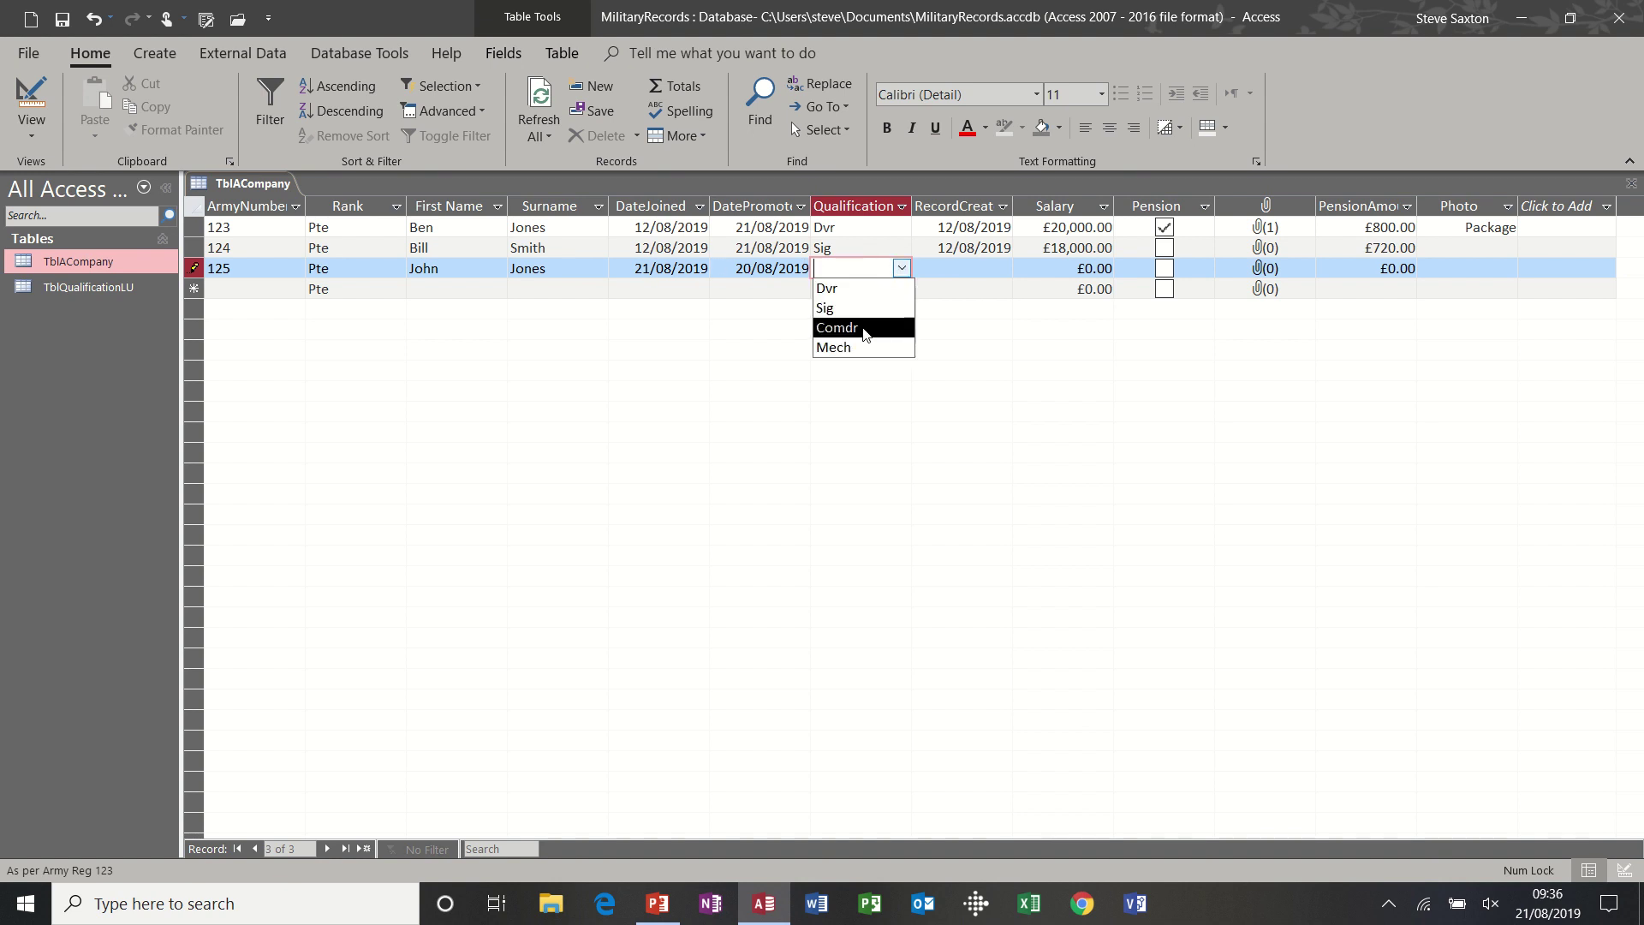
{"action": "left_click", "coordinate": [859, 289]}
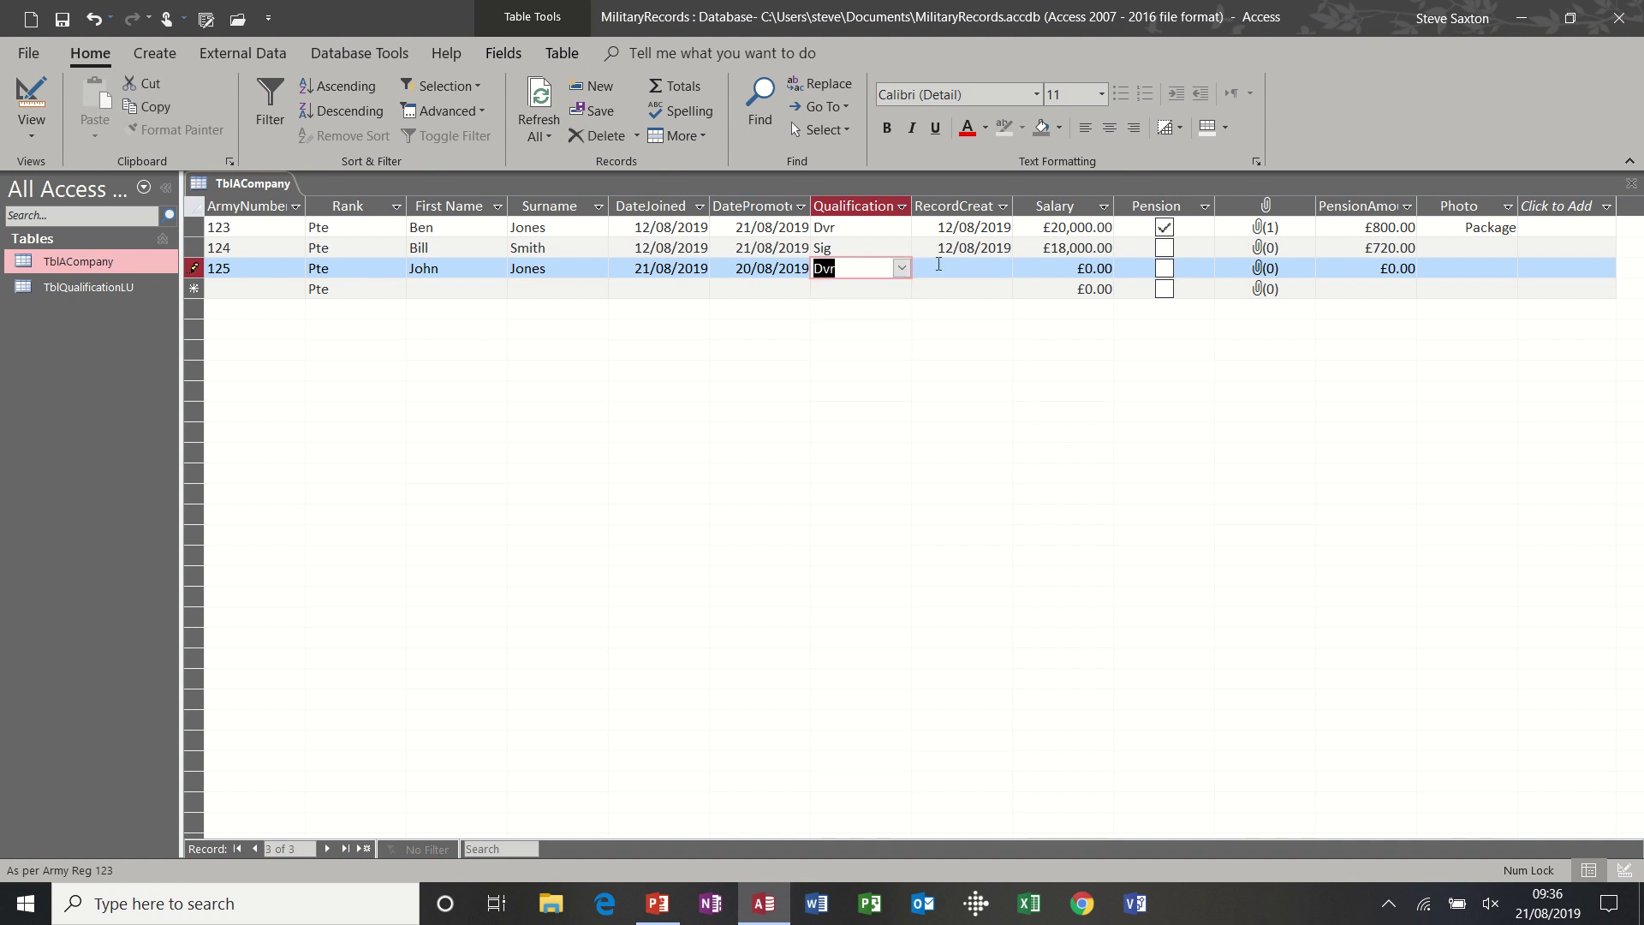
{"action": "left_click", "coordinate": [941, 268]}
{"action": "key", "text": "ctrl+semicolon"}
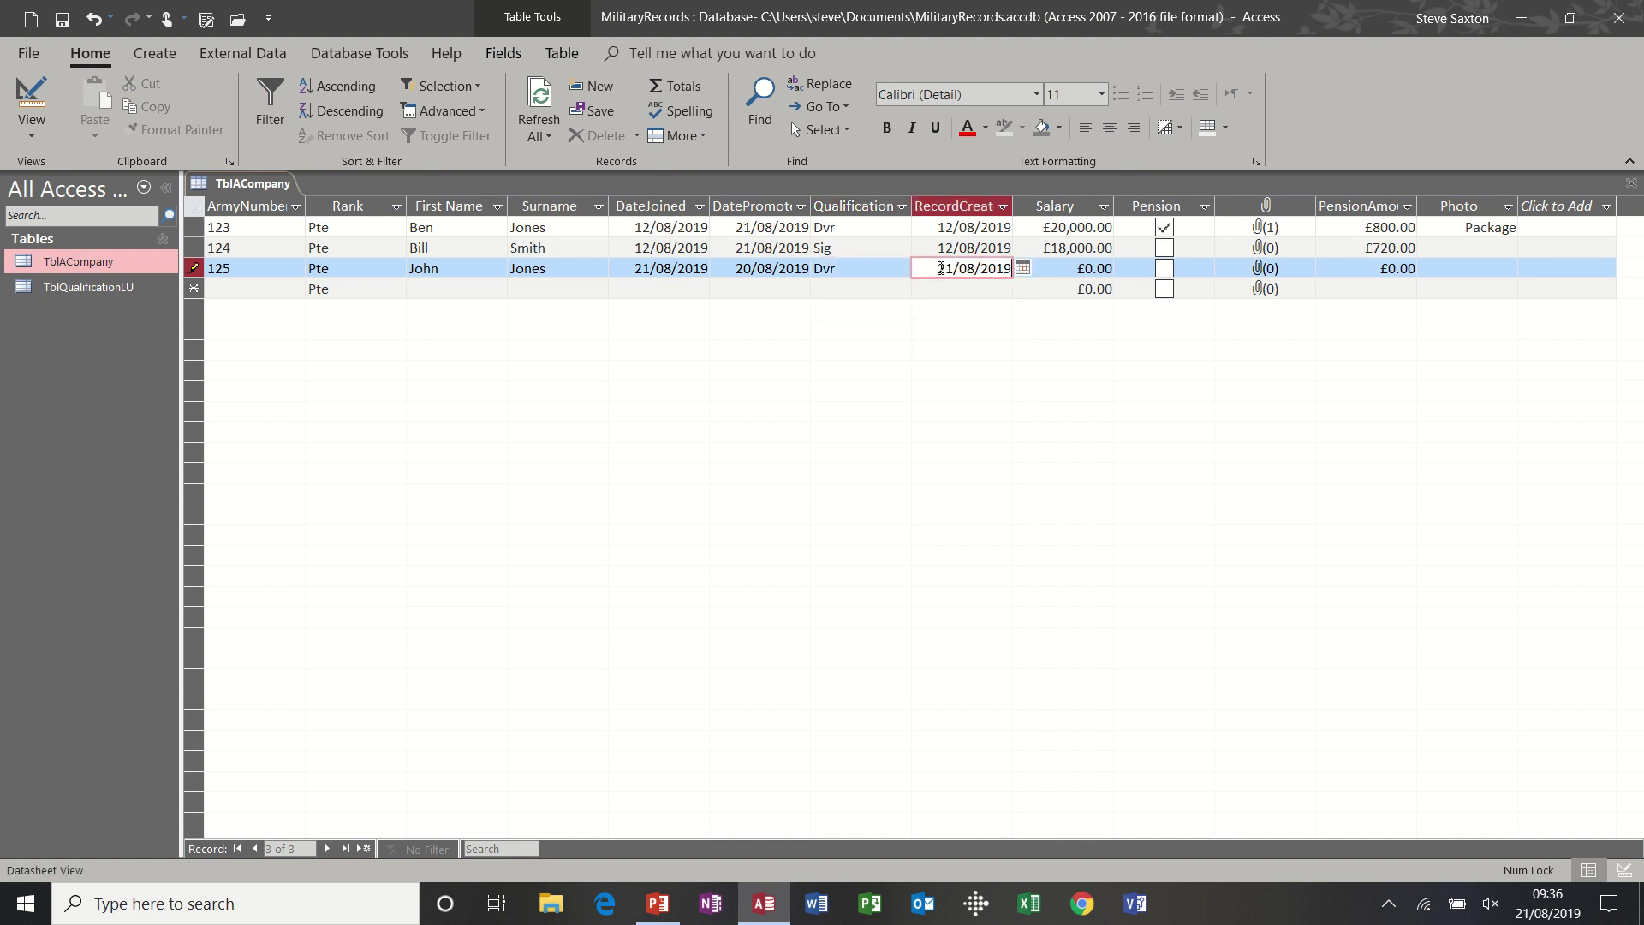
{"action": "left_click", "coordinate": [1056, 275]}
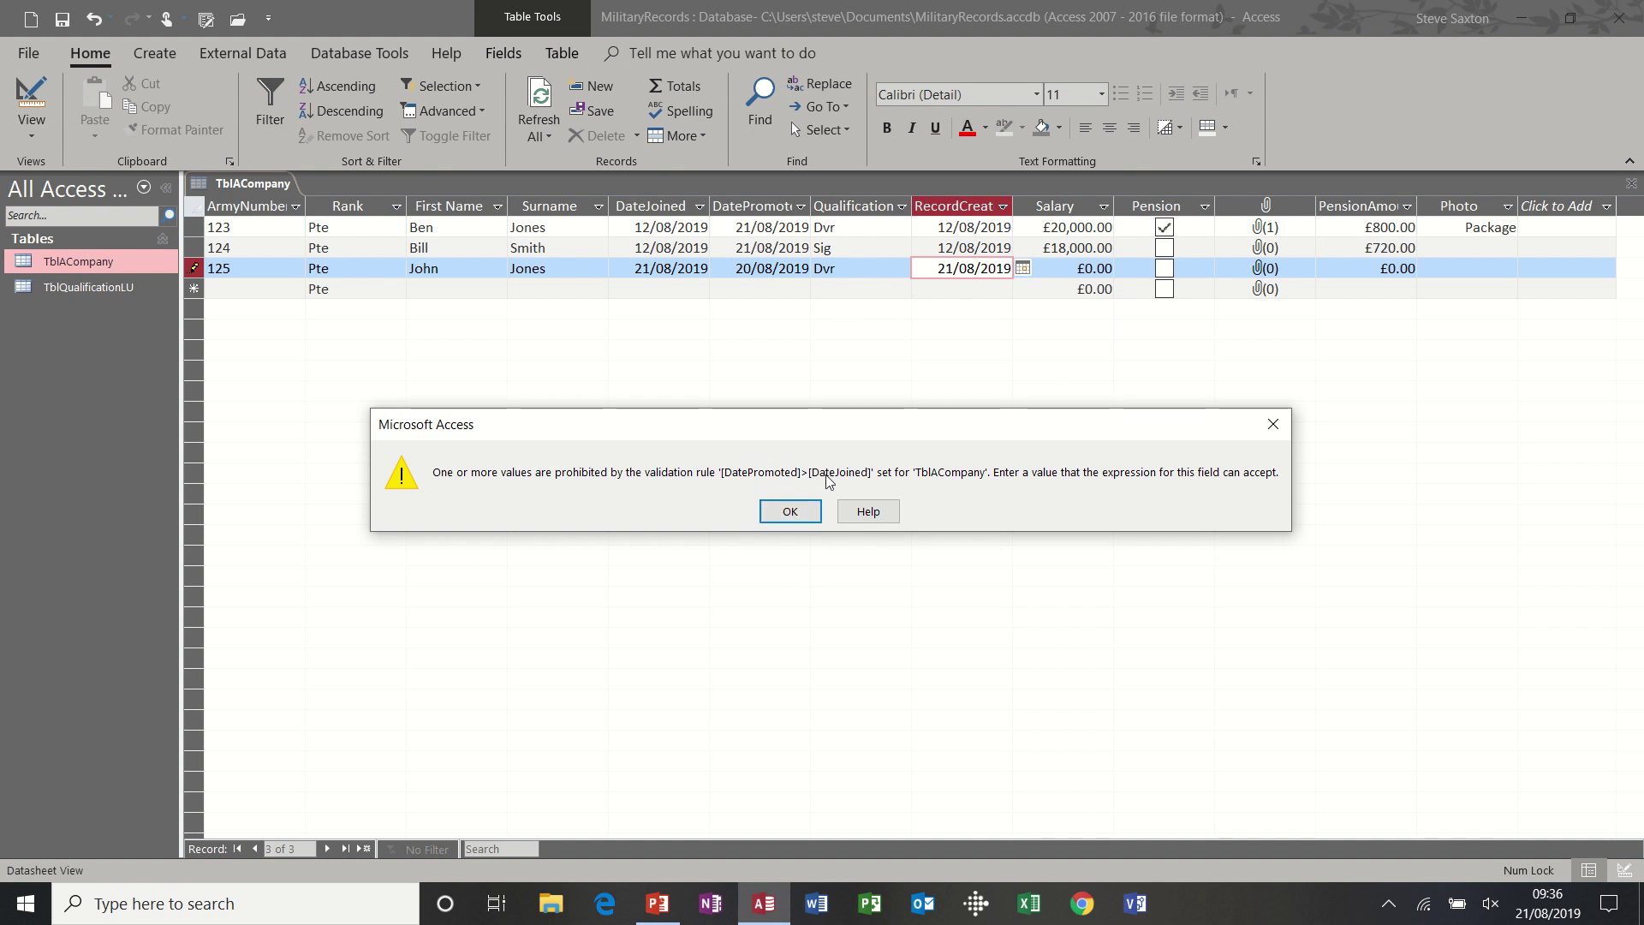
{"action": "left_click", "coordinate": [791, 513]}
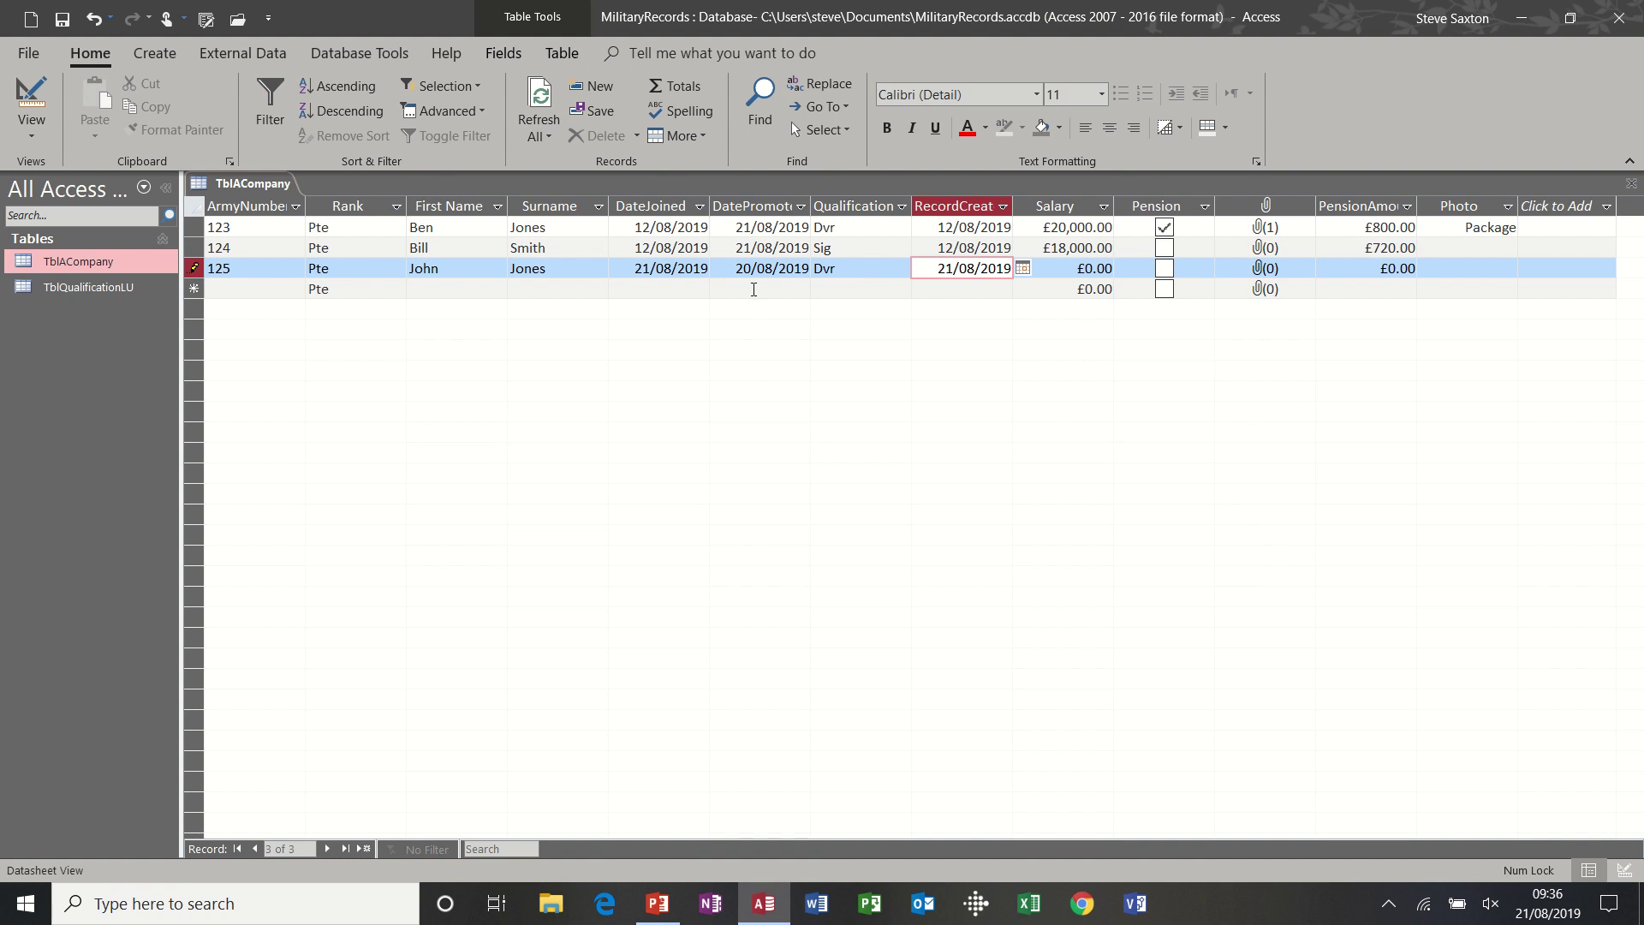
- Change record 125's promotion date to 22/08/2019, salary to 20000, and tick Pension
{"action": "left_click", "coordinate": [751, 270]}
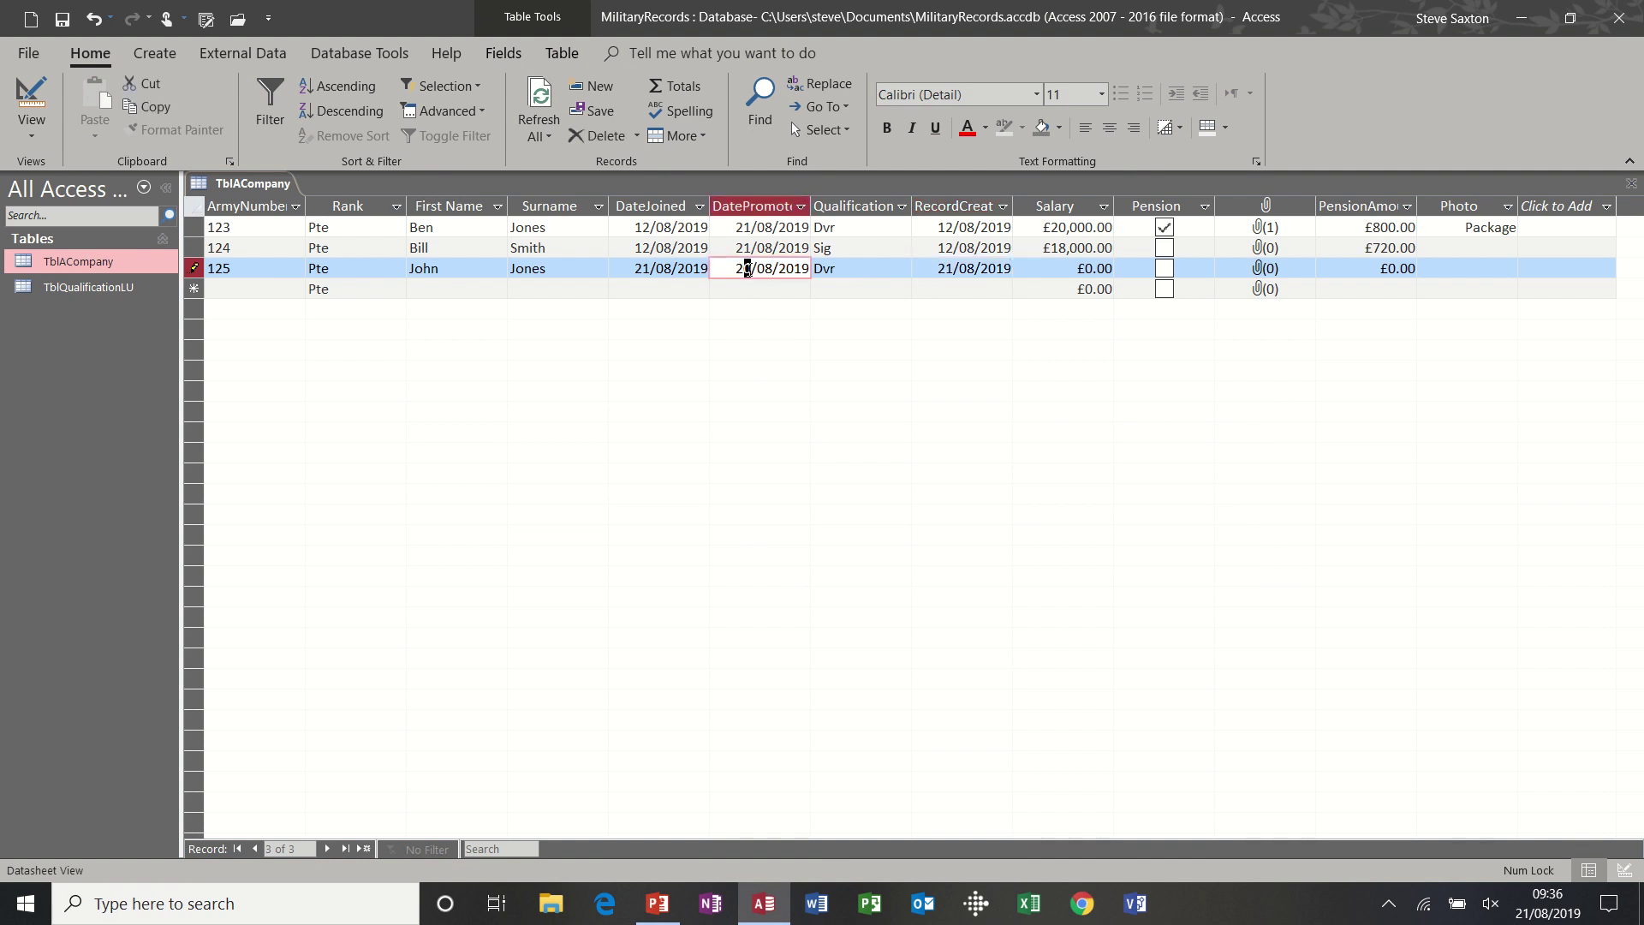
{"action": "type", "text": "1"}
{"action": "left_click_drag", "start_coordinate": [1044, 271], "coordinate": [1116, 271]}
{"action": "type", "text": "2"}
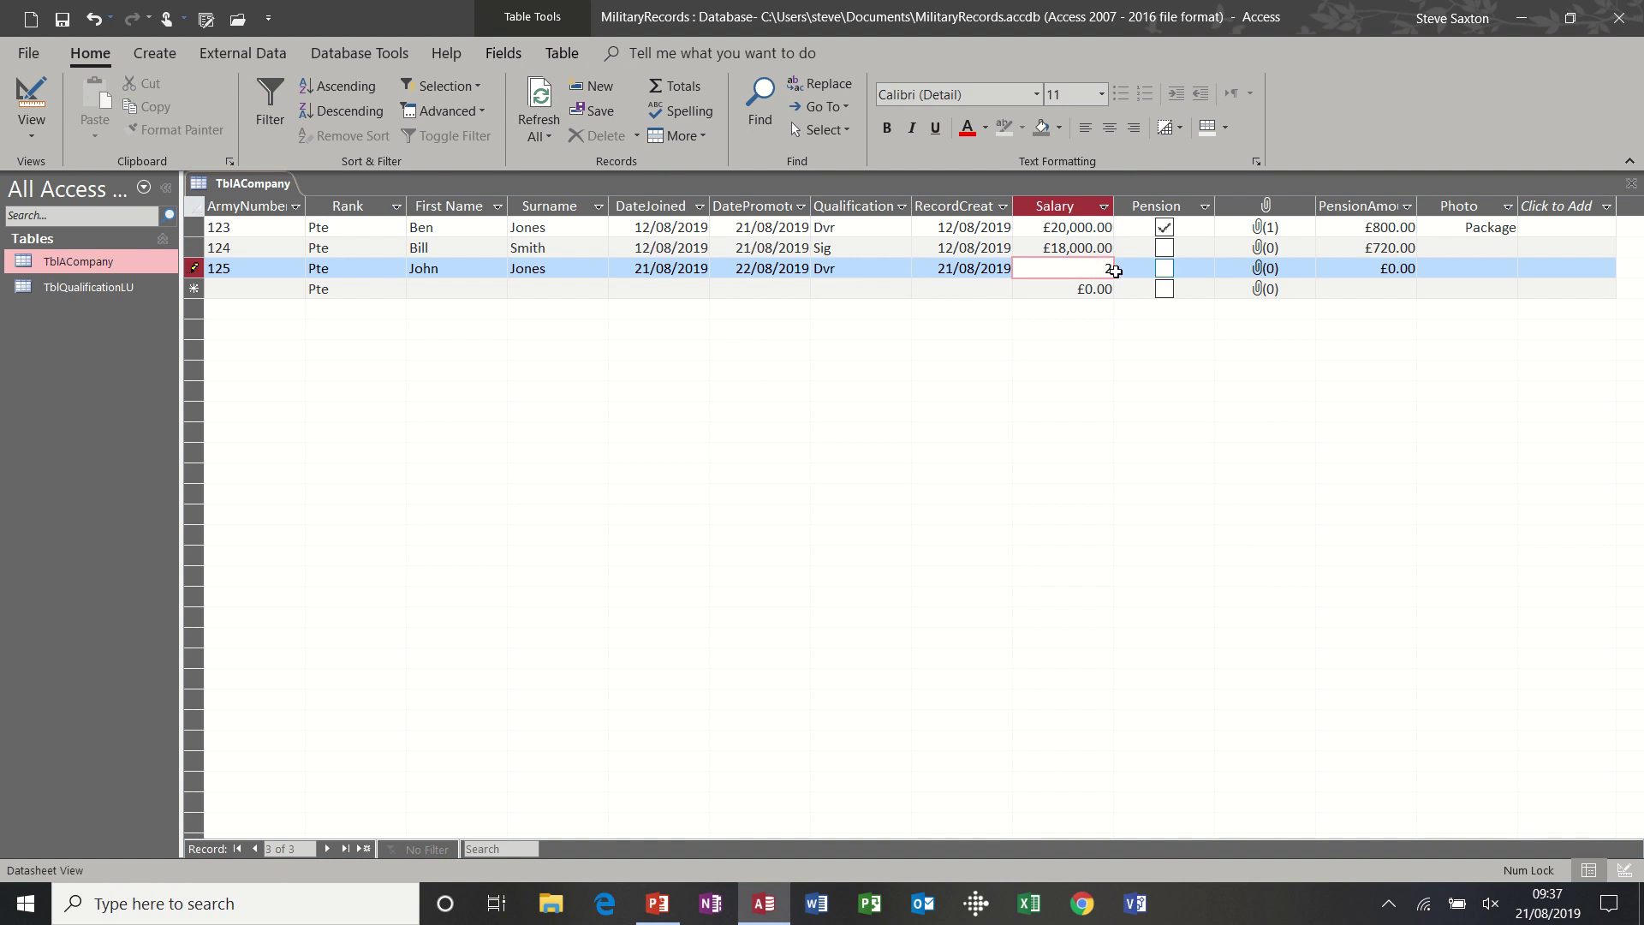
{"action": "type", "text": "0000"}
{"action": "left_click", "coordinate": [1165, 270]}
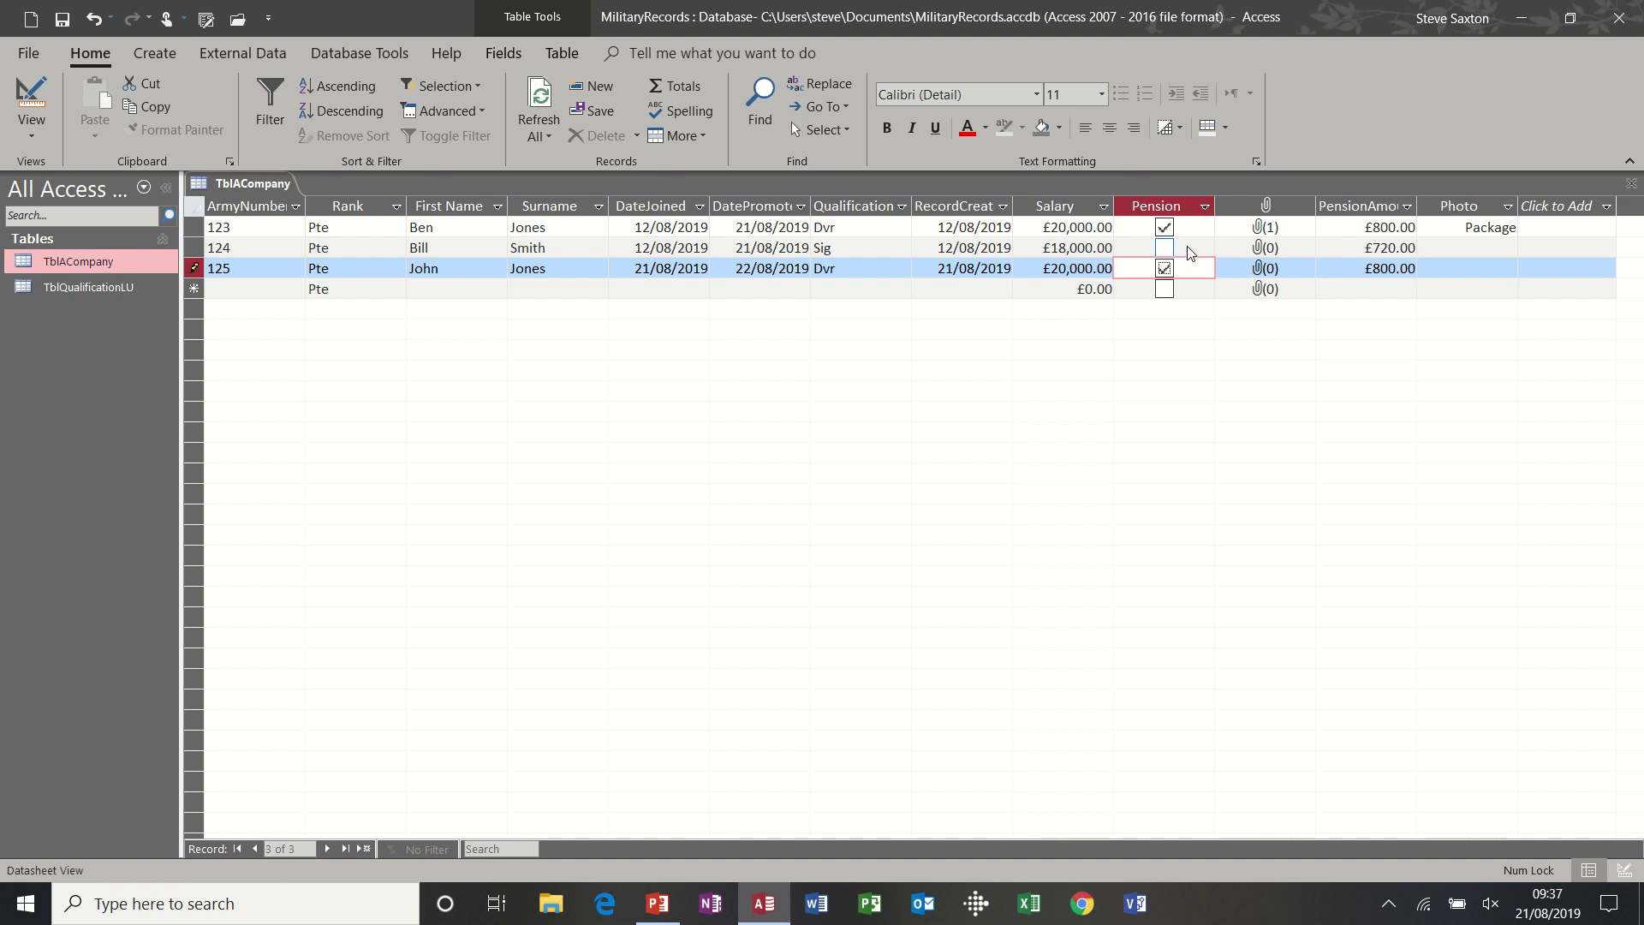
- Toggle record 124's Pension checkbox on, off and on again
{"action": "left_click", "coordinate": [1165, 247]}
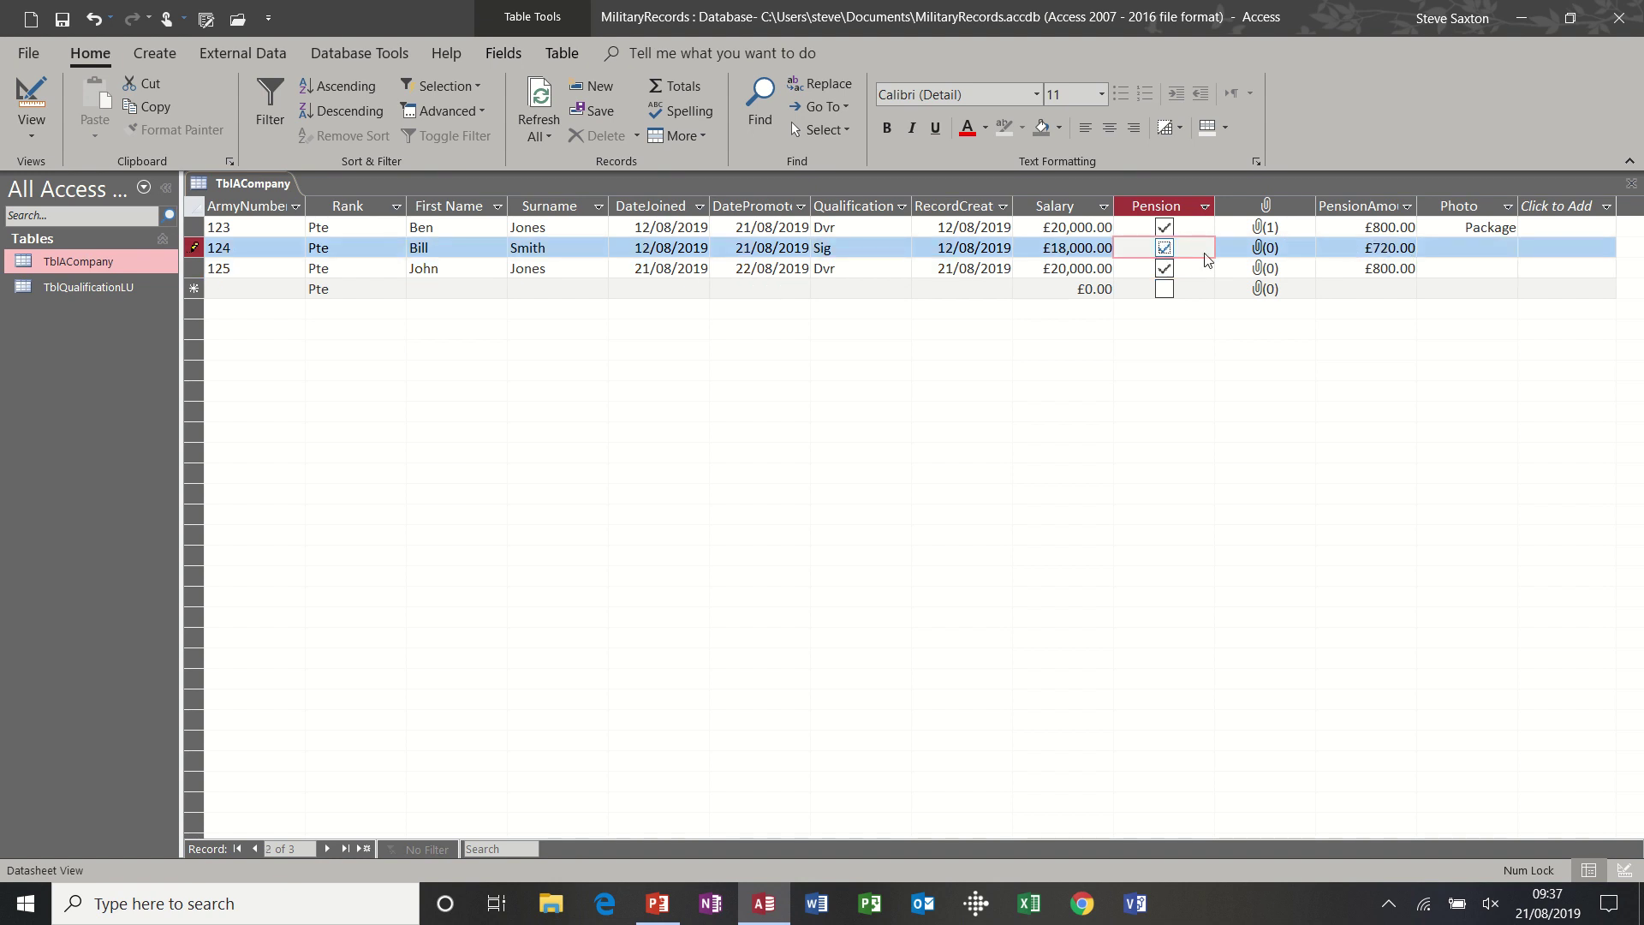
{"action": "left_click", "coordinate": [1166, 249]}
{"action": "left_click", "coordinate": [1160, 250]}
- Switch to Design view and back, committing edits and showing all three records
{"action": "left_click", "coordinate": [32, 103]}
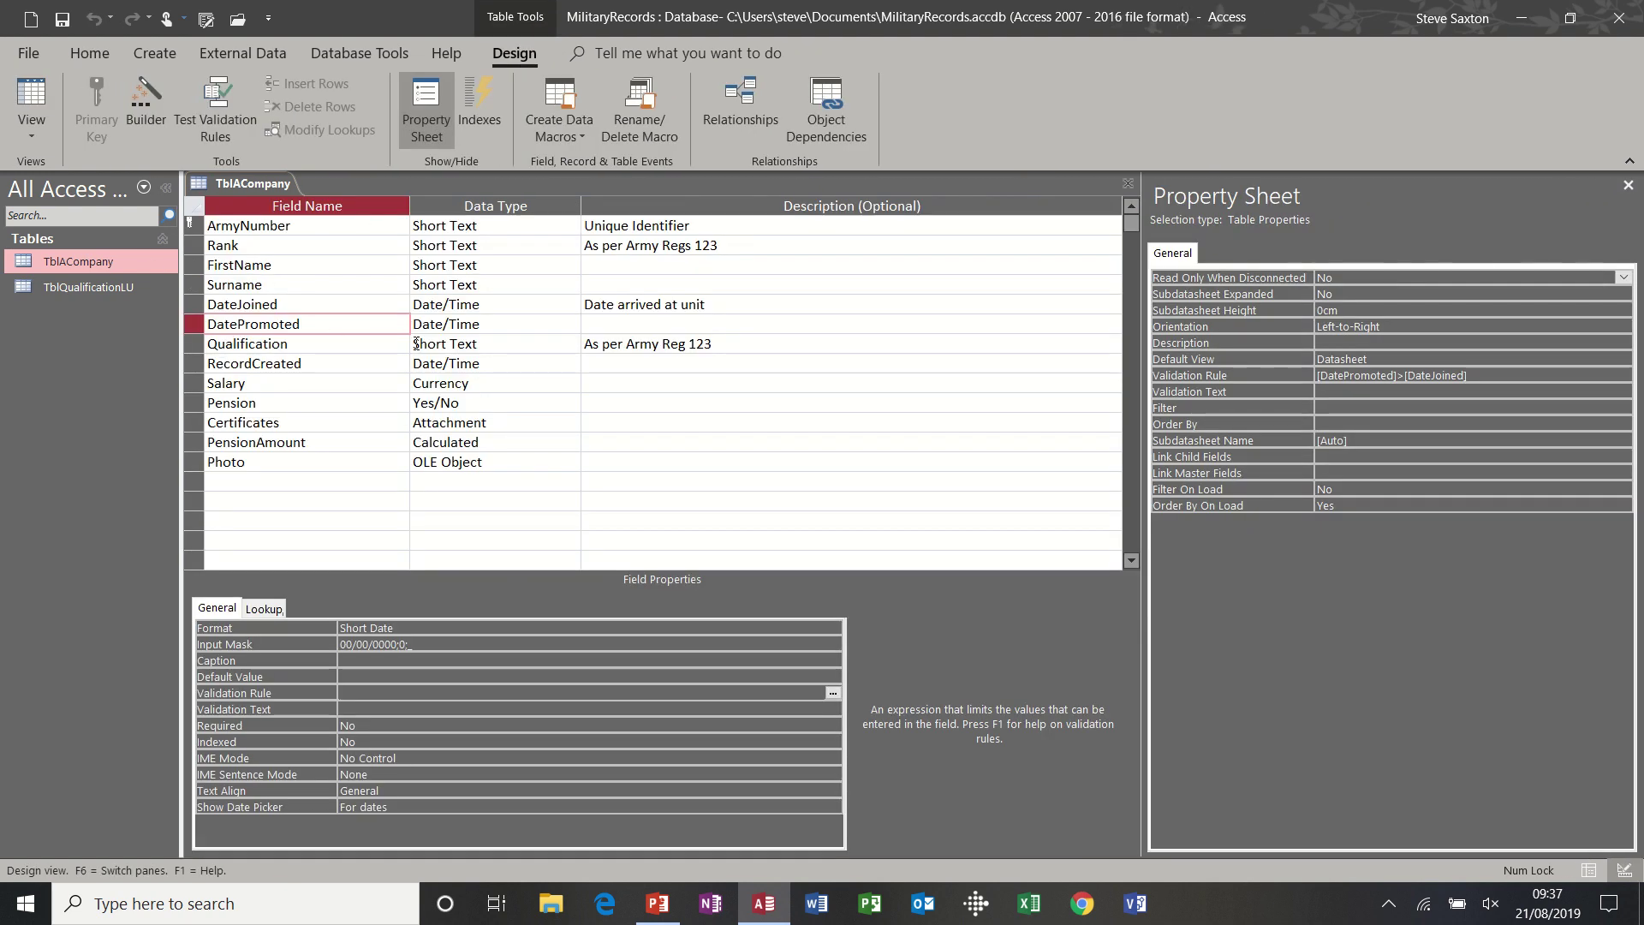
{"action": "left_click", "coordinate": [34, 95]}
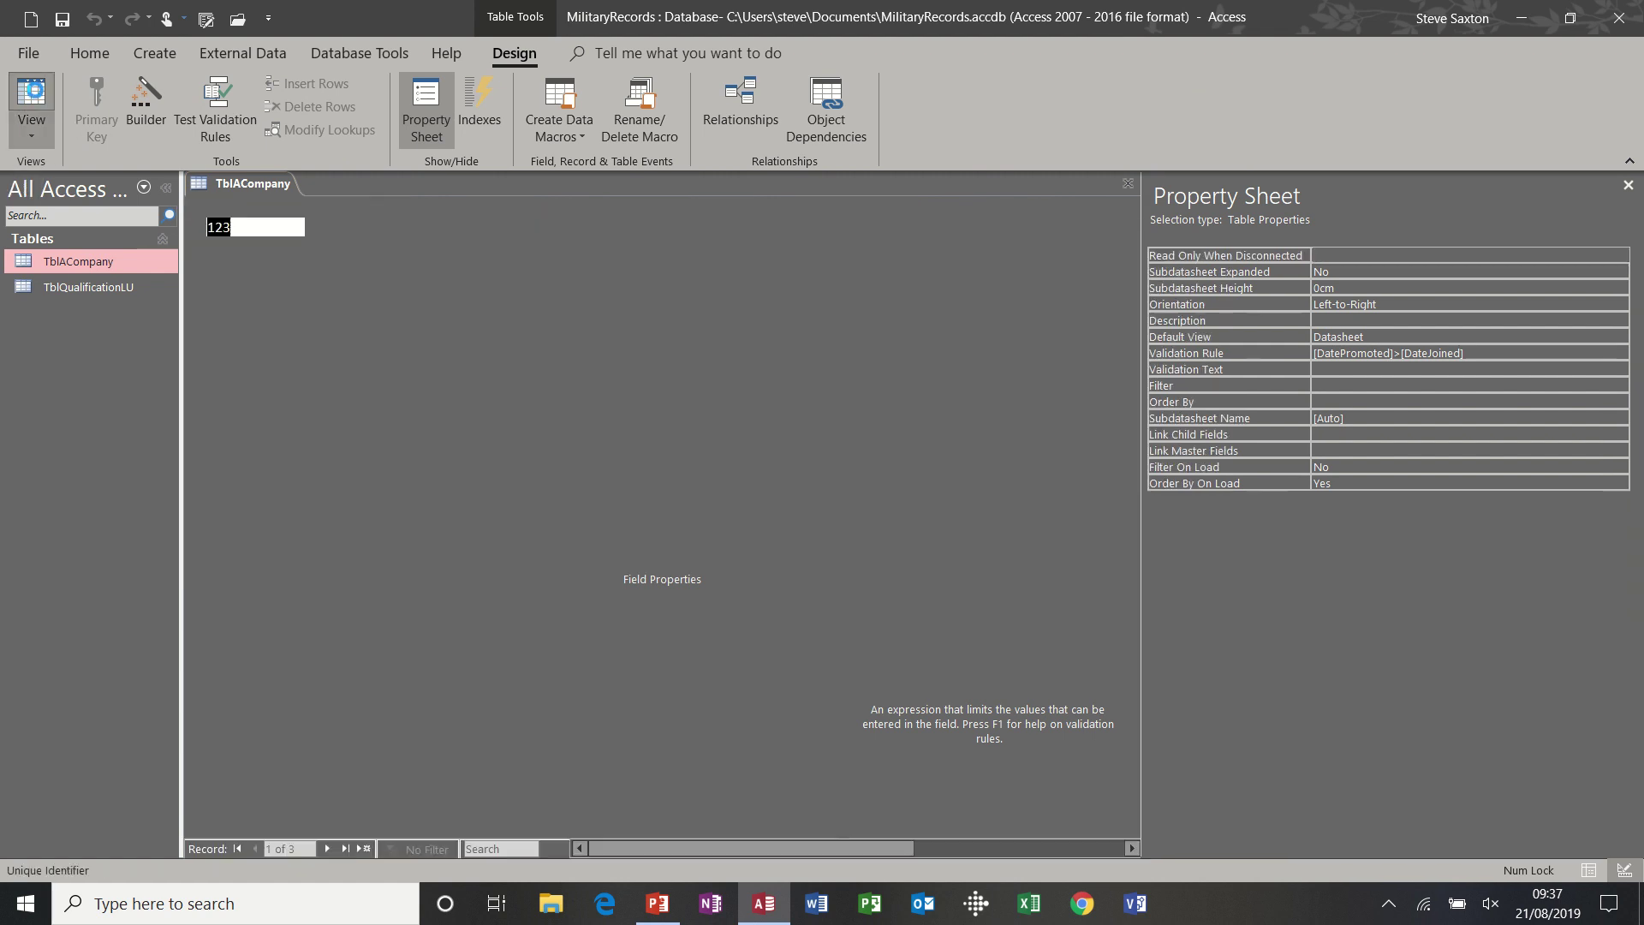